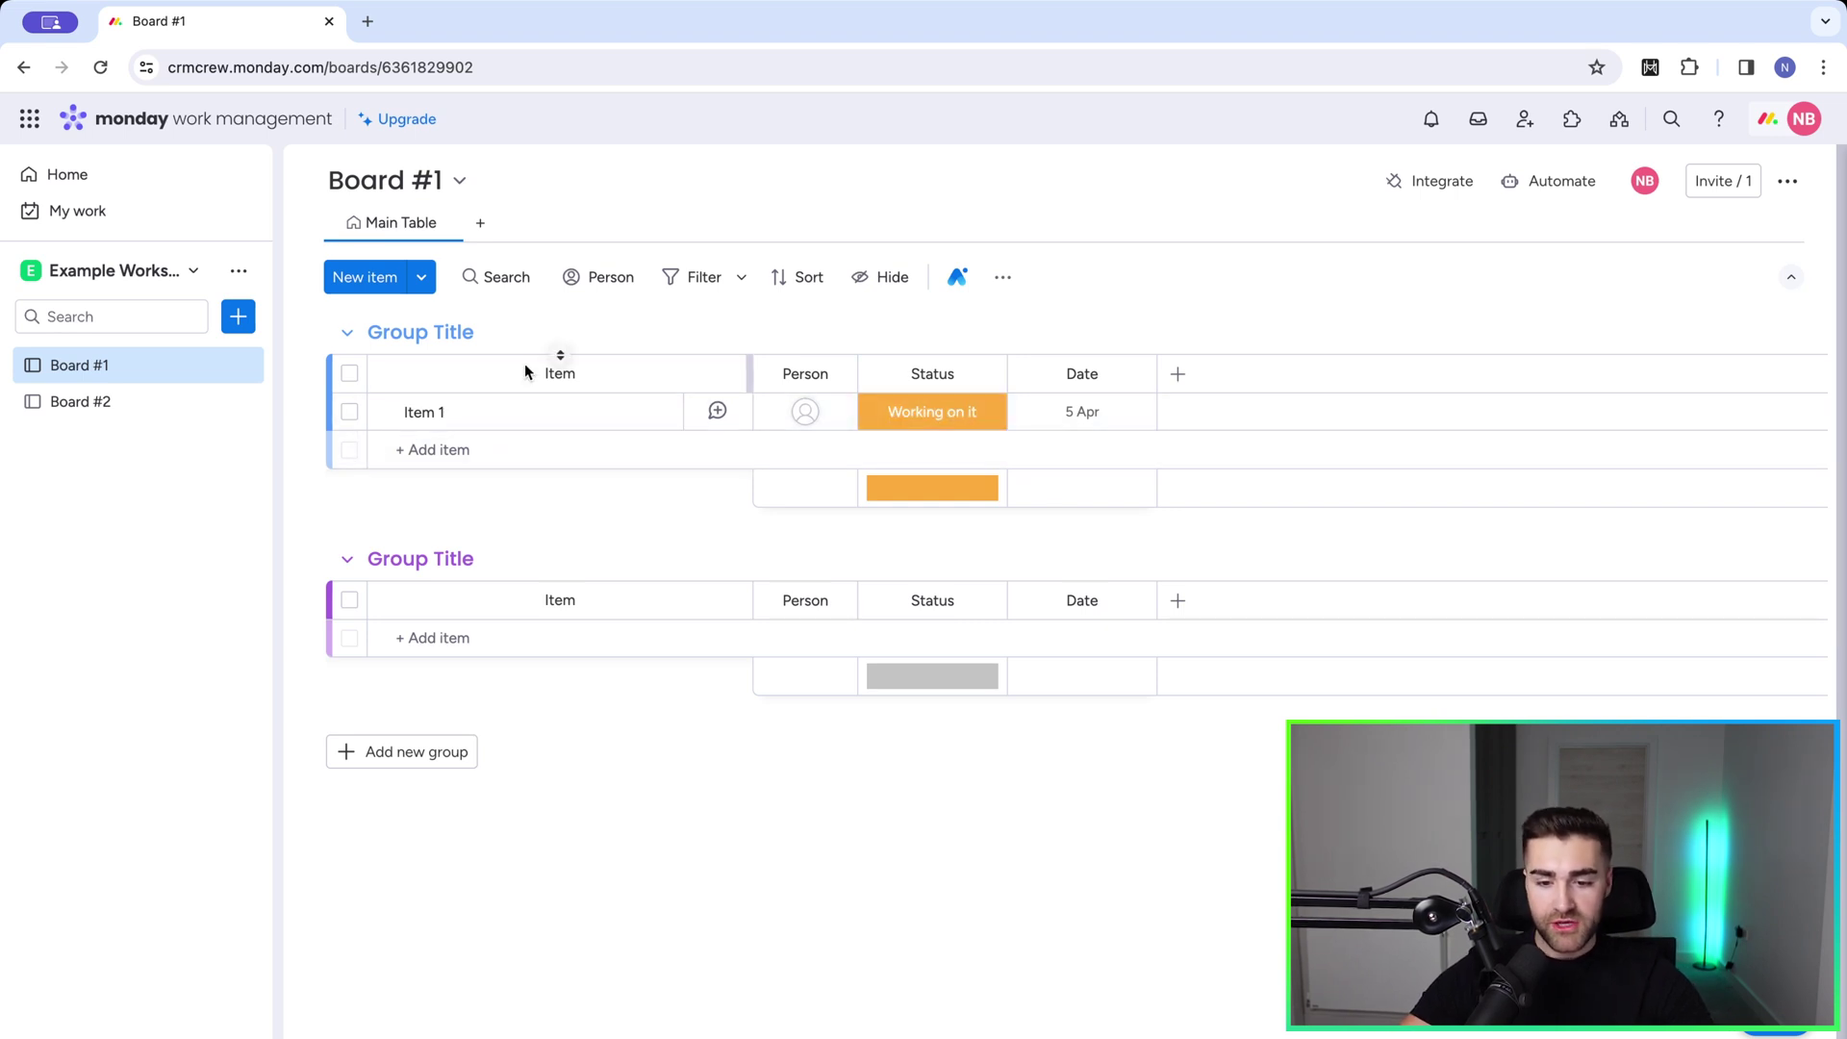
Find Time Tracking in the Column Center by searching 'time tra' and add it to Board #1.
{"action": "left_click", "coordinate": [1184, 383]}
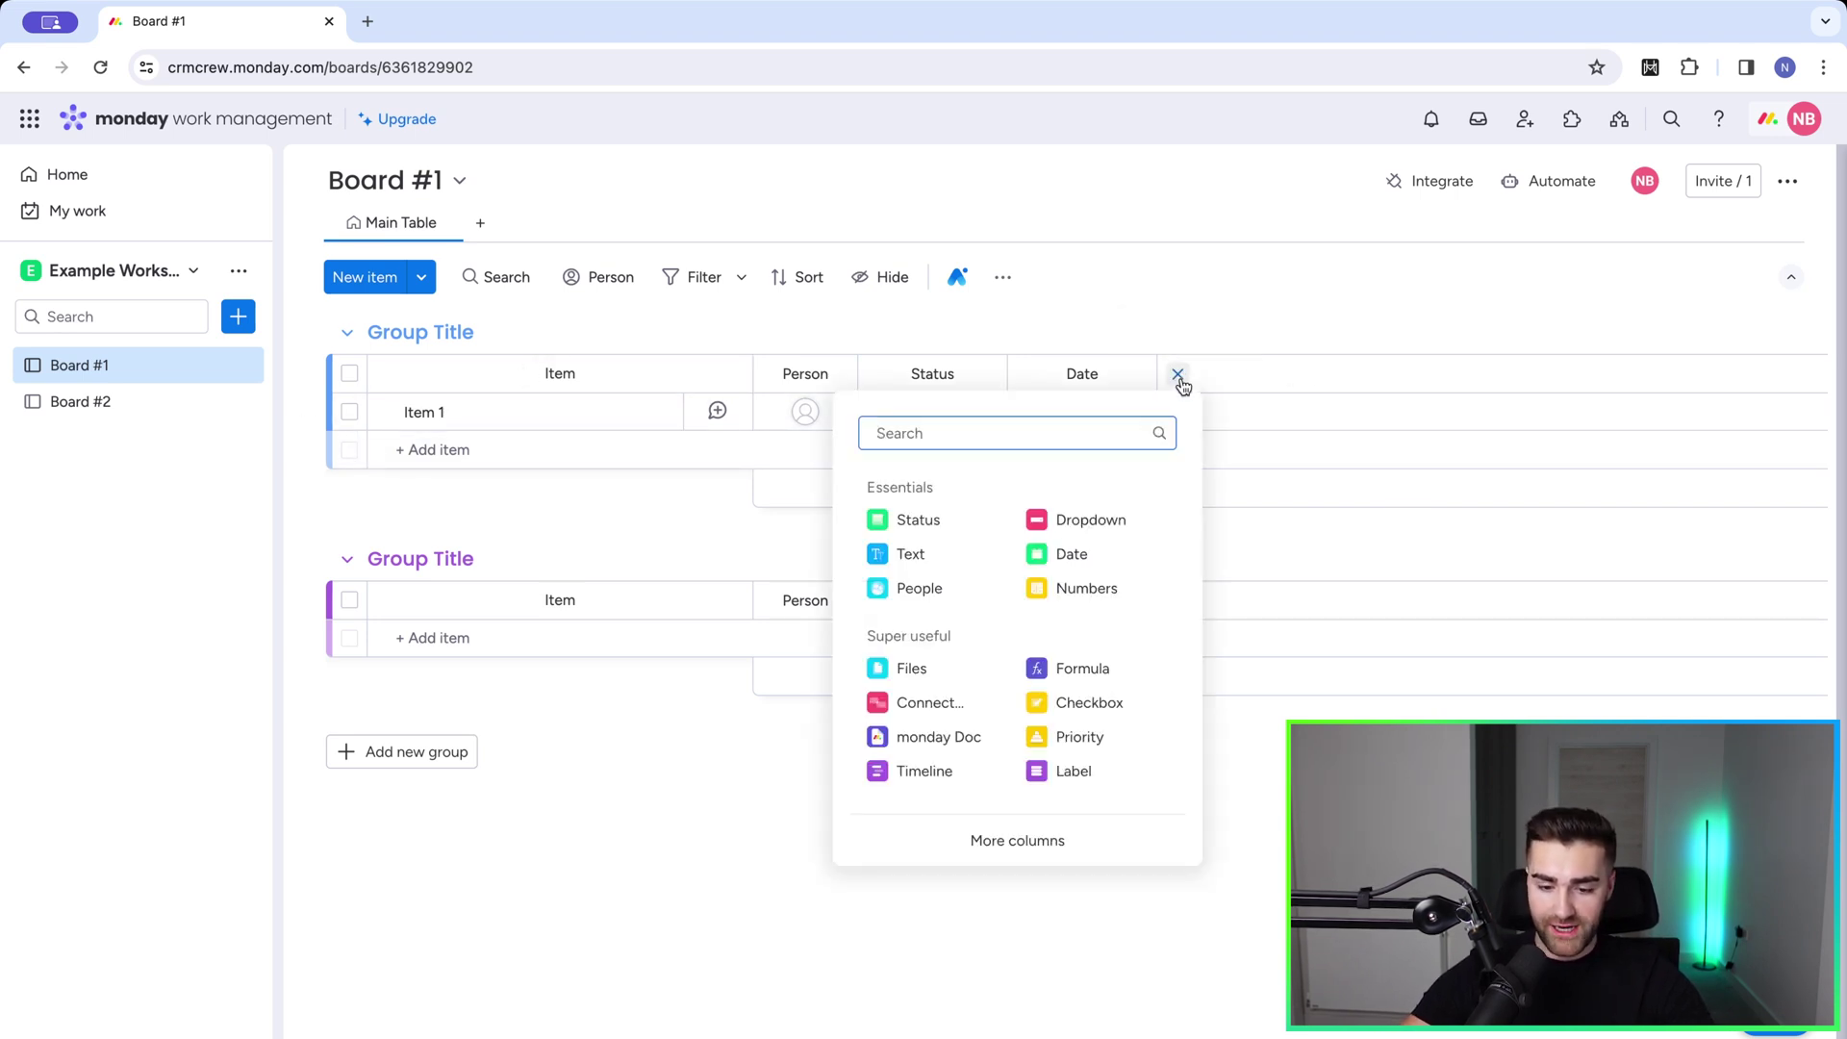
{"action": "left_click", "coordinate": [1004, 847]}
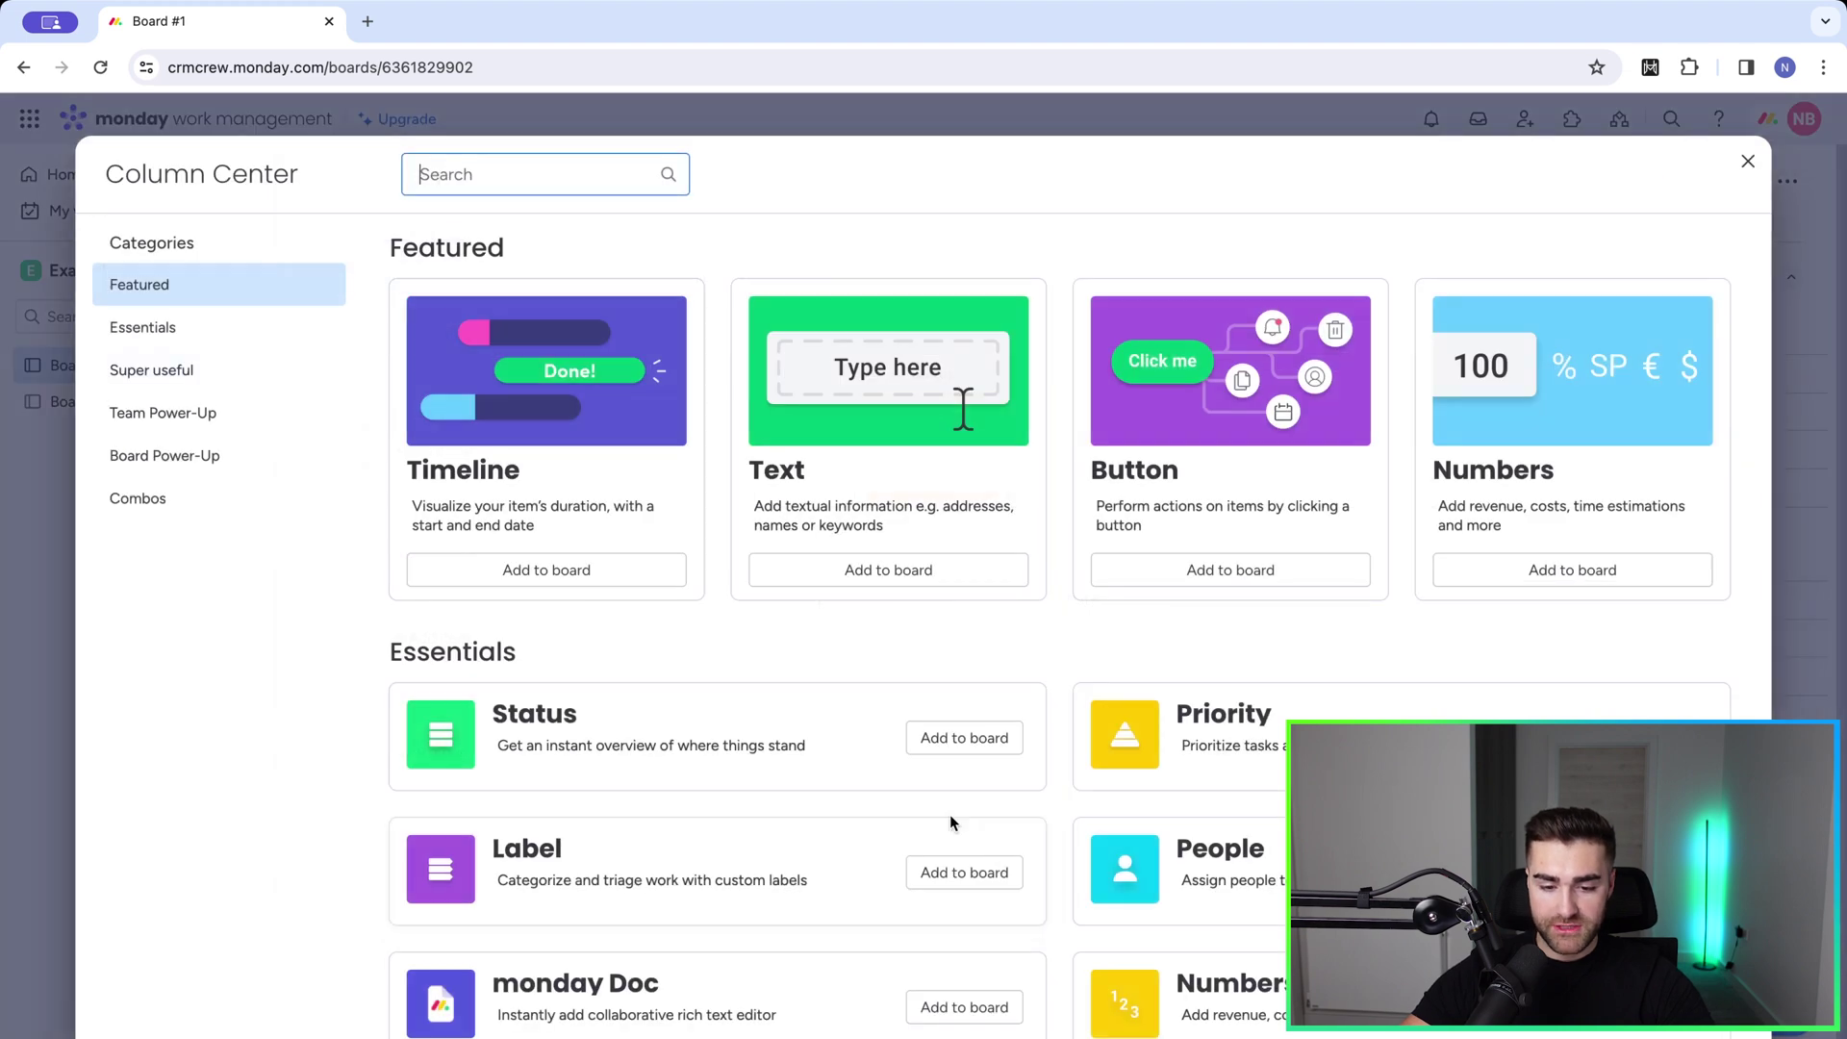
{"action": "type", "text": "ti"}
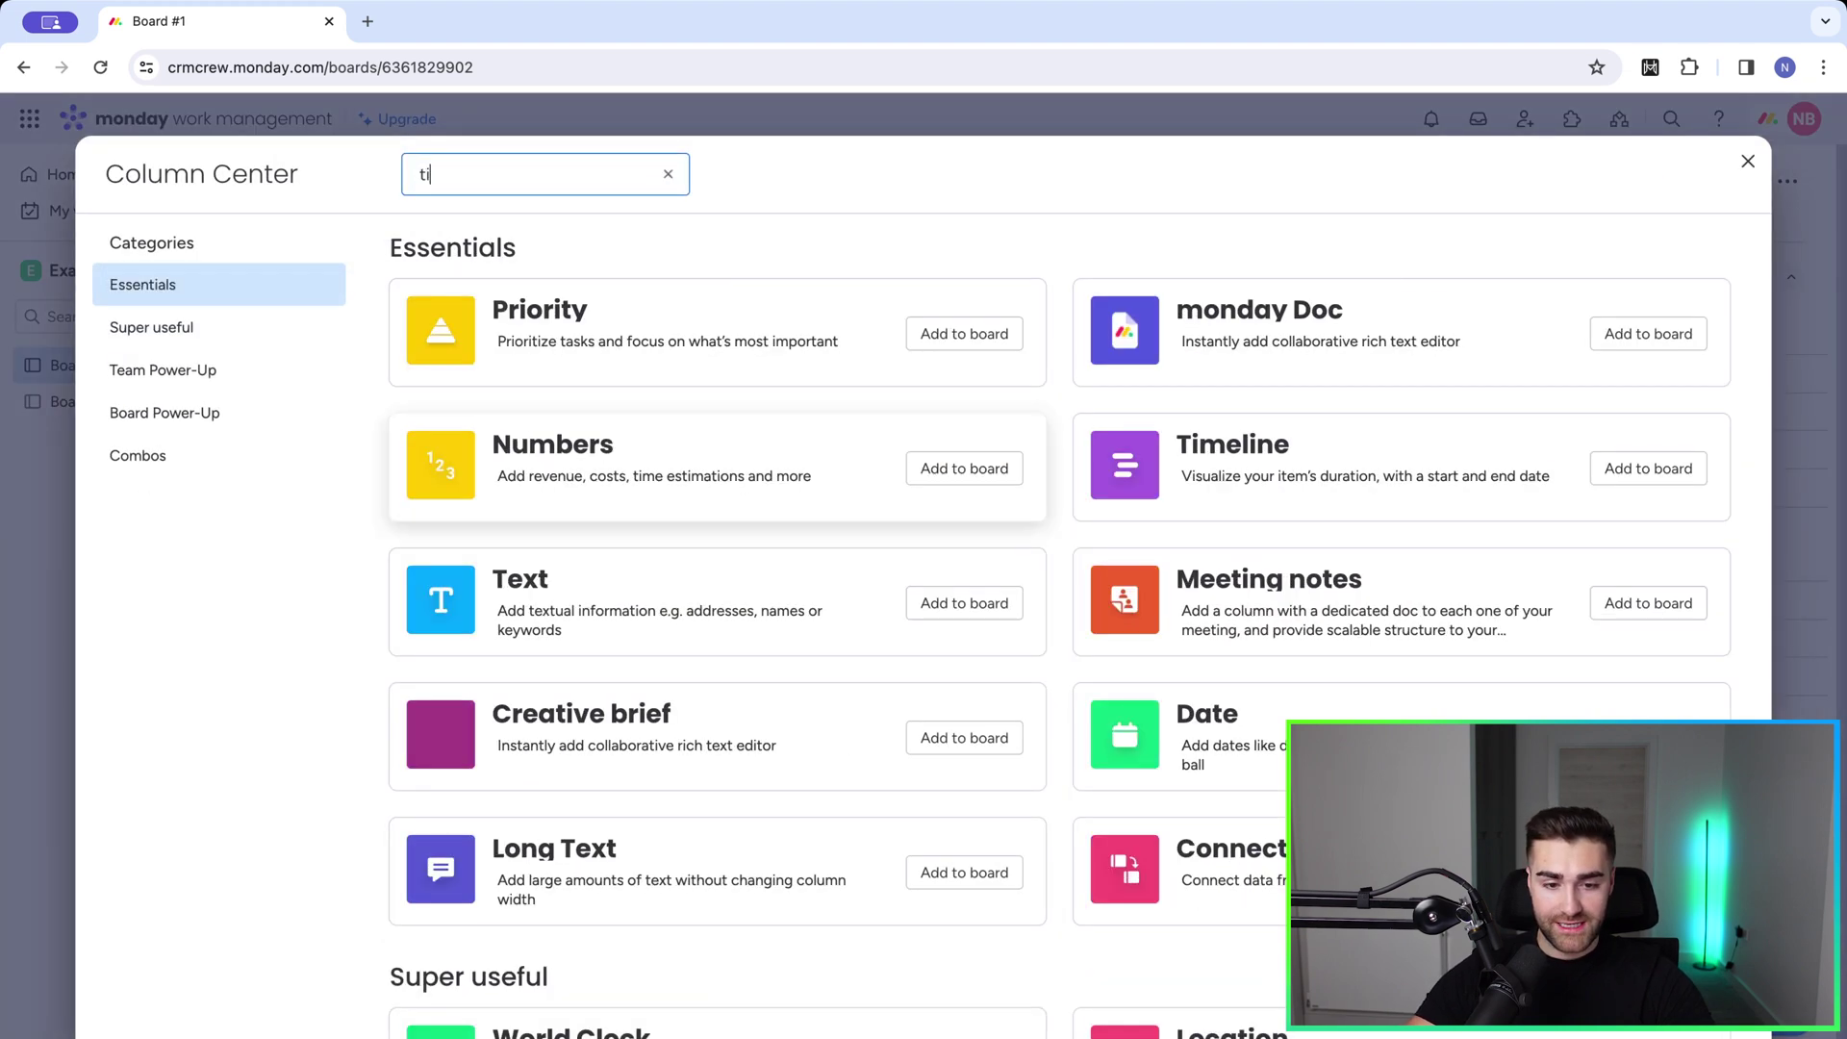
{"action": "type", "text": "me trac"}
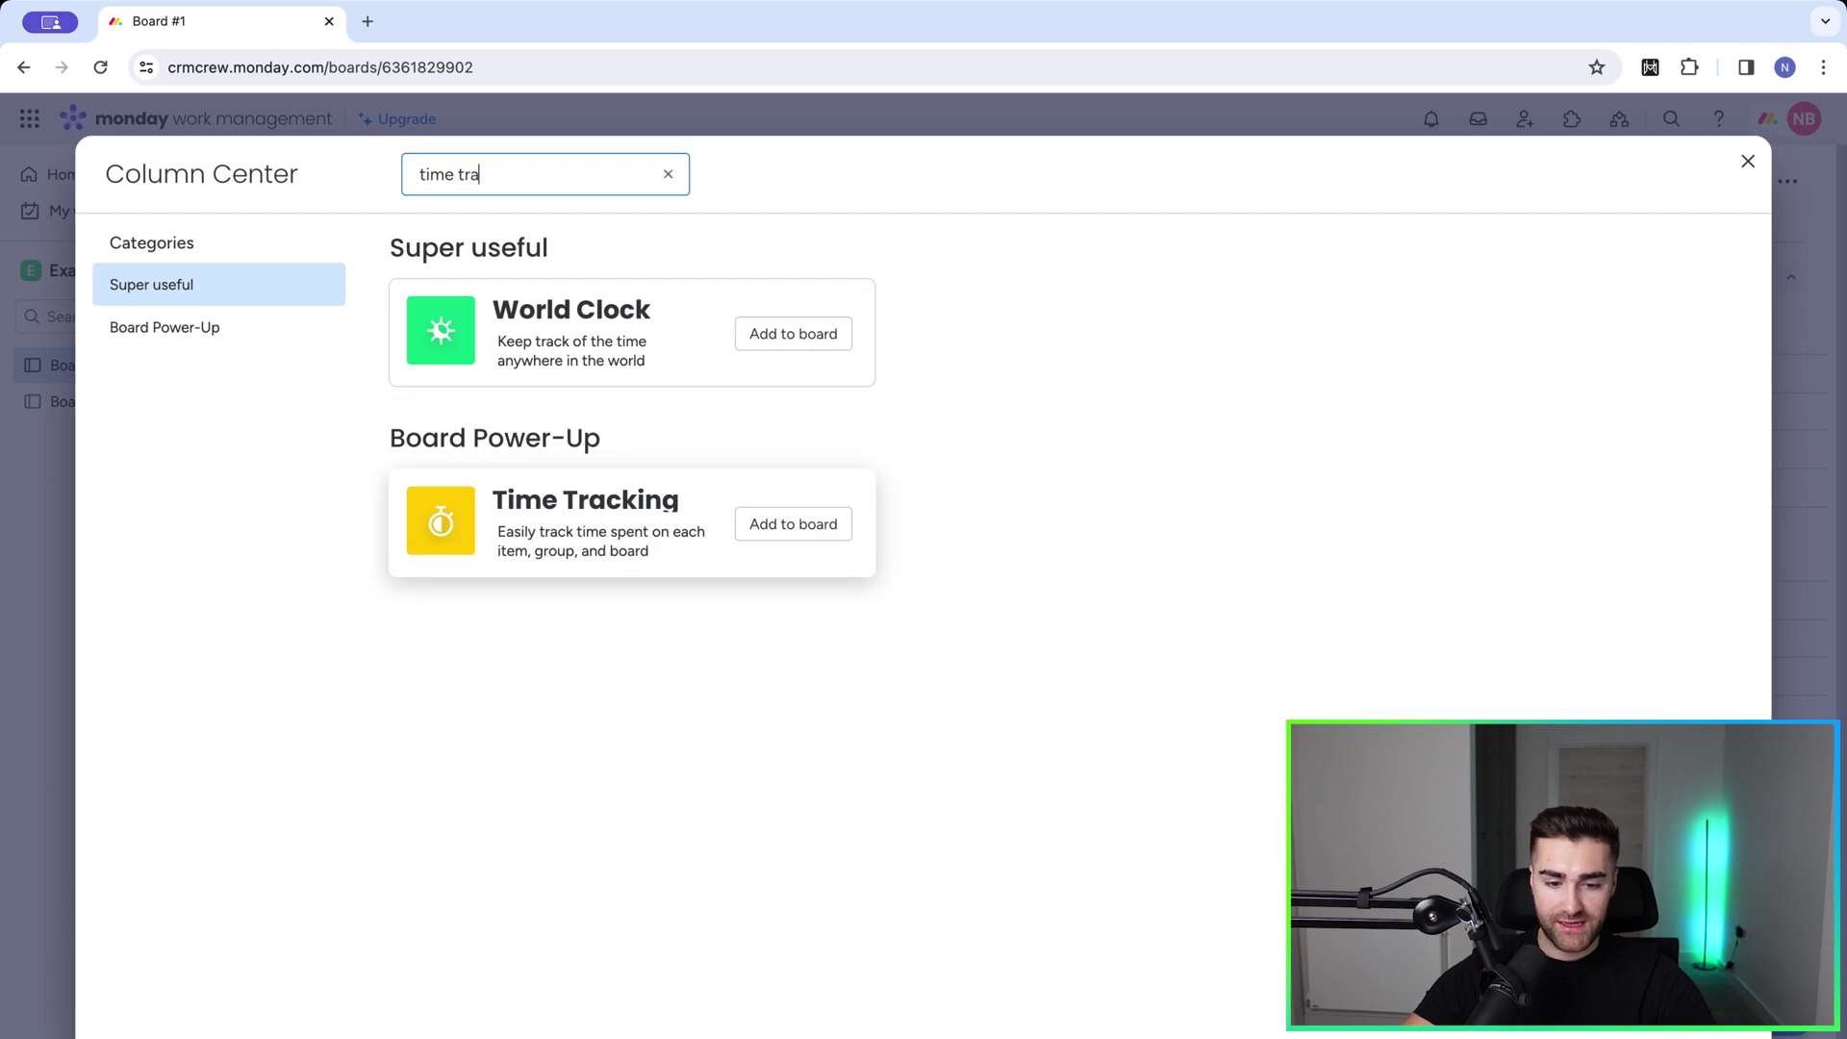
{"action": "left_click", "coordinate": [789, 531]}
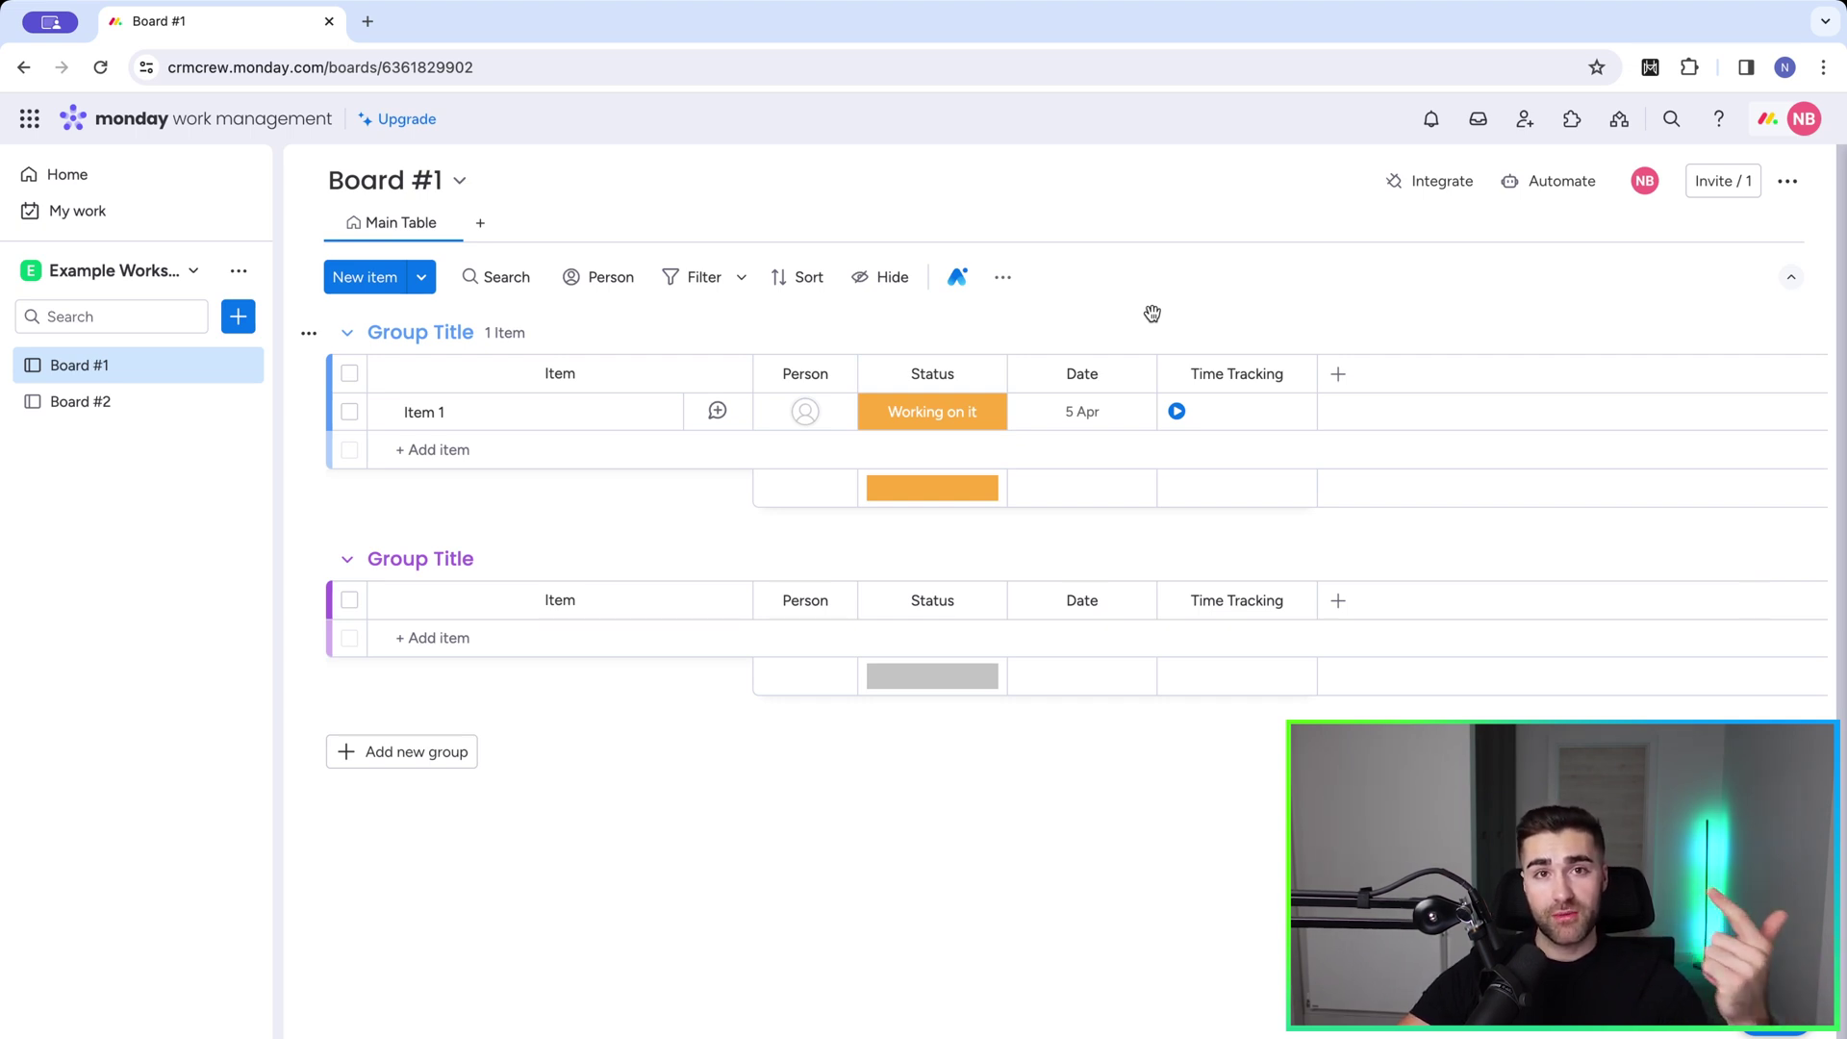
Start a manual time session for Item 1 dated 30 March 2024 as a single-day session.
{"action": "left_click", "coordinate": [1249, 424]}
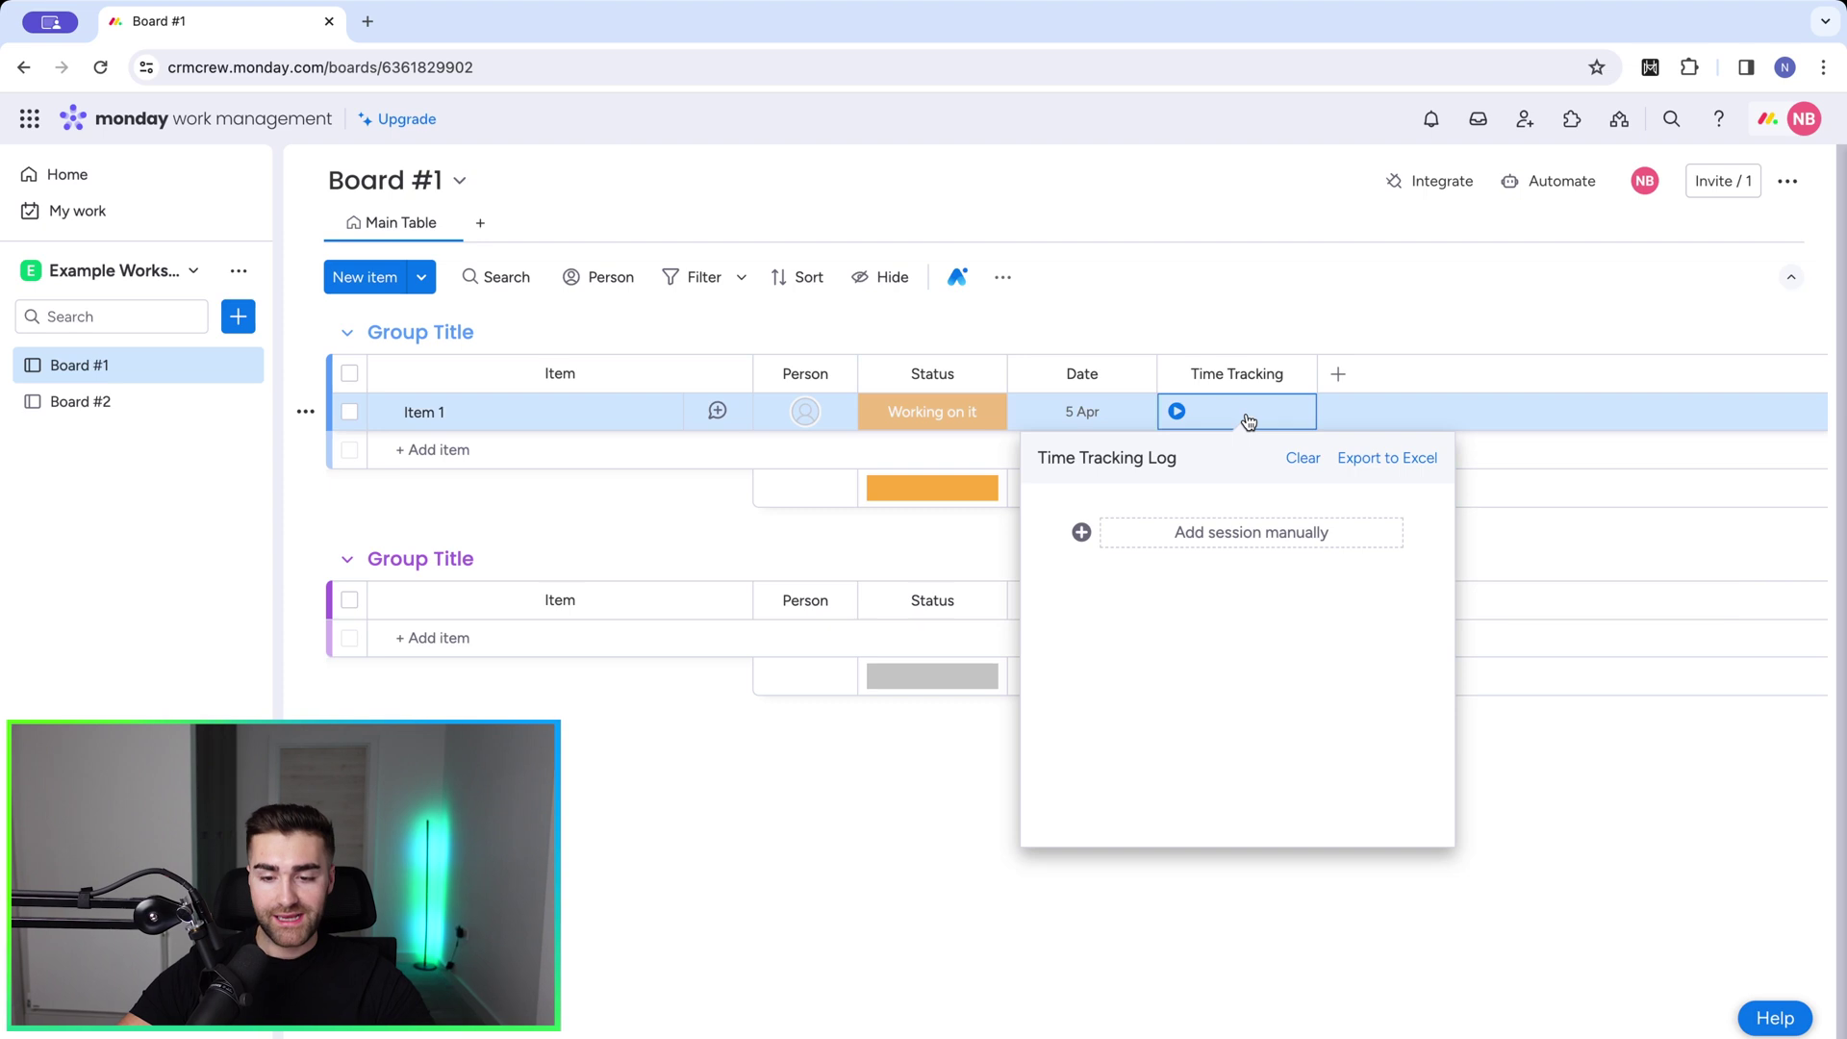
{"action": "left_click", "coordinate": [1159, 536]}
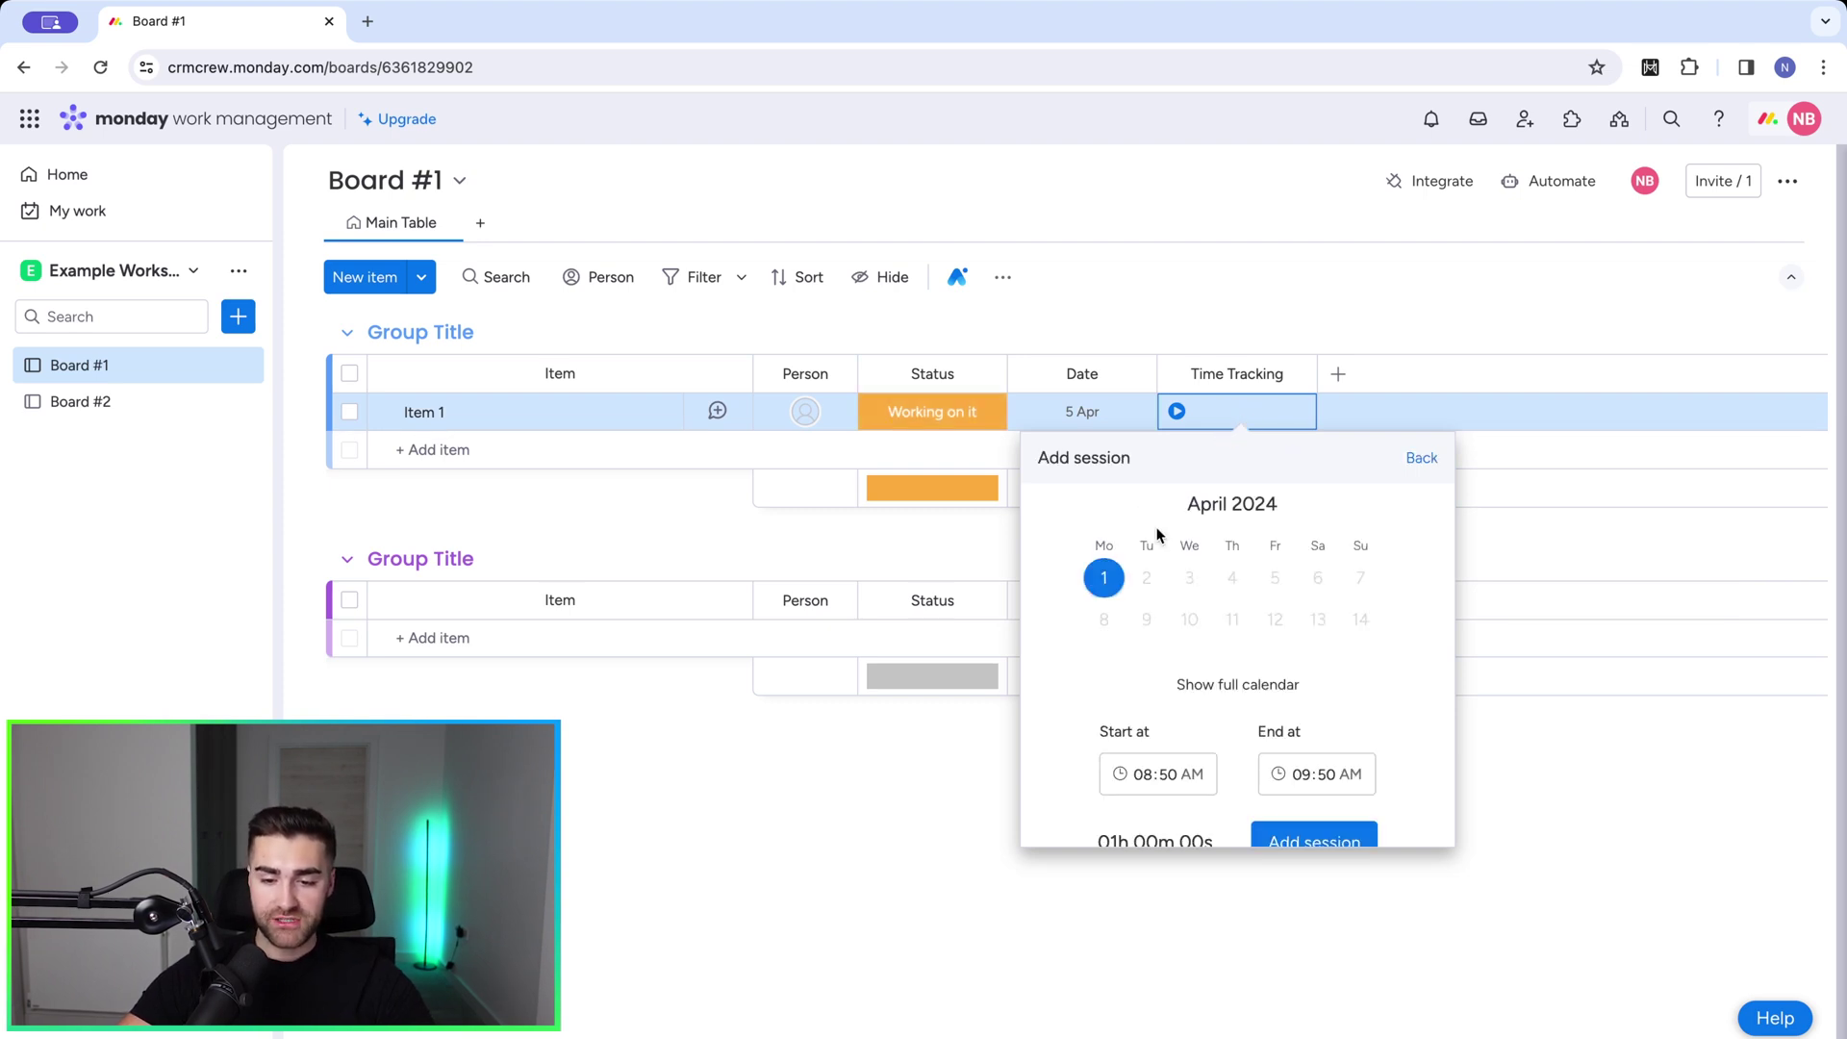
{"action": "scroll", "coordinate": [1150, 571], "scroll_direction": "down", "scroll_amount": 1}
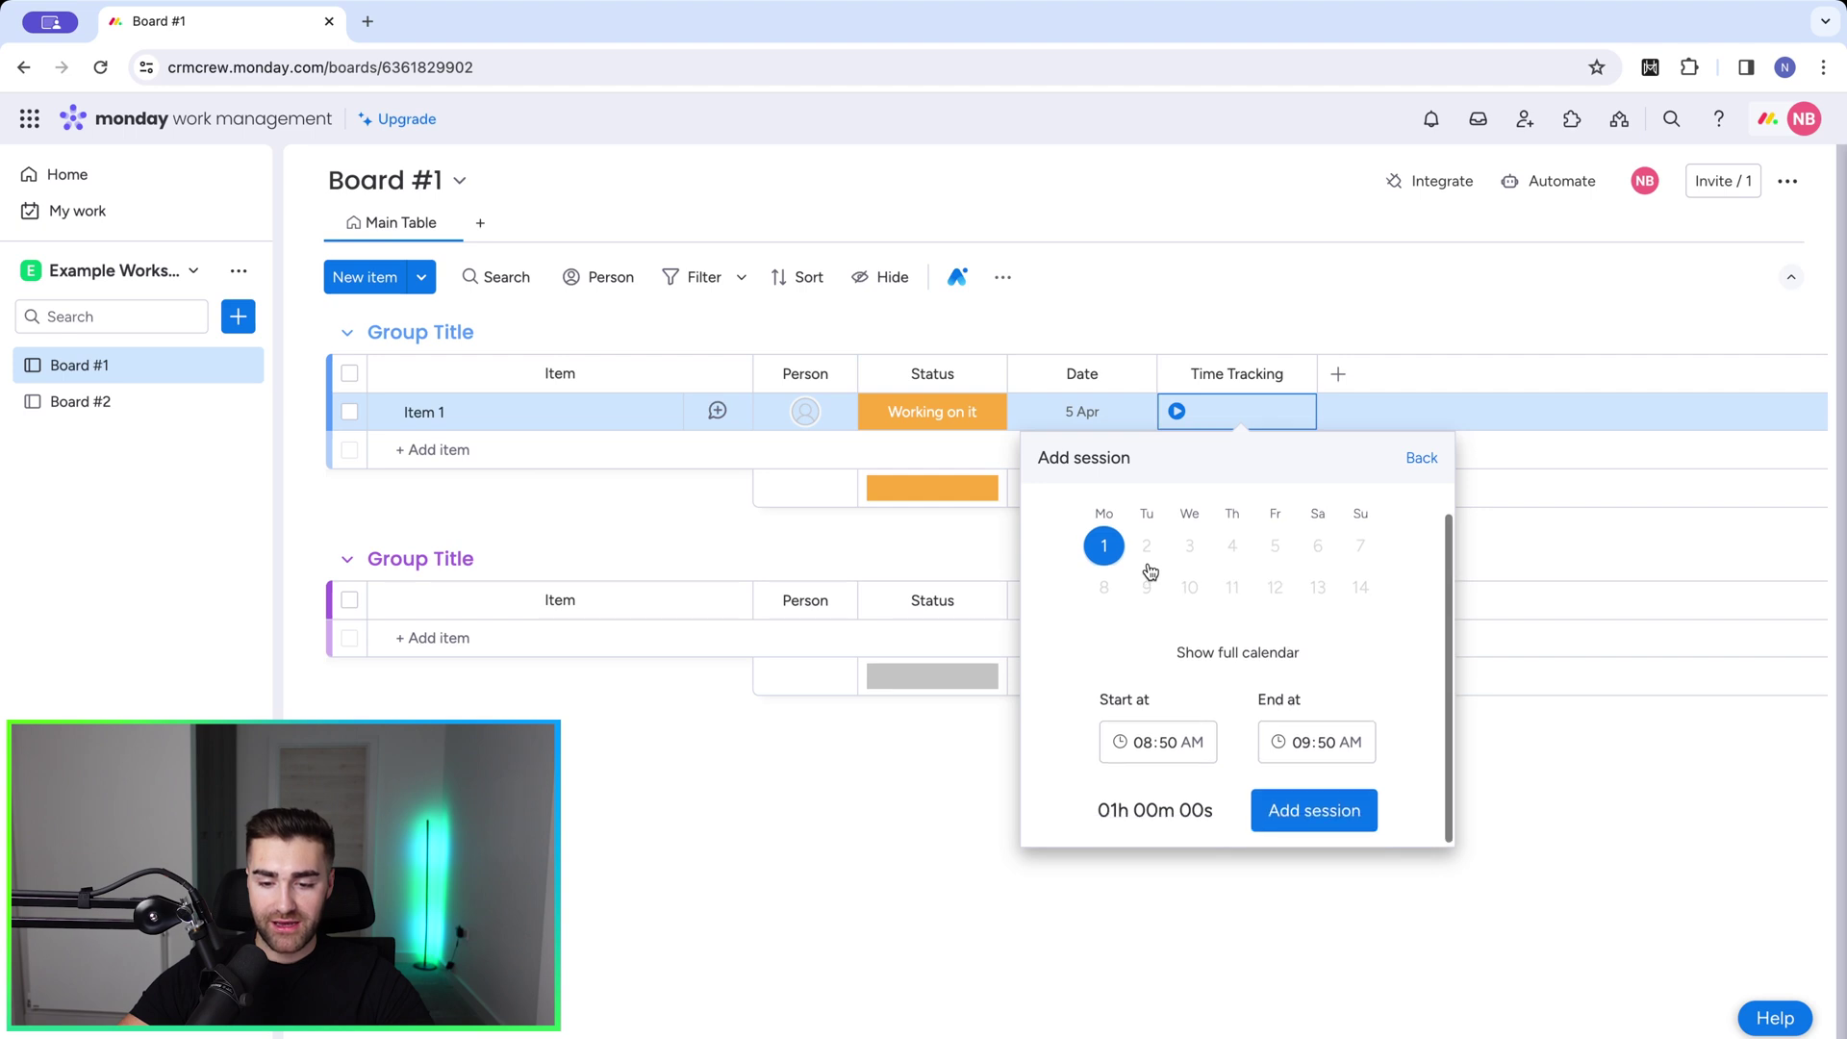
{"action": "scroll", "coordinate": [1136, 572], "scroll_direction": "up", "scroll_amount": 1}
{"action": "scroll", "coordinate": [1169, 657], "scroll_direction": "down", "scroll_amount": 1}
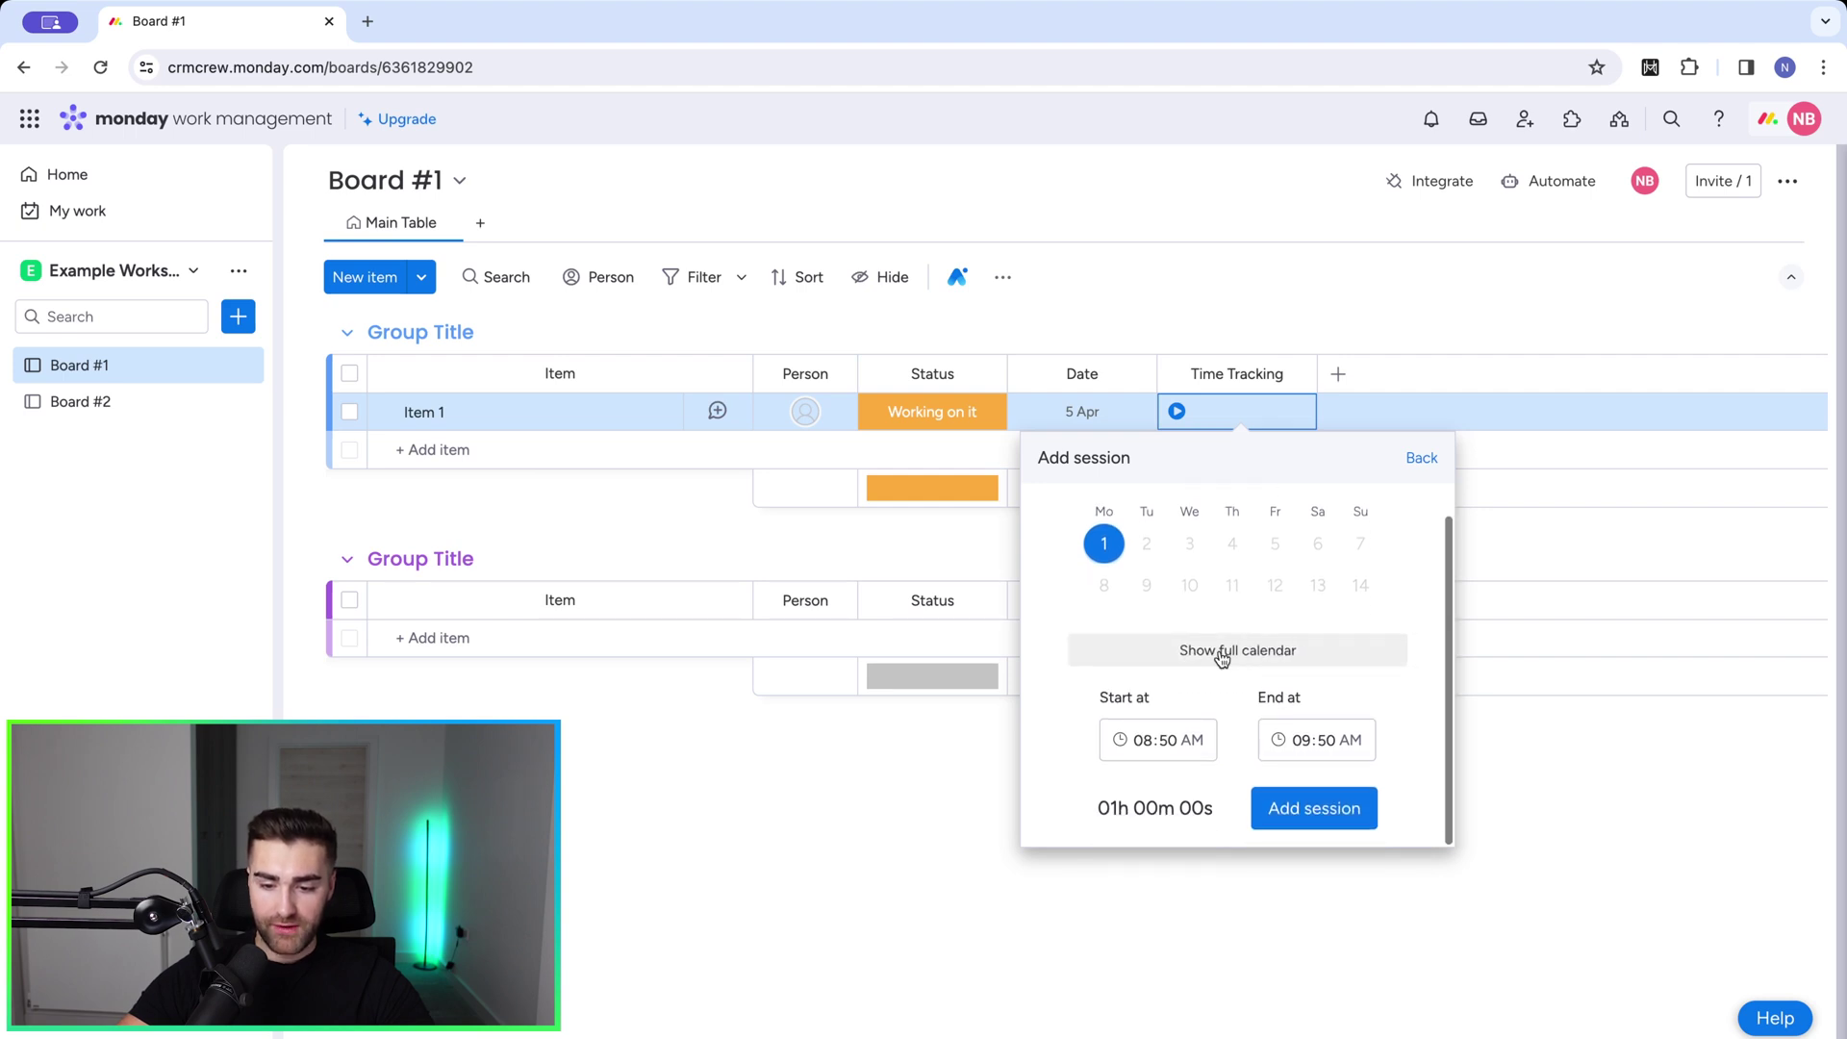
{"action": "left_click", "coordinate": [1221, 649]}
{"action": "left_click", "coordinate": [1104, 503]}
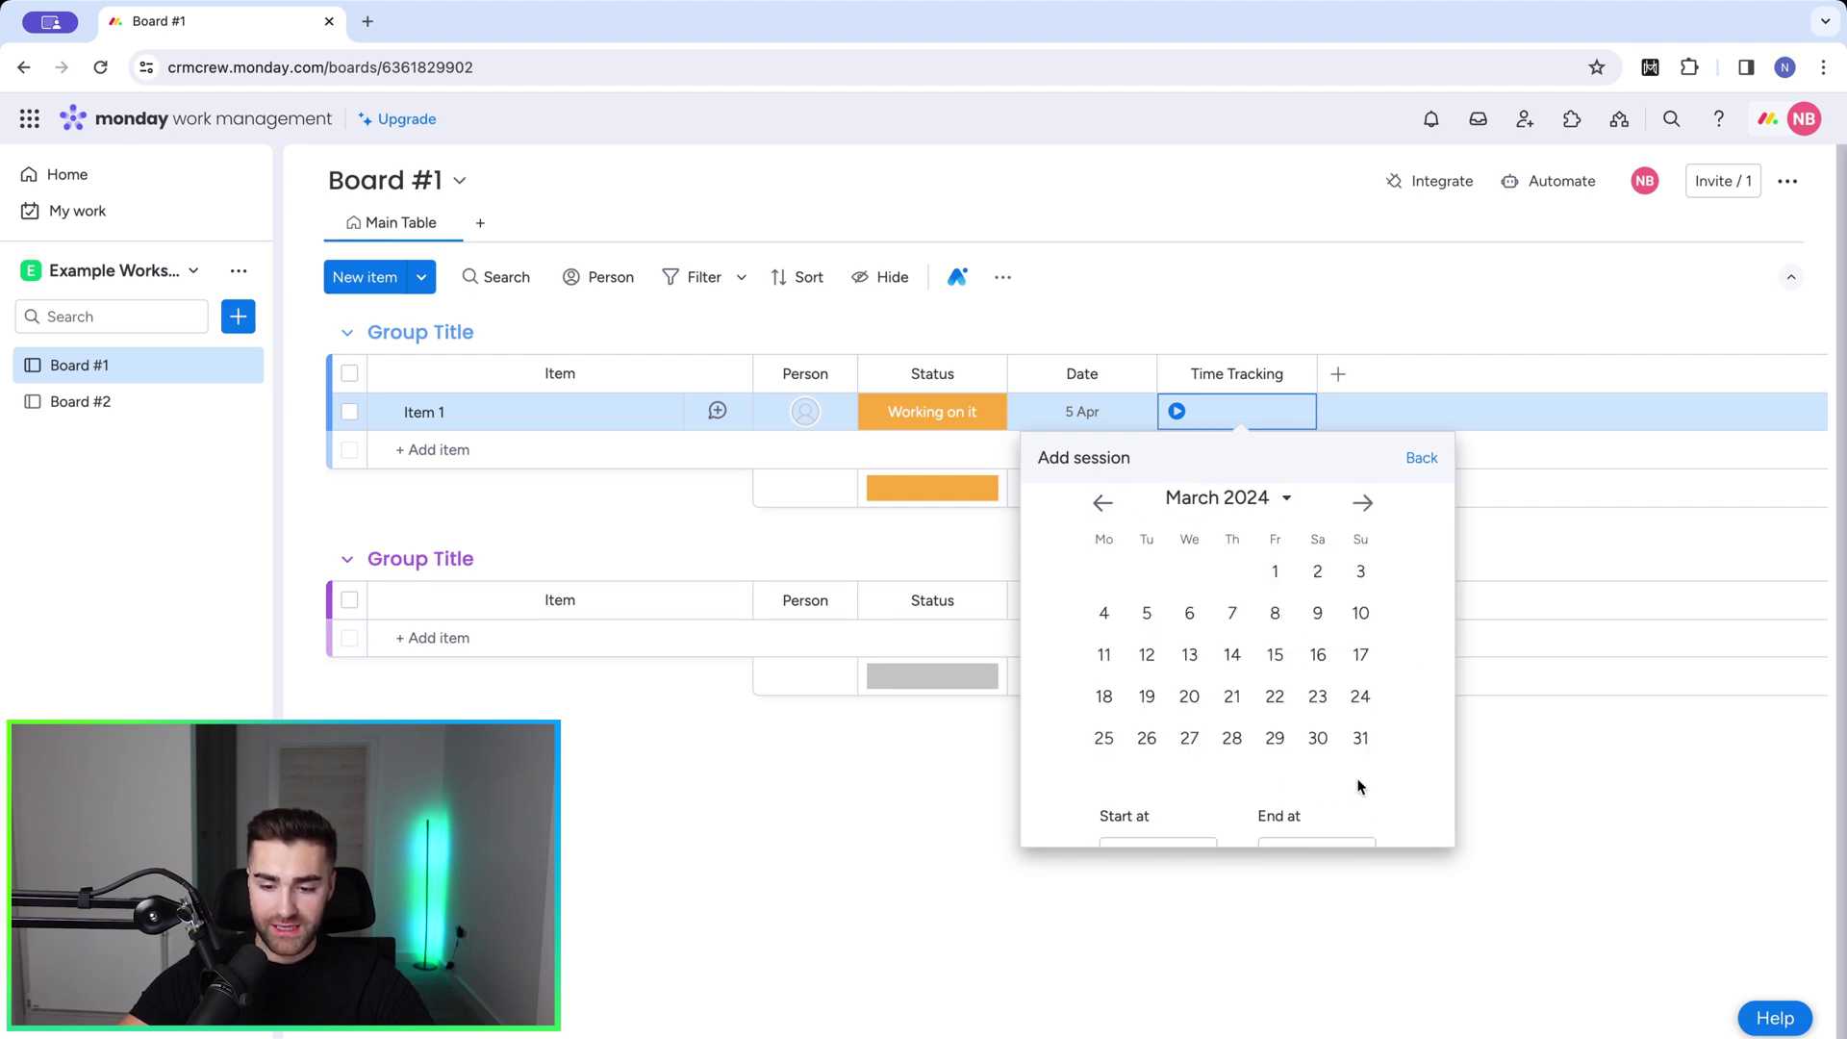
{"action": "left_click", "coordinate": [1318, 739]}
{"action": "scroll", "coordinate": [1258, 709], "scroll_direction": "down", "scroll_amount": 2}
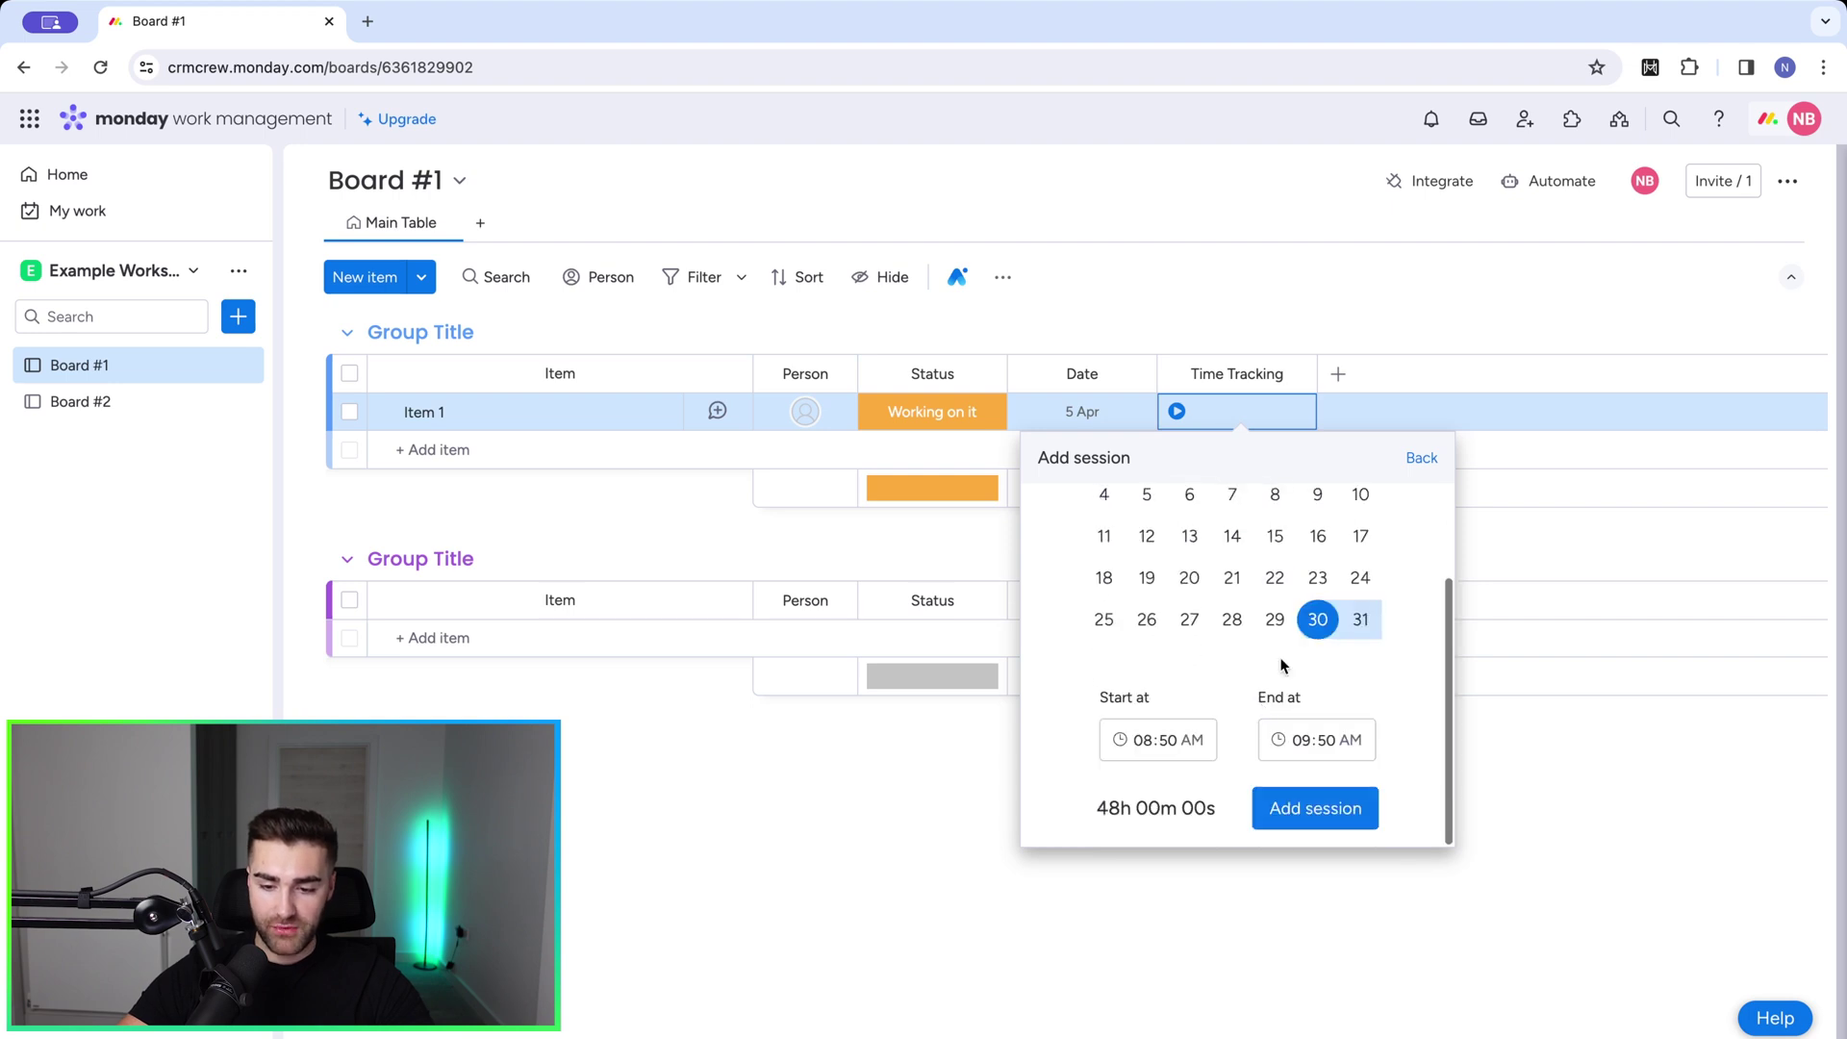
{"action": "left_click", "coordinate": [1316, 616]}
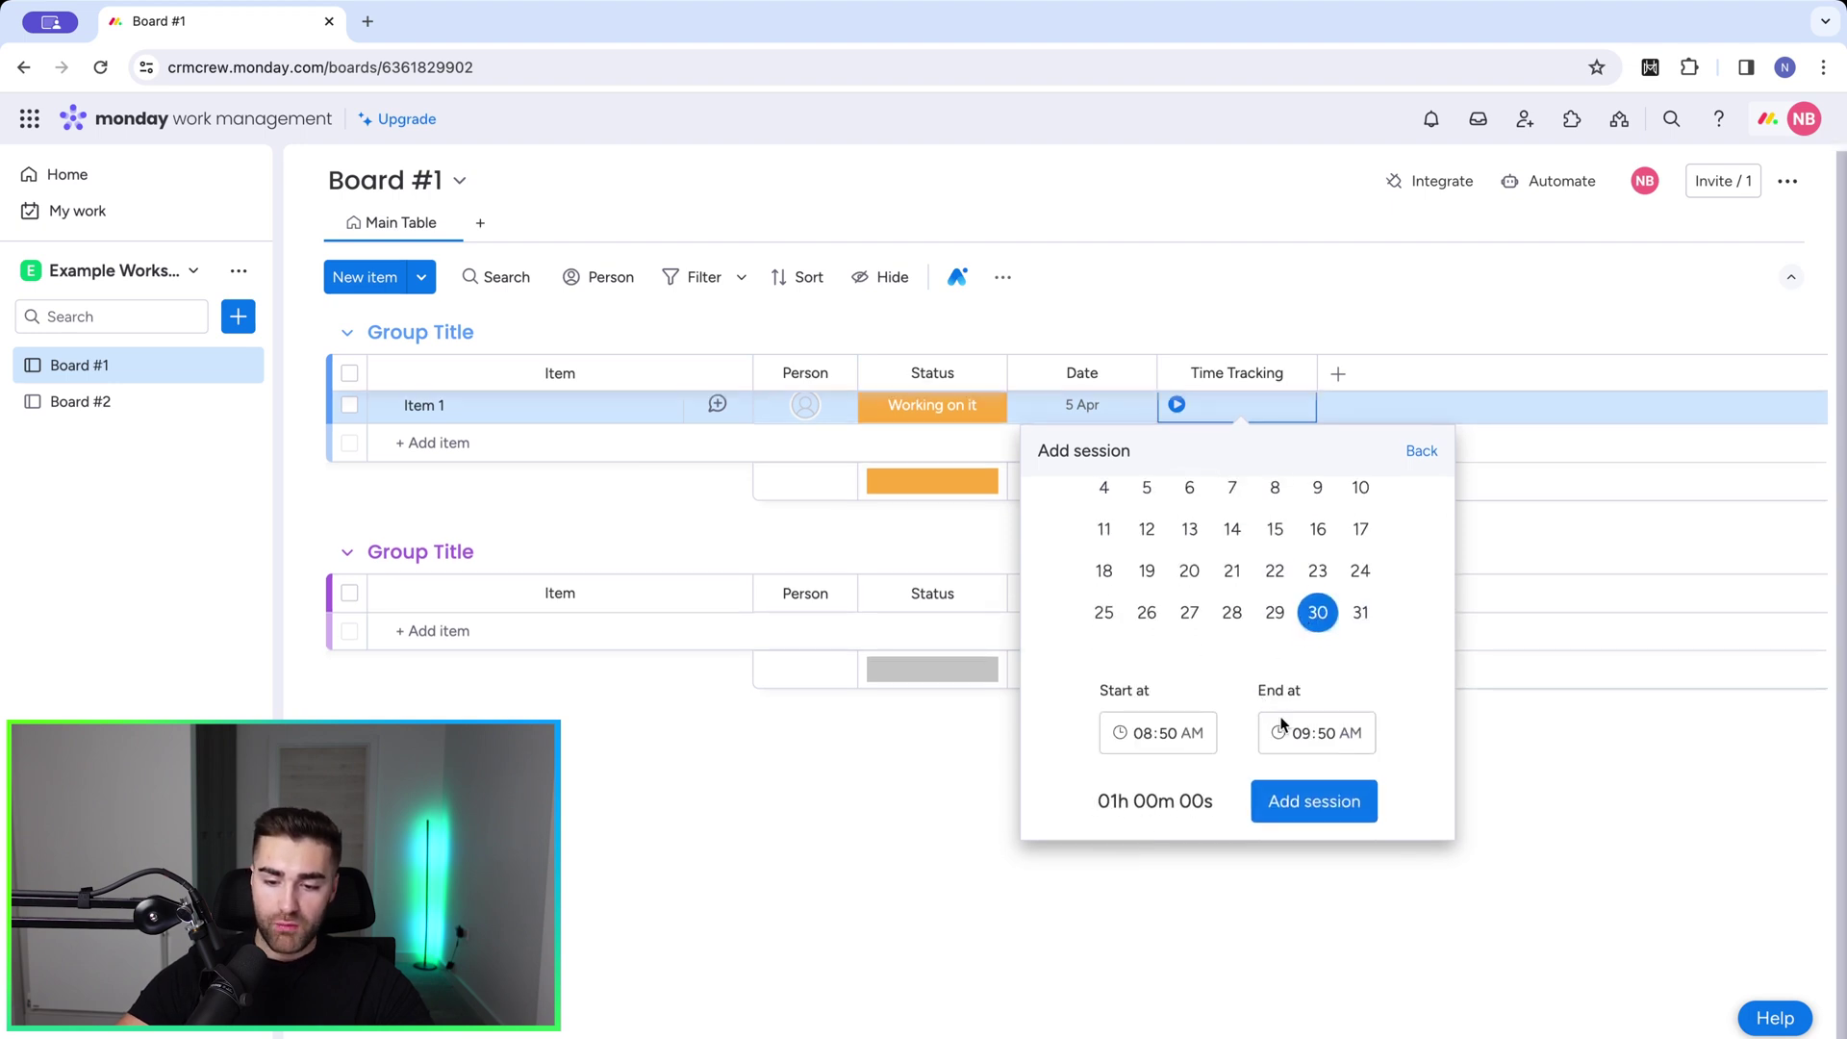
Set the session end time to 10:20 AM and add the 1h 30m session.
{"action": "left_click", "coordinate": [1332, 729]}
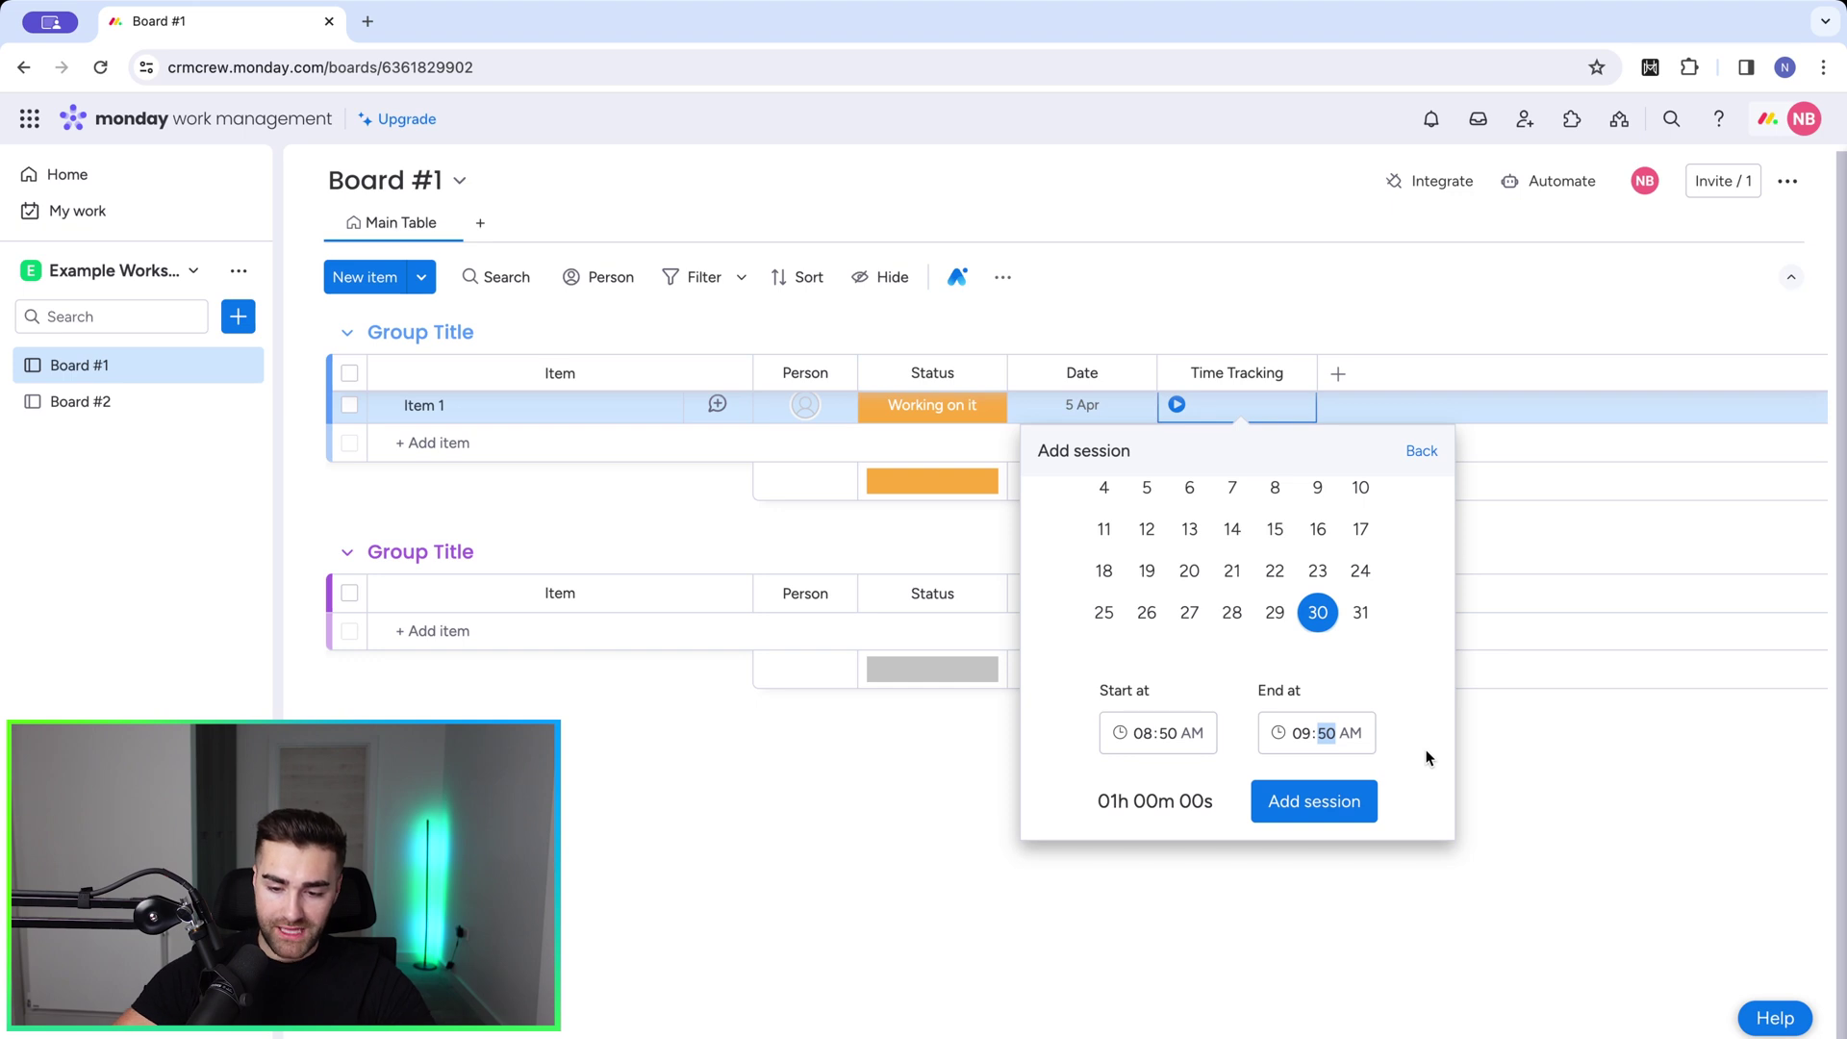
{"action": "key", "text": "Left"}
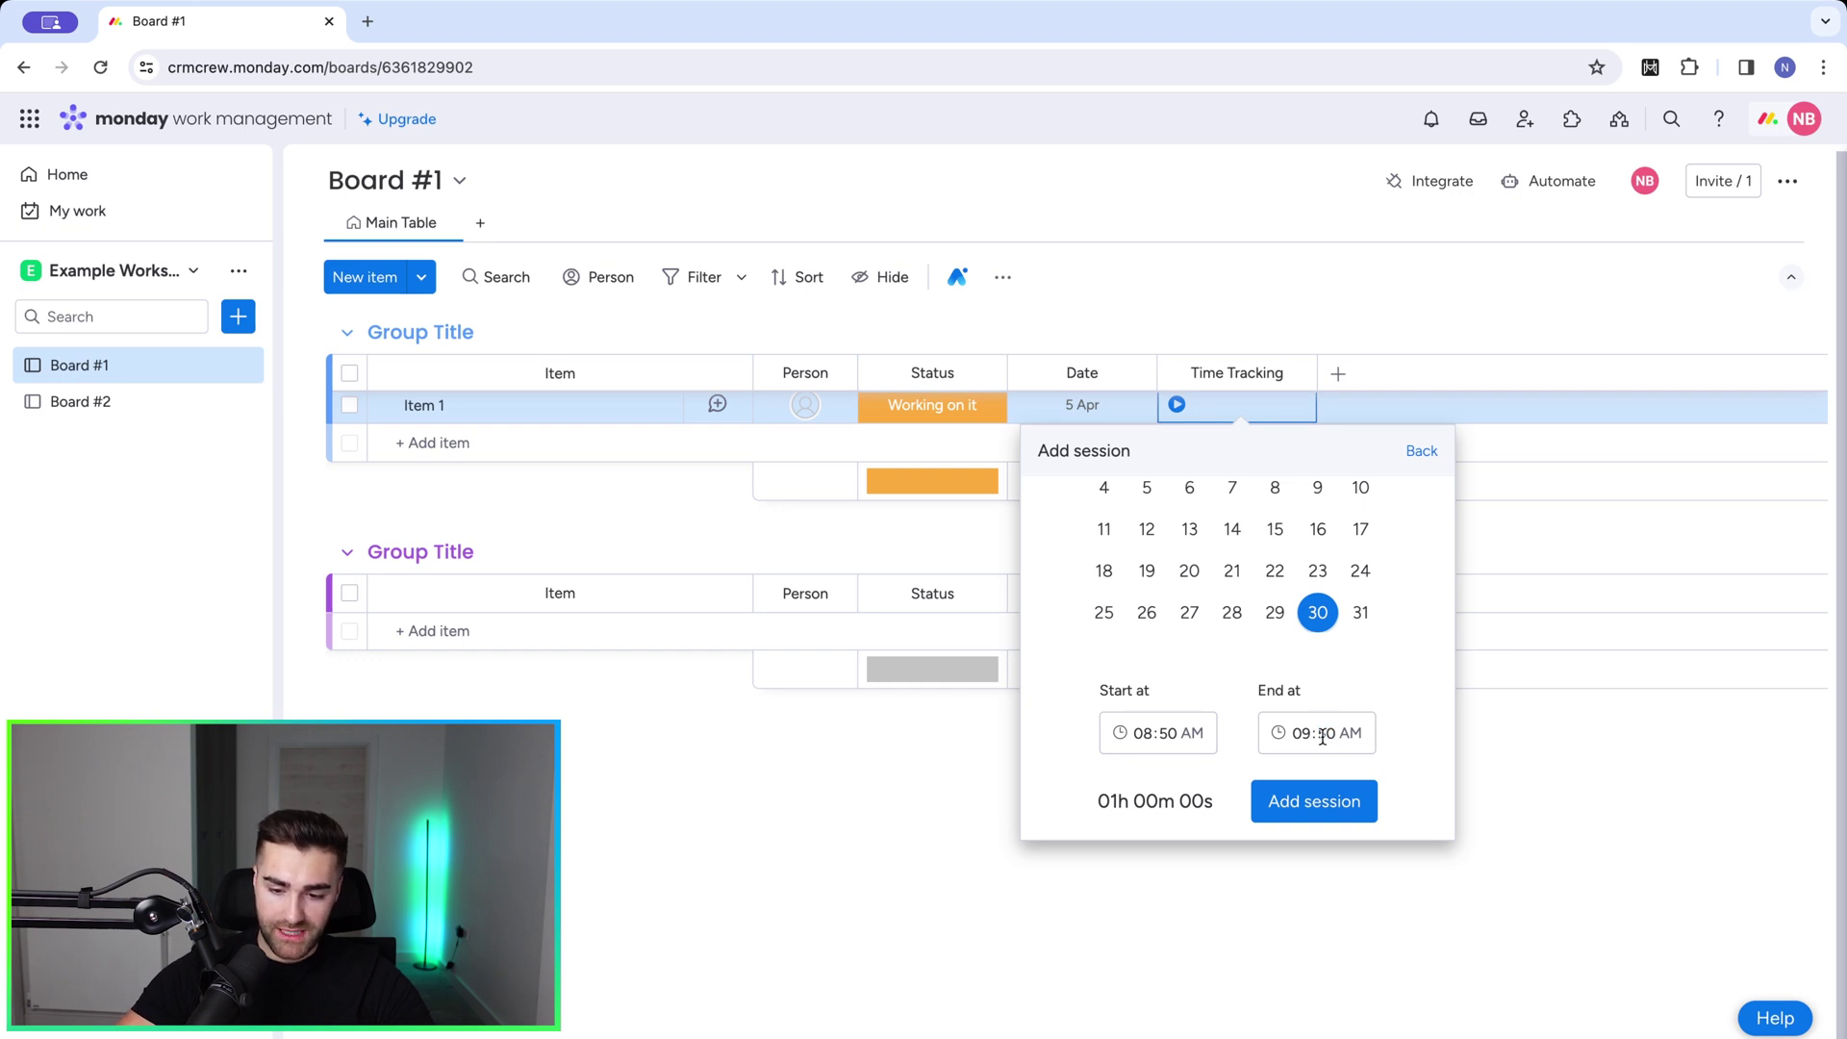
{"action": "key", "text": "Left"}
{"action": "type", "text": "10:"}
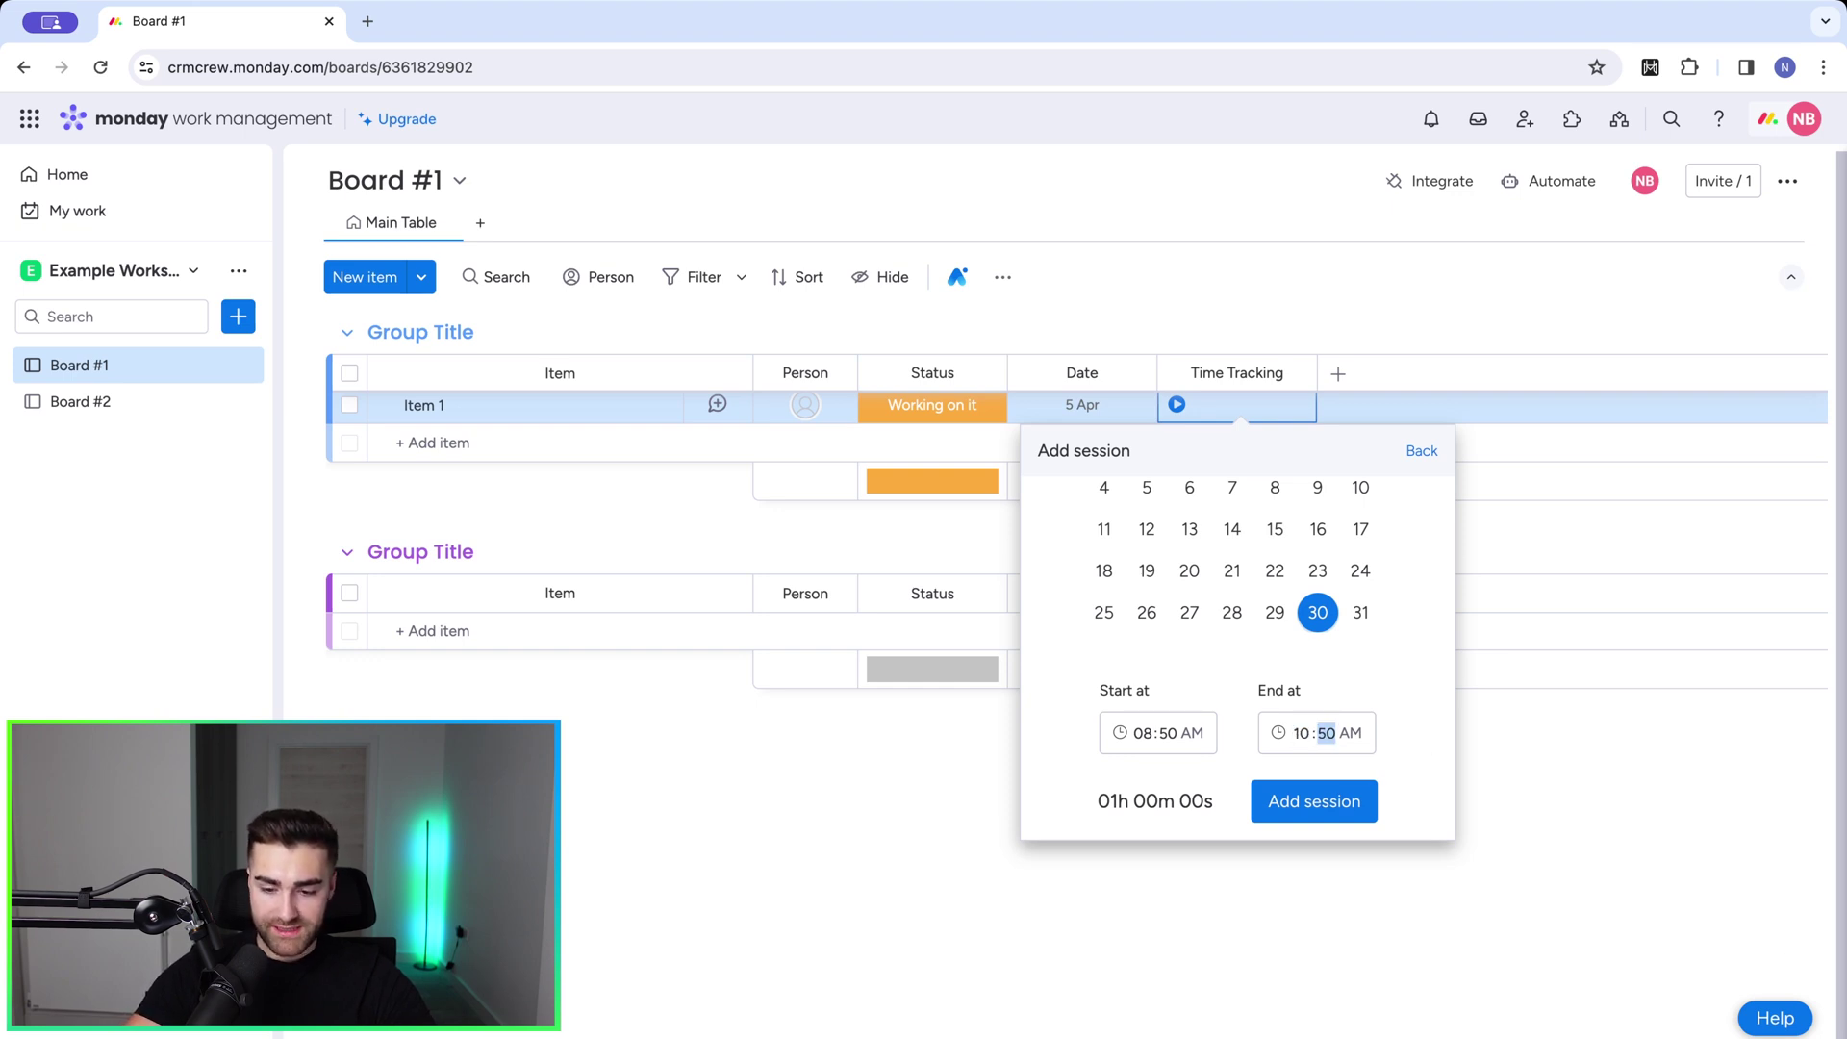
{"action": "type", "text": "20"}
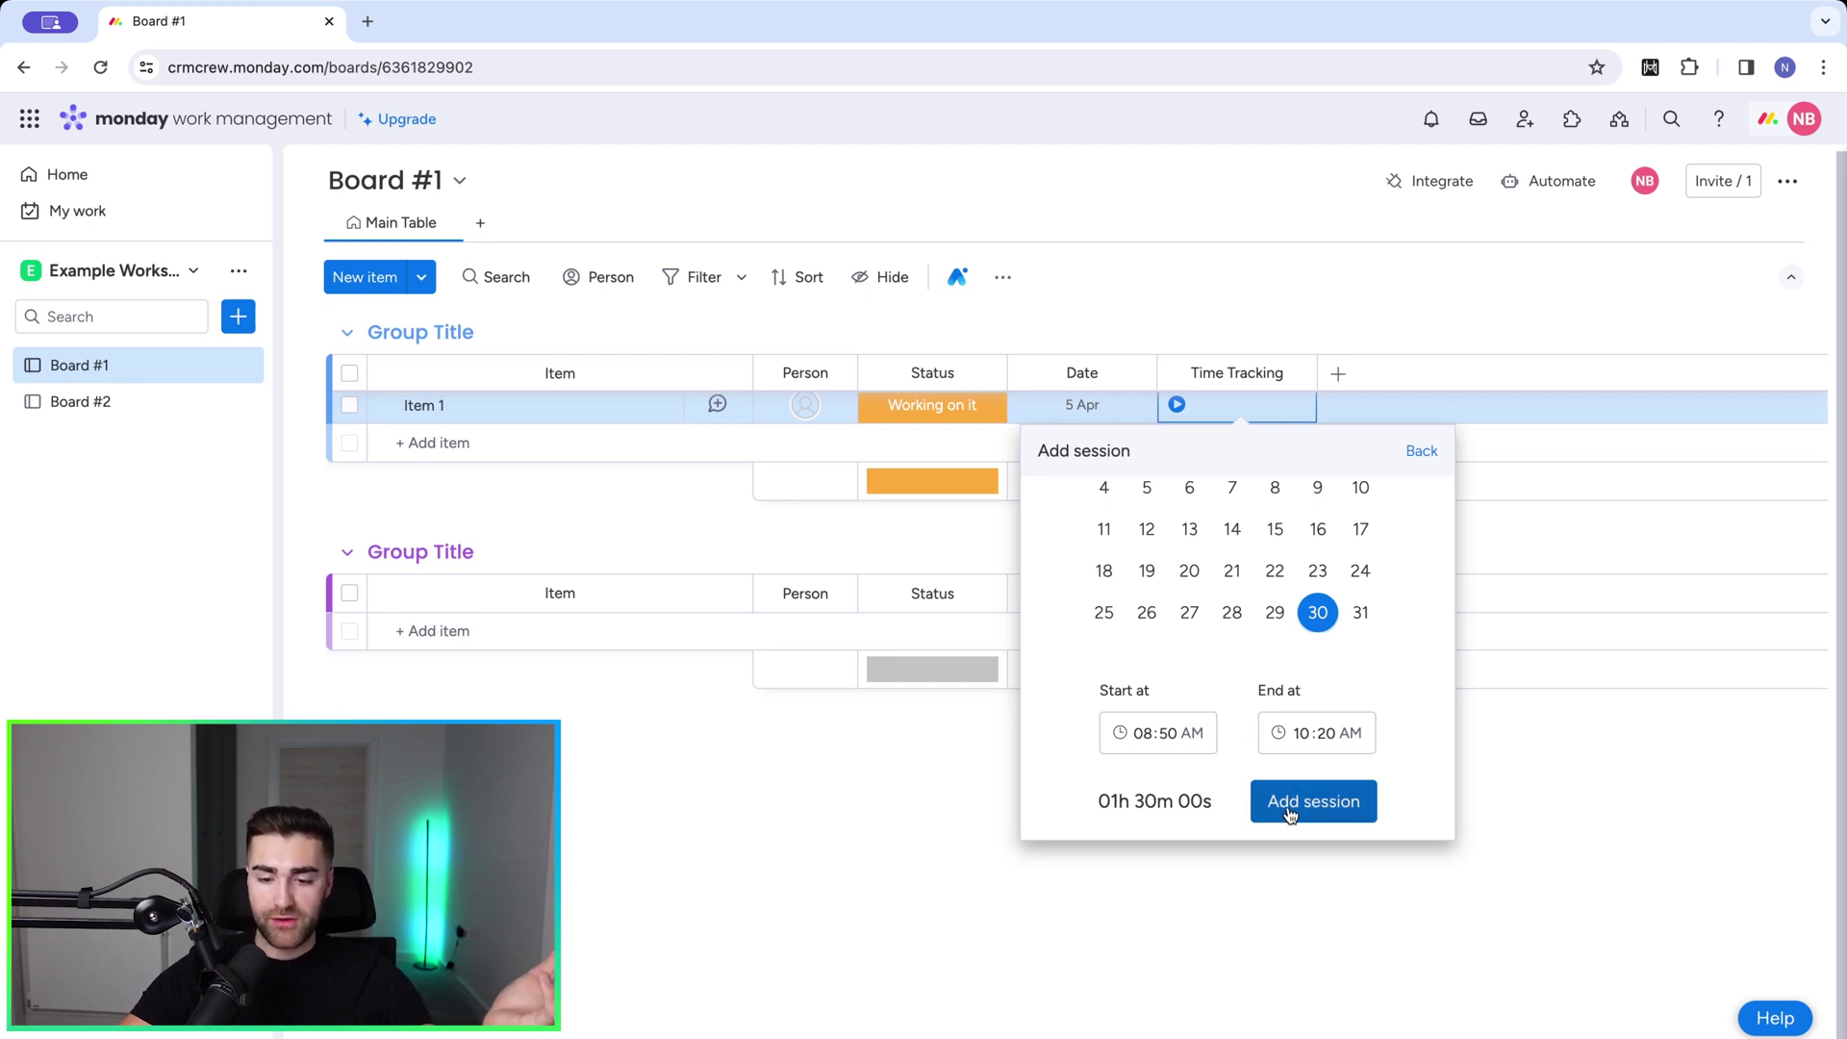
{"action": "scroll", "coordinate": [1290, 693], "scroll_direction": "up", "scroll_amount": 2}
{"action": "scroll", "coordinate": [1290, 694], "scroll_direction": "down", "scroll_amount": 2}
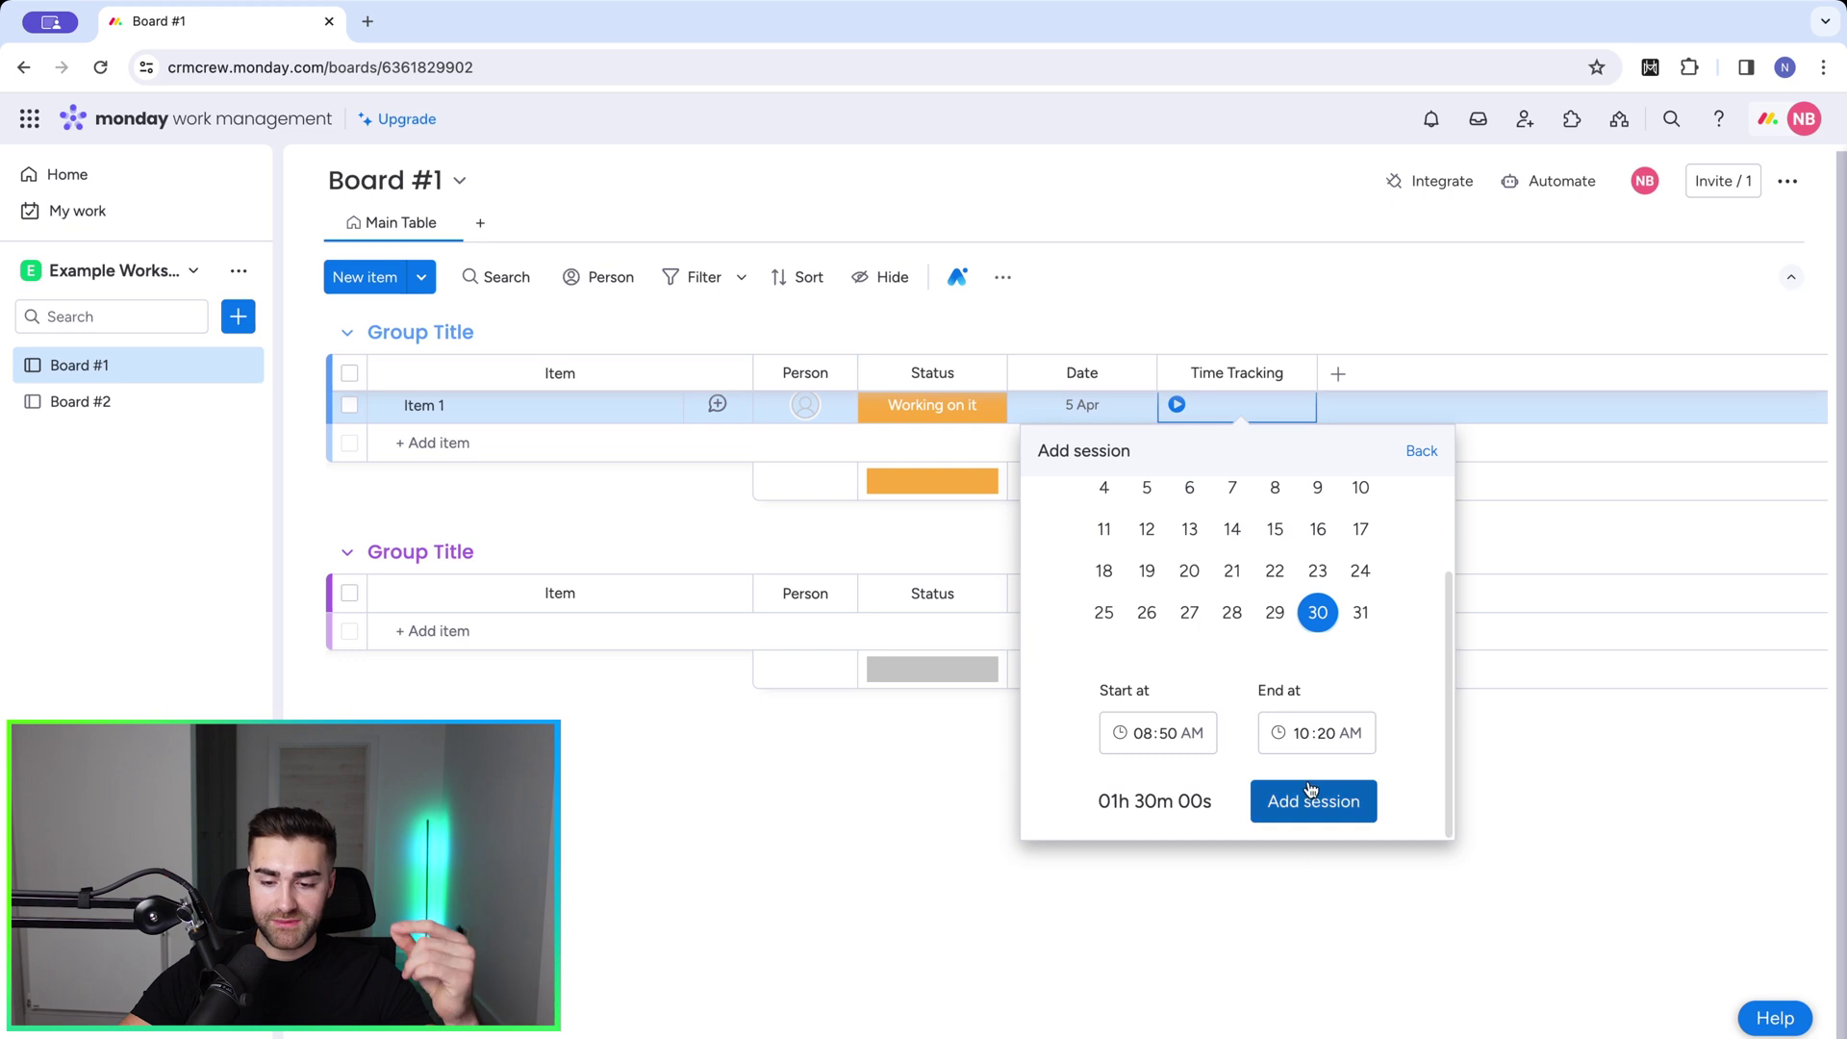
{"action": "scroll", "coordinate": [1305, 808], "scroll_direction": "up", "scroll_amount": 2}
{"action": "scroll", "coordinate": [1305, 808], "scroll_direction": "down", "scroll_amount": 2}
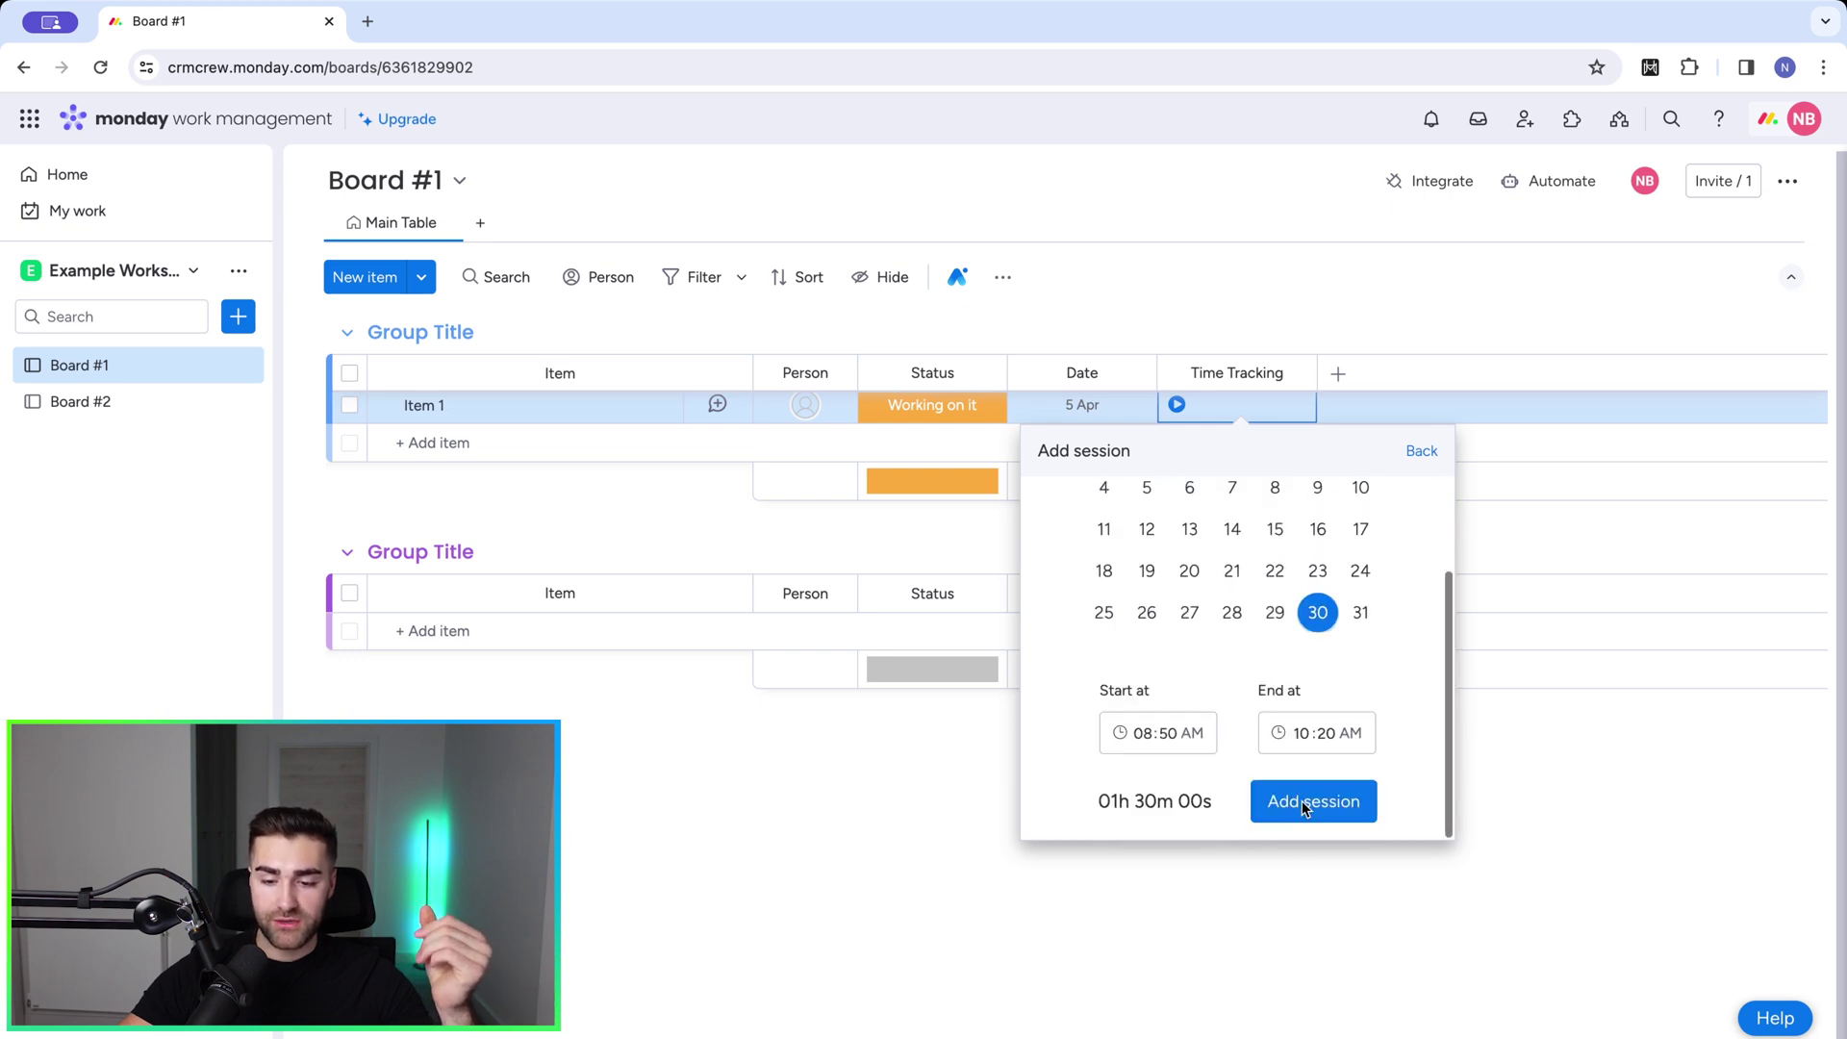
{"action": "left_click", "coordinate": [1305, 805]}
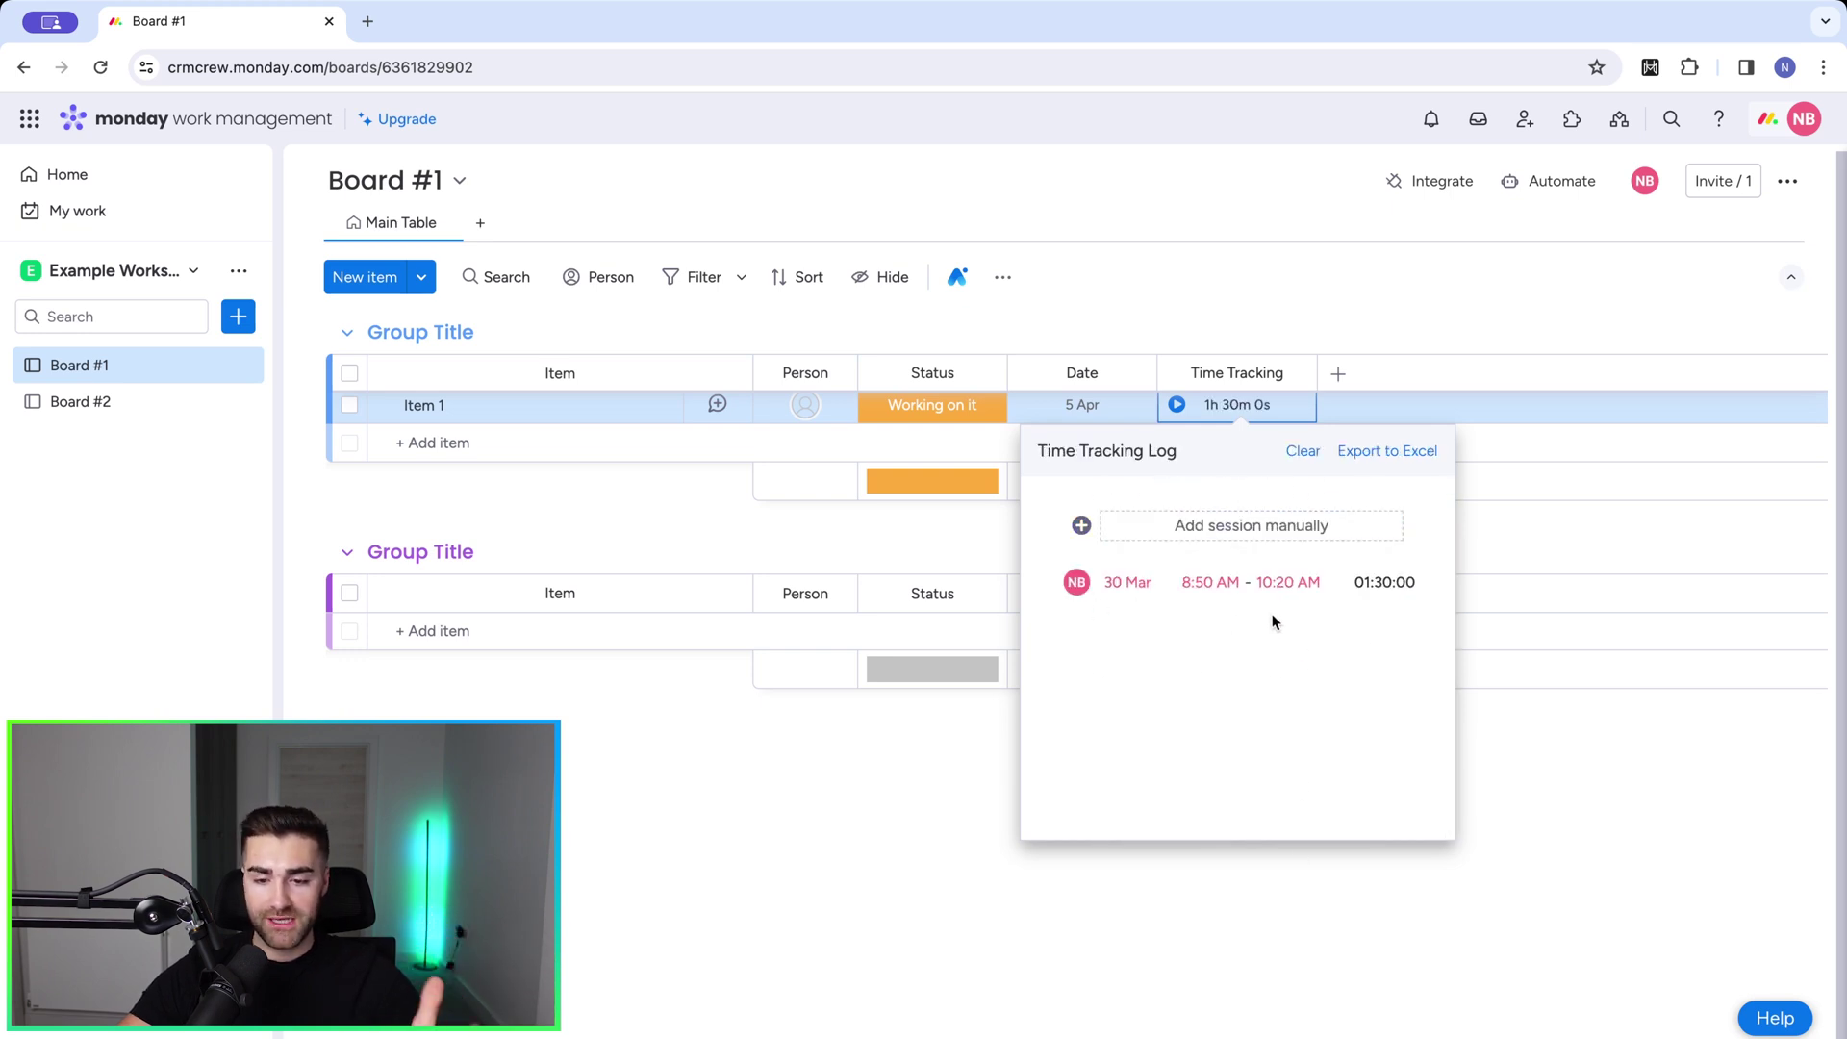
Review Item 1's time tracking log, then close it.
{"action": "left_click", "coordinate": [1225, 405]}
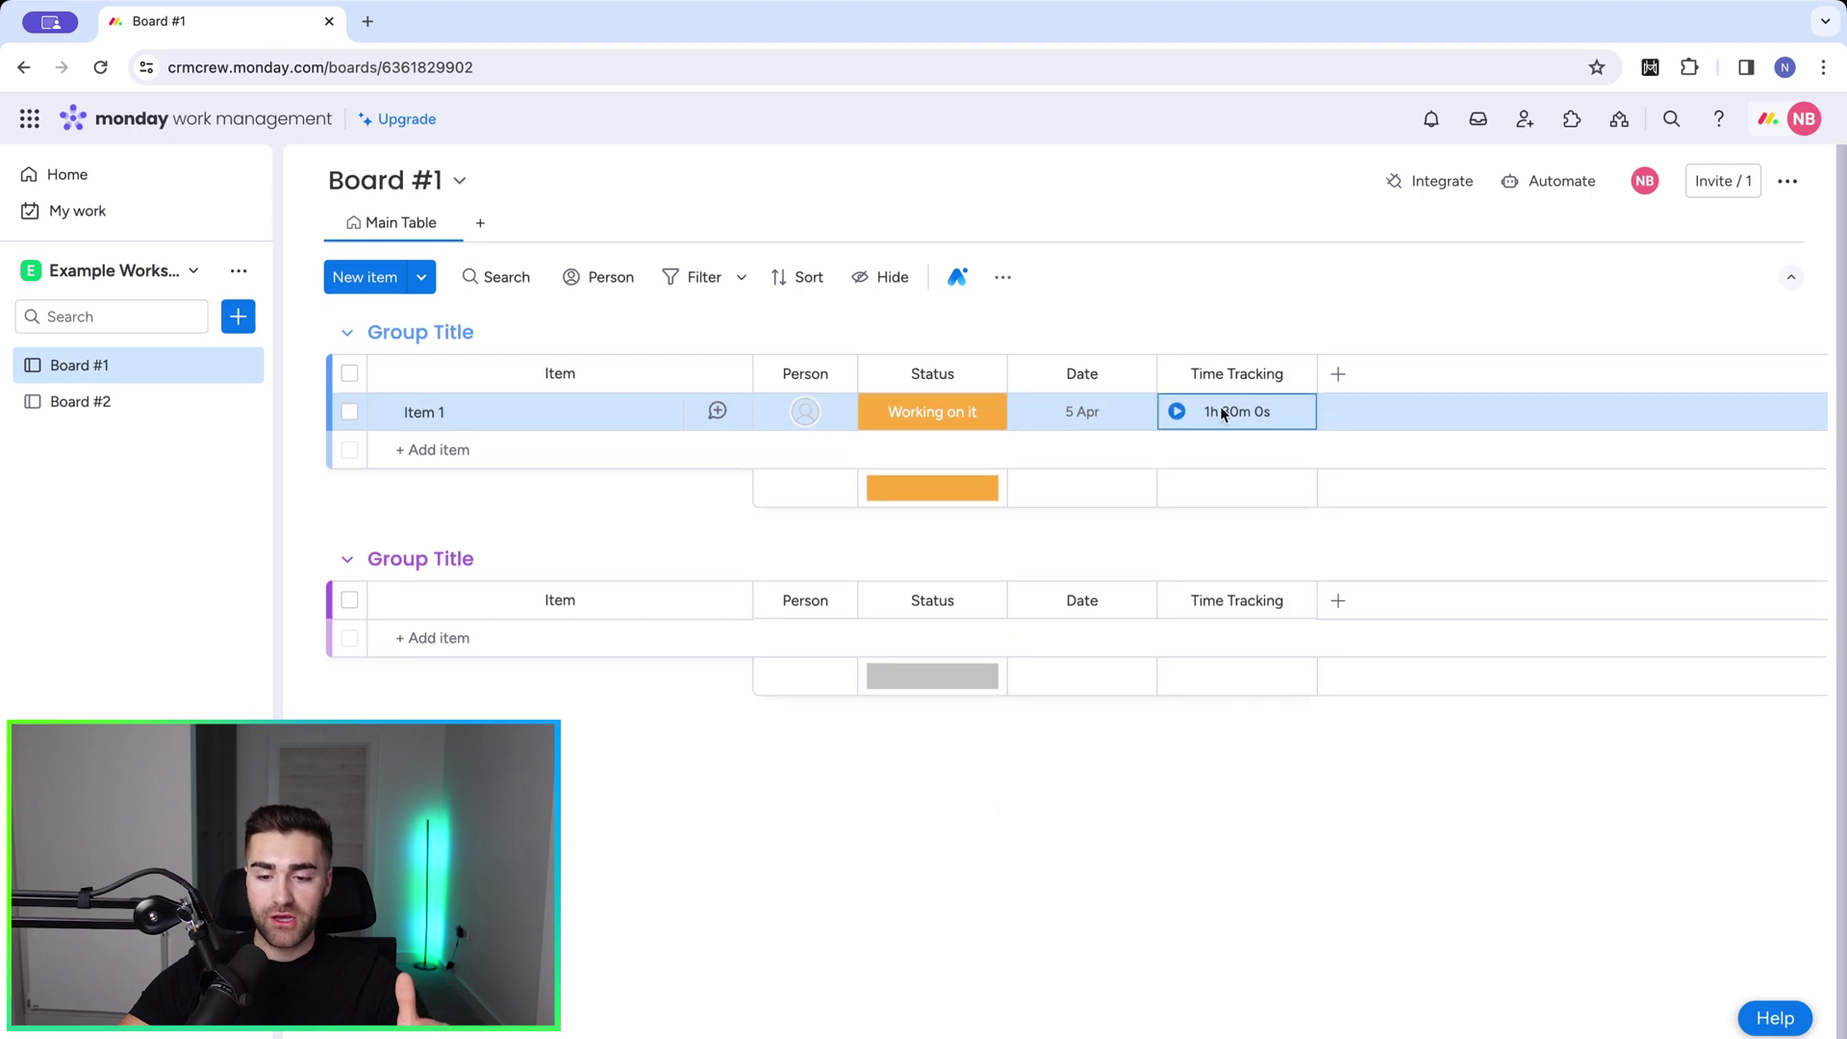
{"action": "left_click", "coordinate": [1241, 408]}
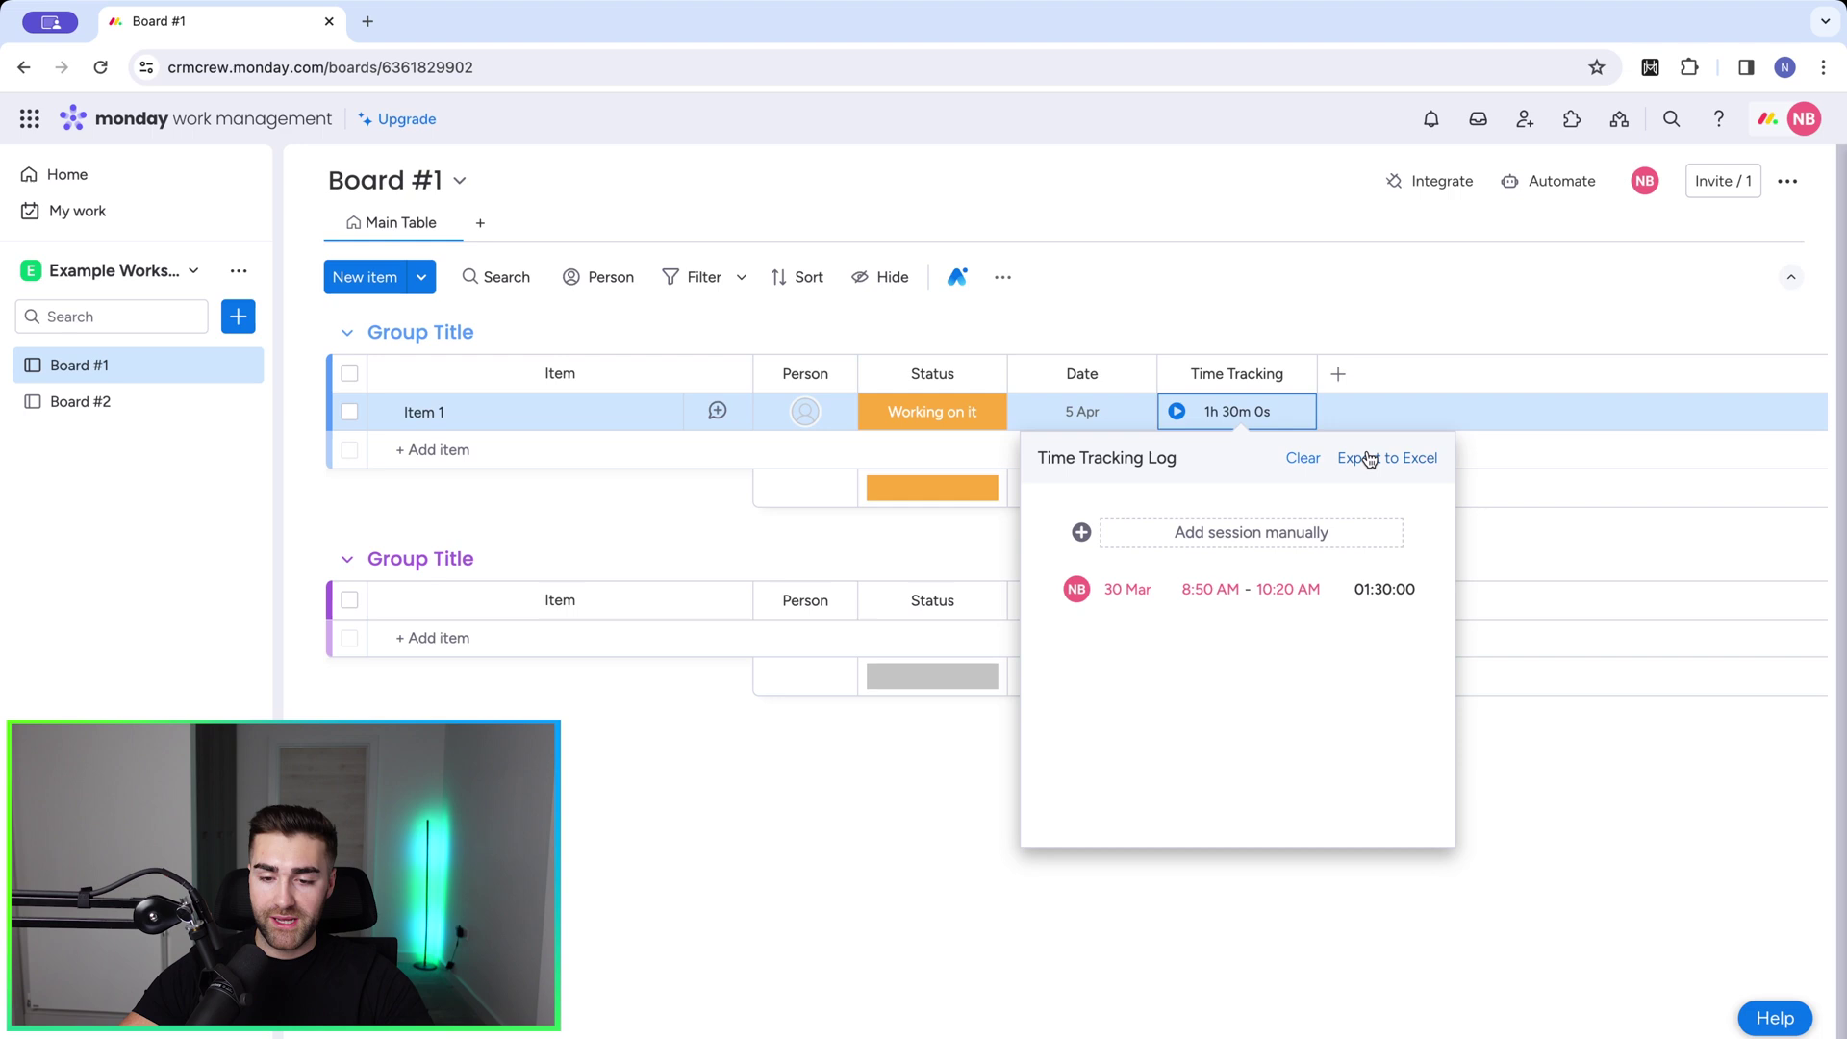
{"action": "left_click", "coordinate": [1322, 266]}
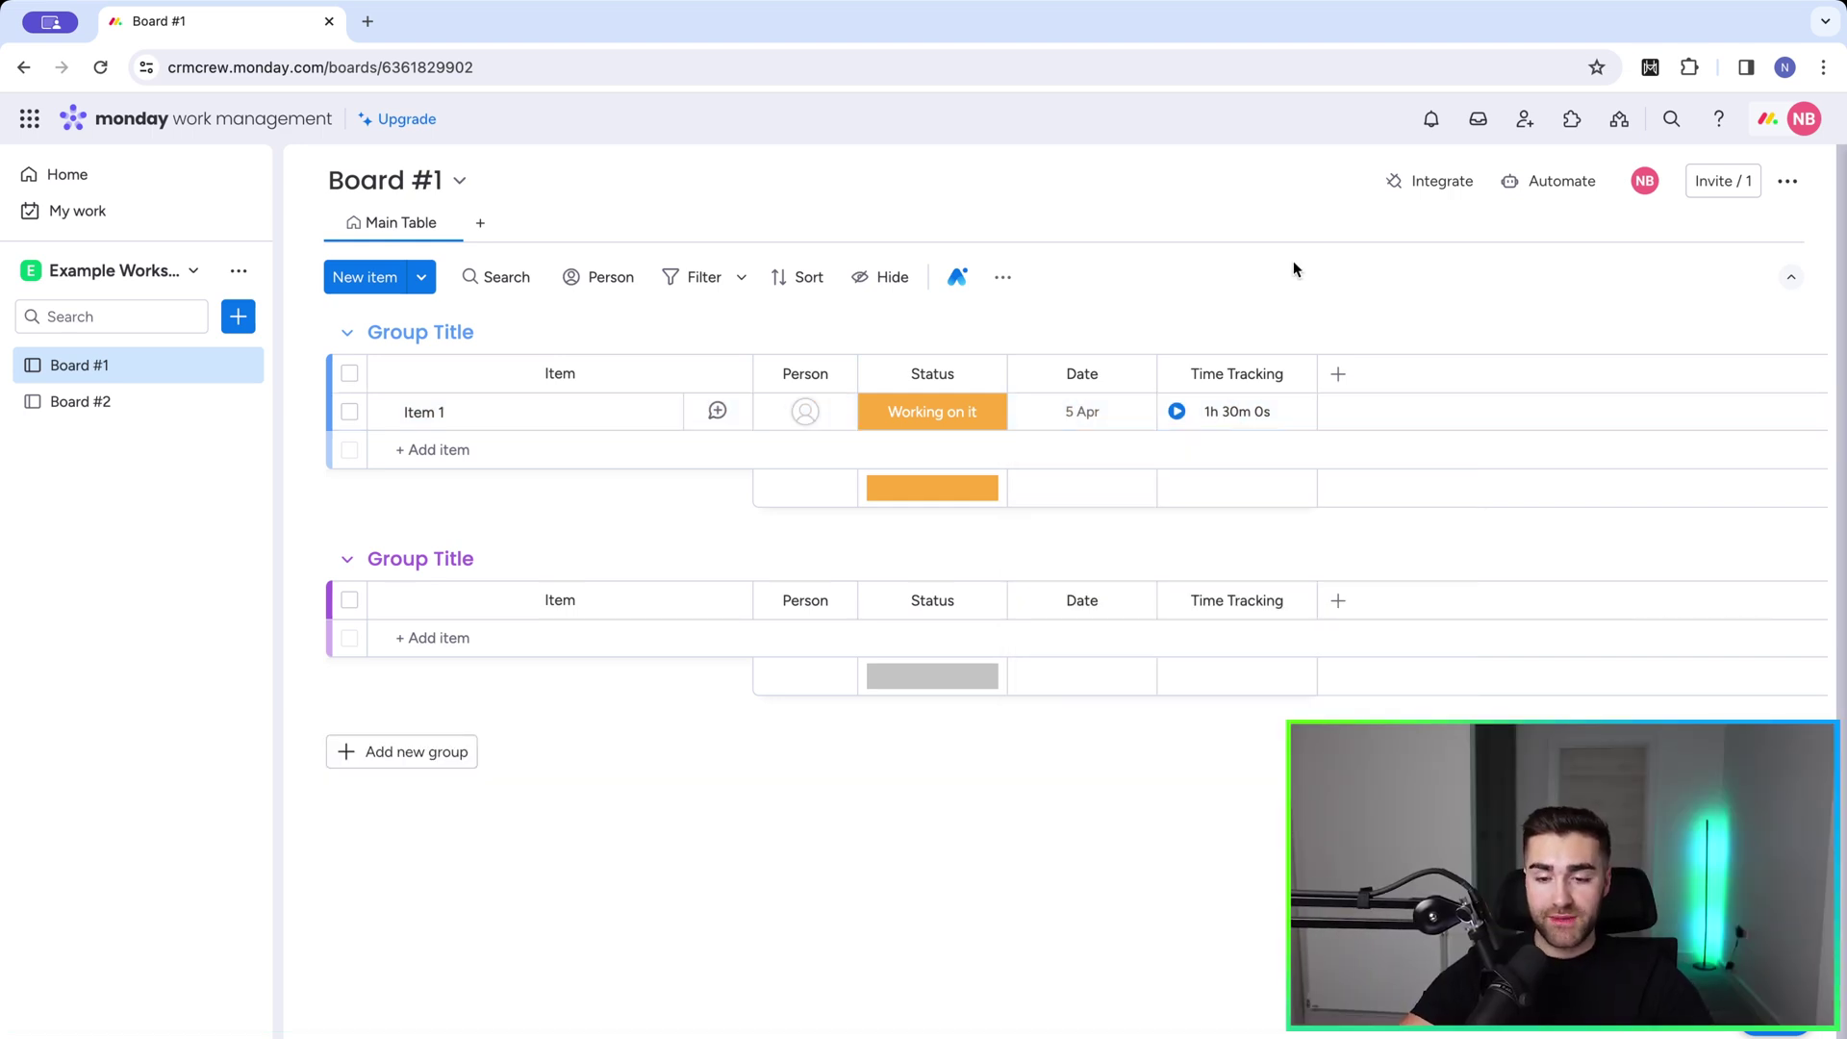
Run Item 1's timer for about 5 seconds and confirm the log totals 1h 30m 5s.
{"action": "left_click", "coordinate": [1177, 412]}
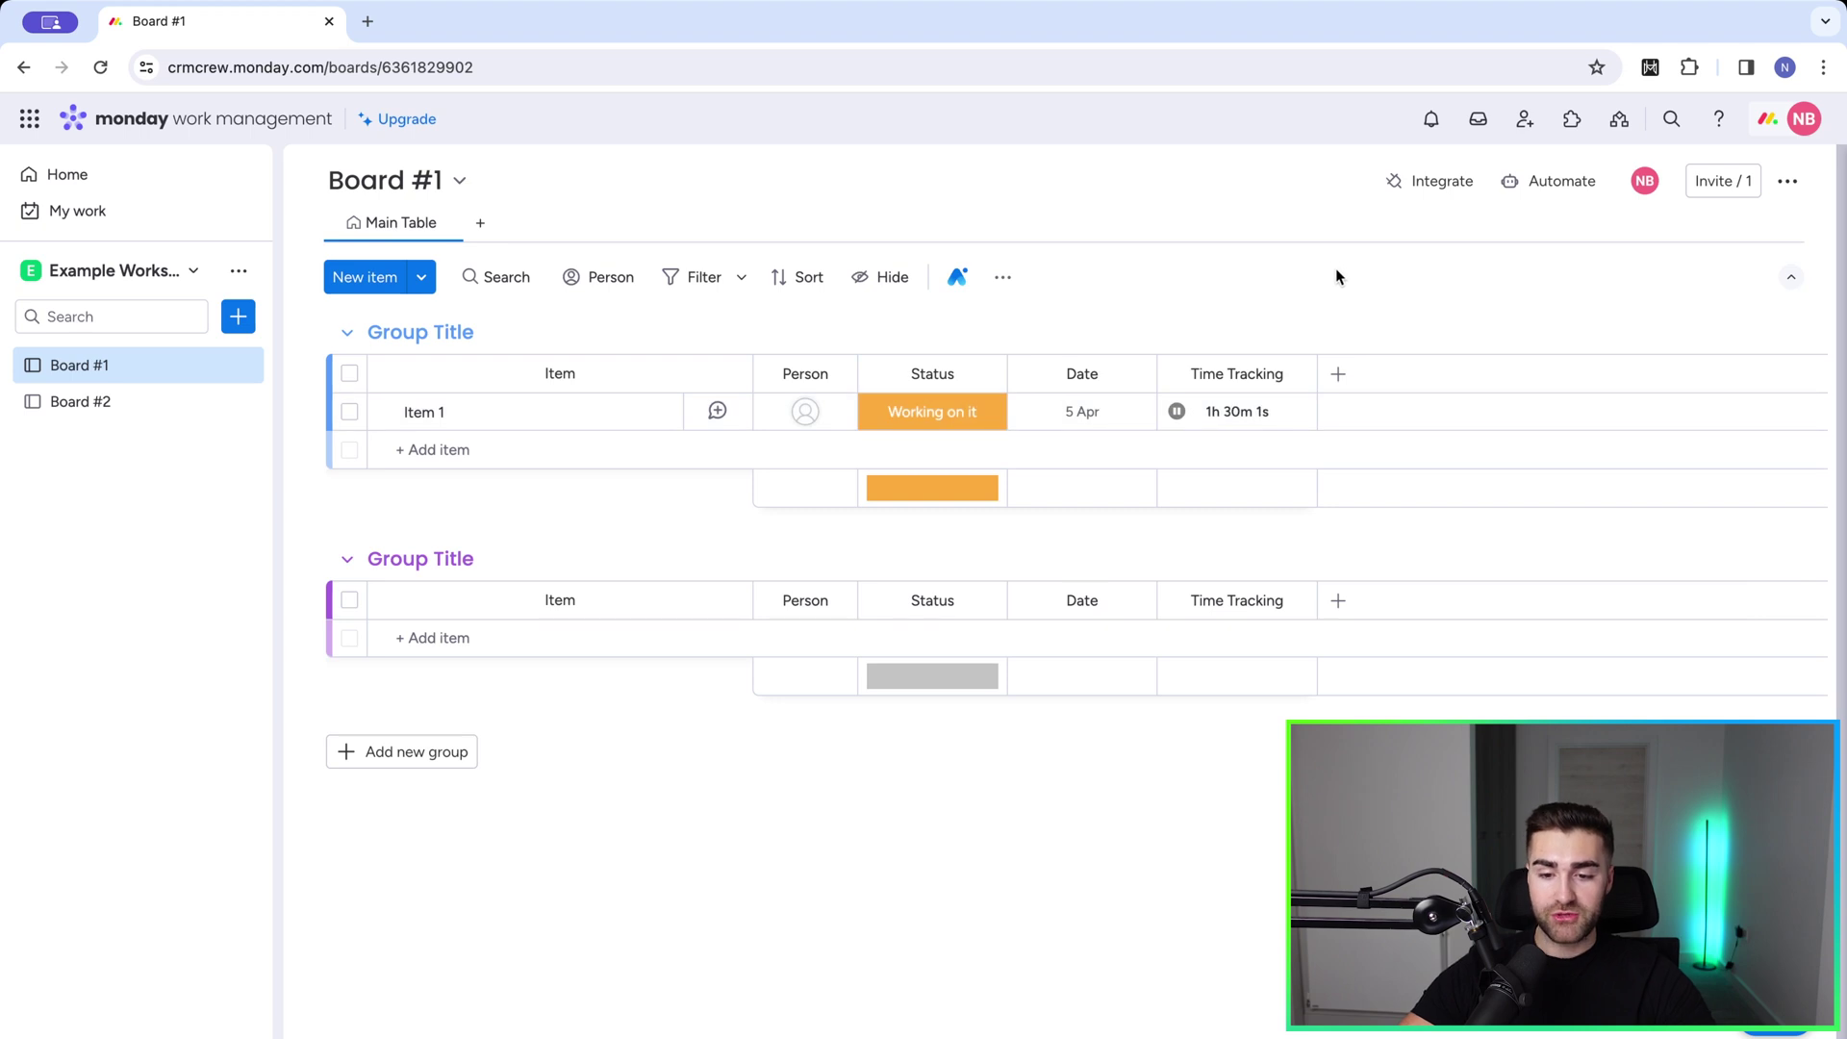
{"action": "left_click", "coordinate": [1178, 412]}
{"action": "left_click", "coordinate": [1249, 412]}
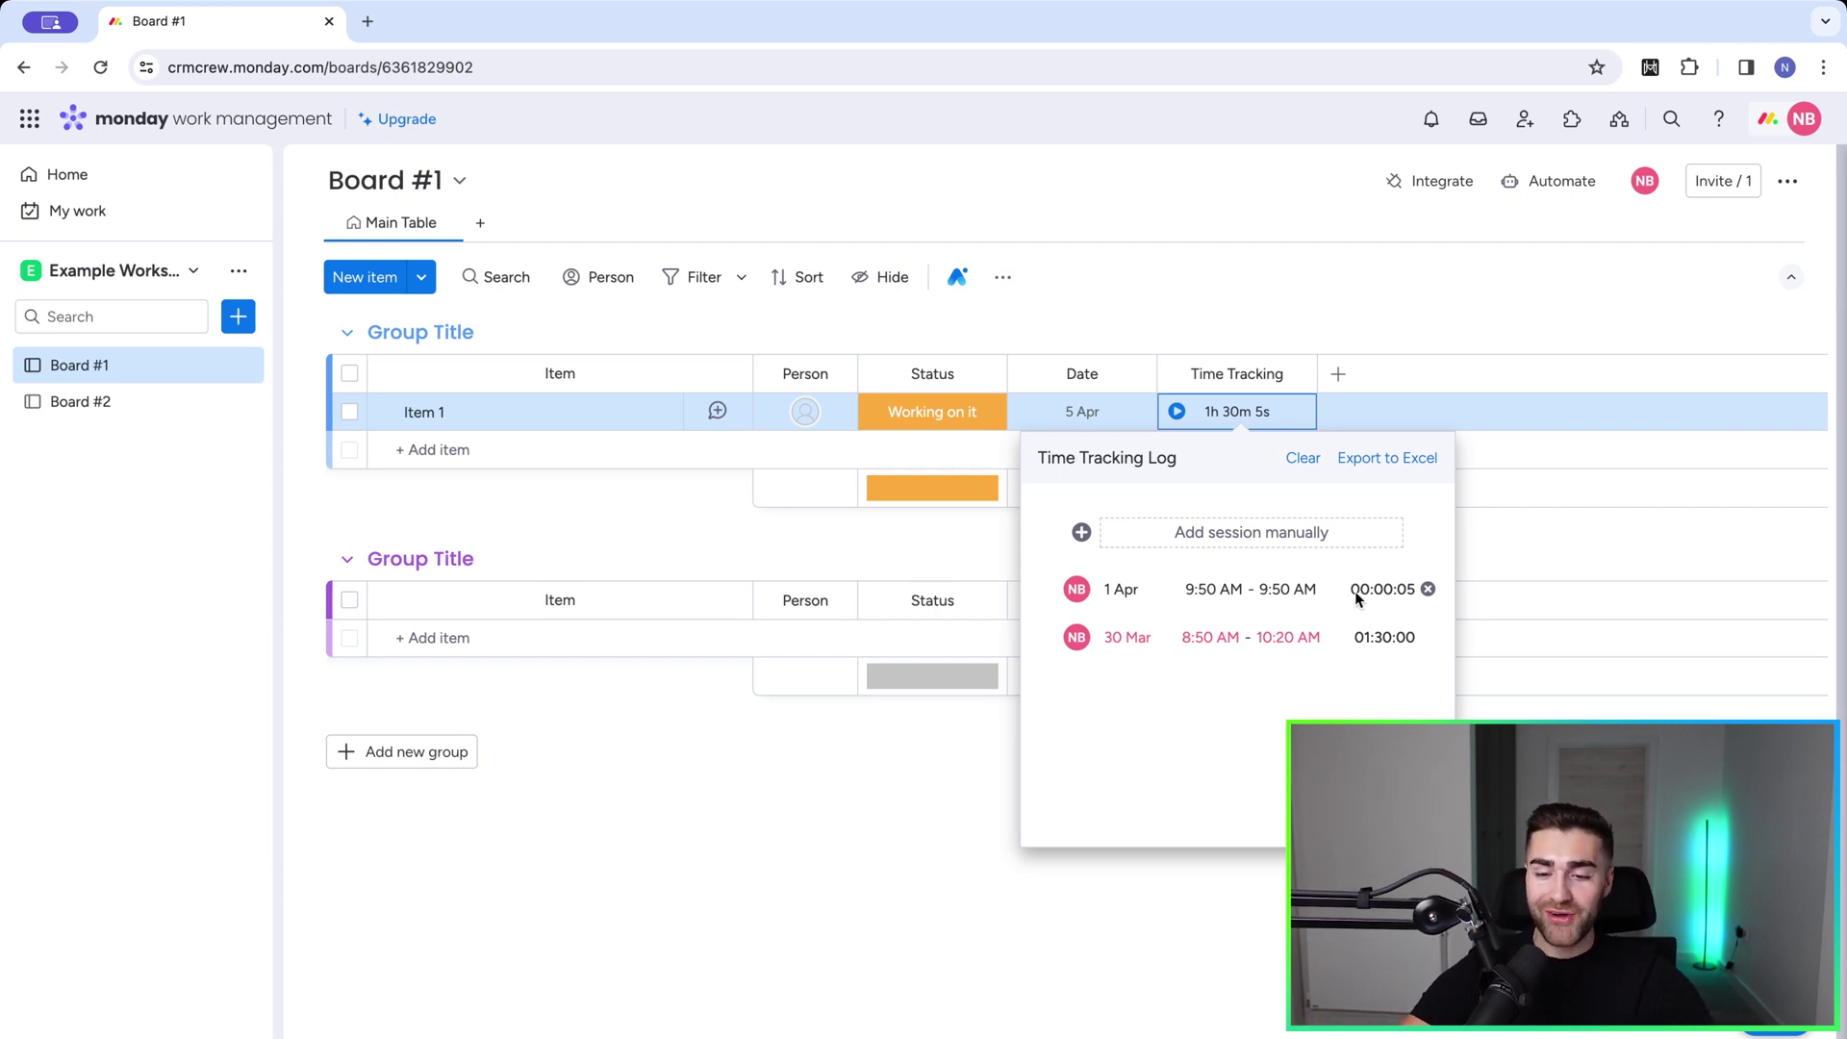
{"action": "left_click", "coordinate": [1200, 281]}
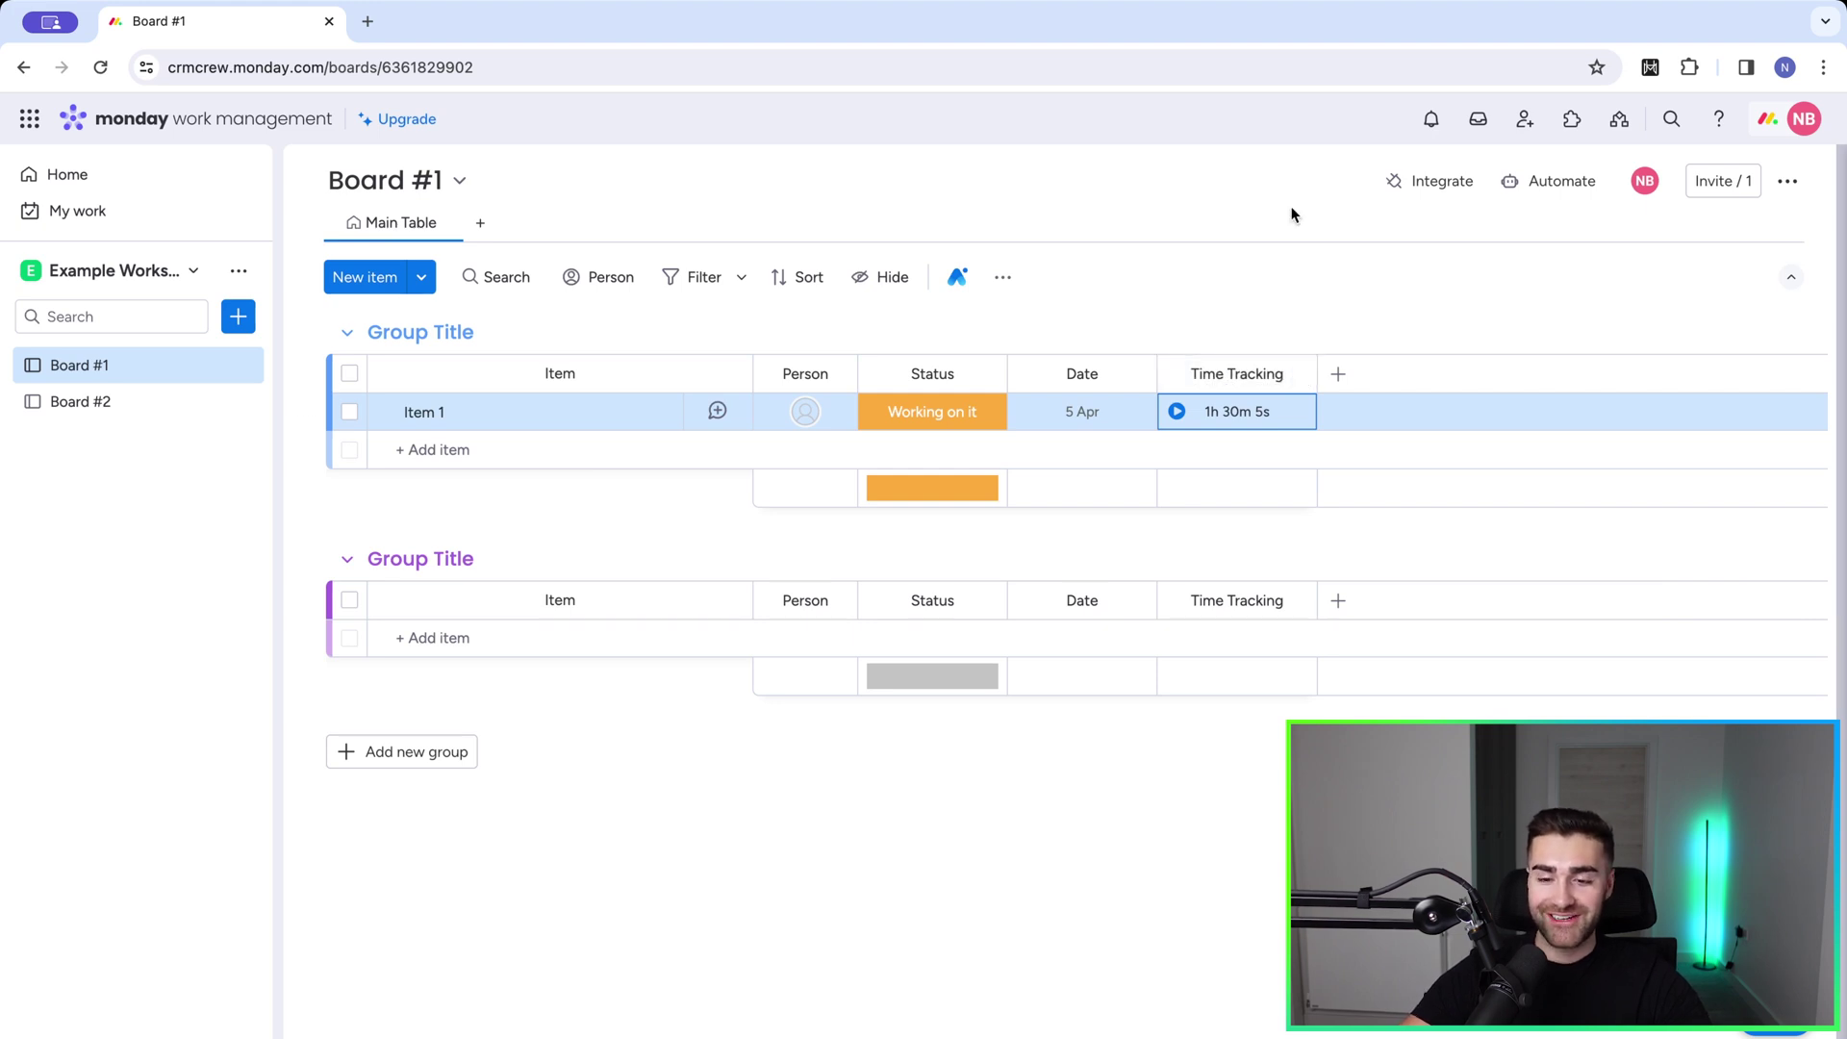
{"action": "left_click", "coordinate": [1296, 374]}
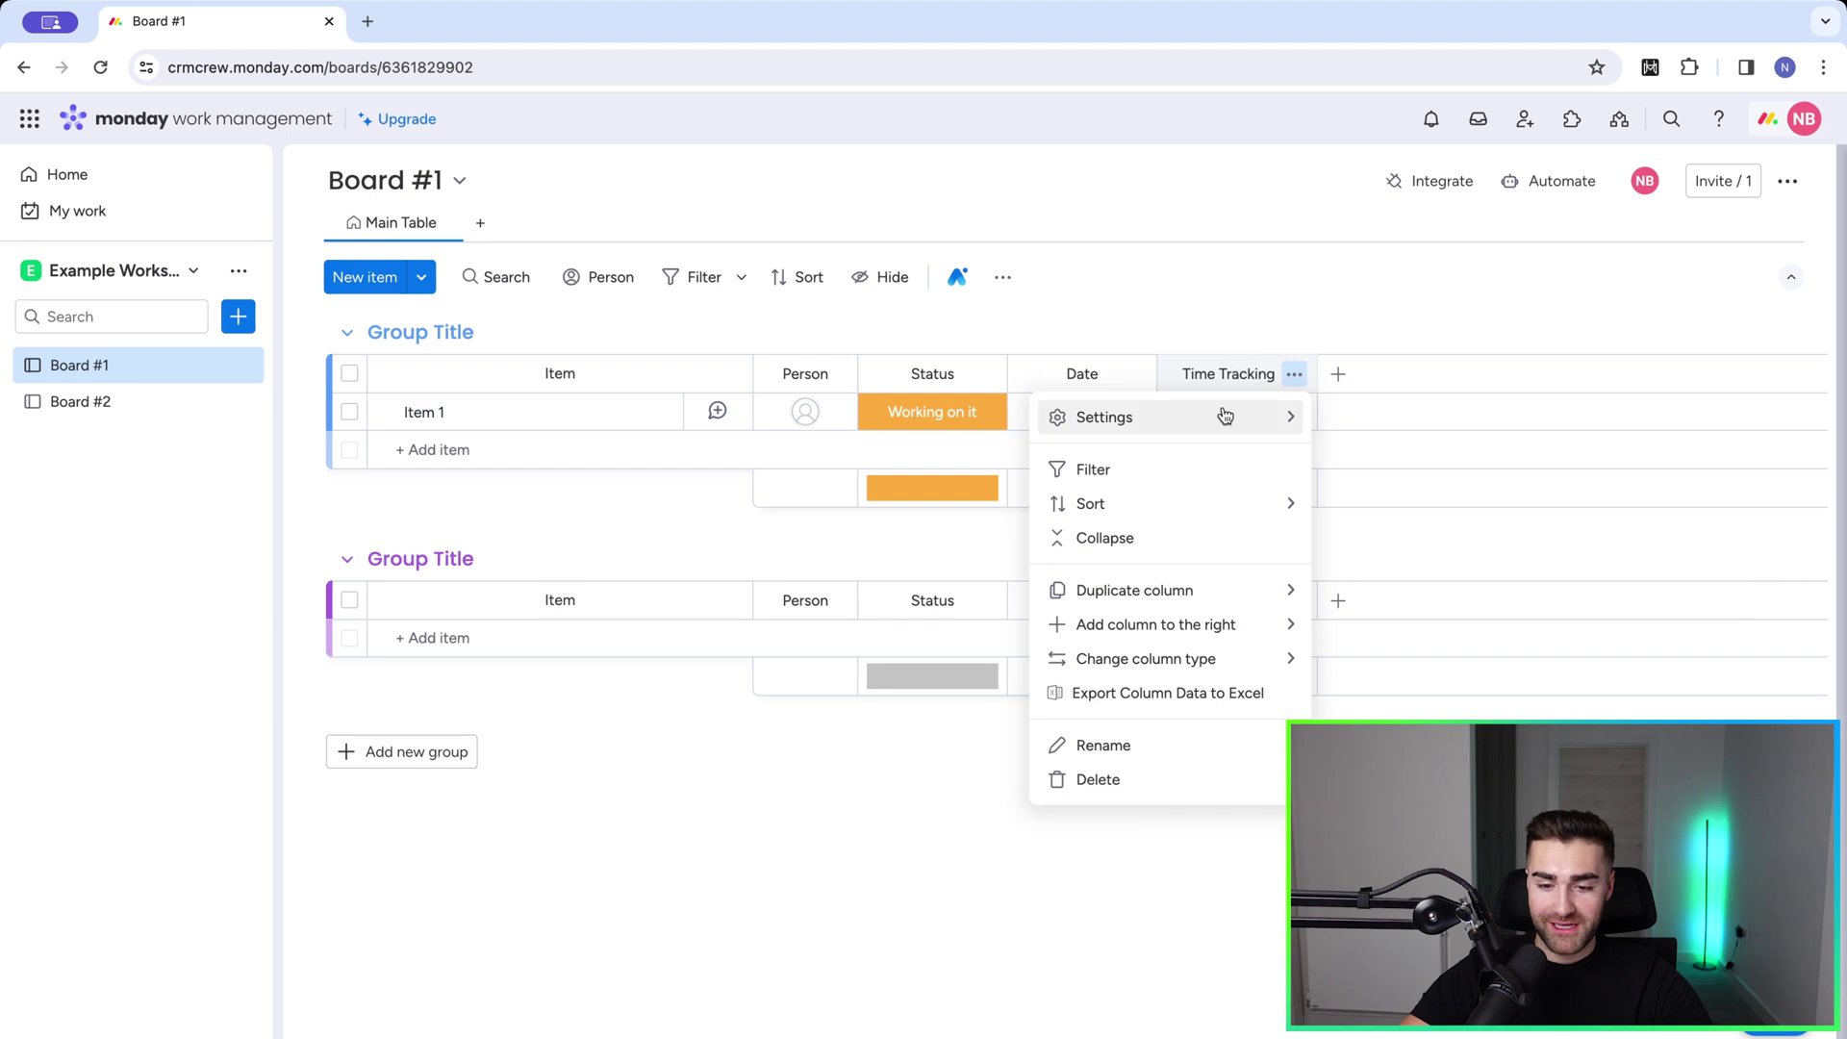
{"action": "mouse_move", "coordinate": [1211, 416]}
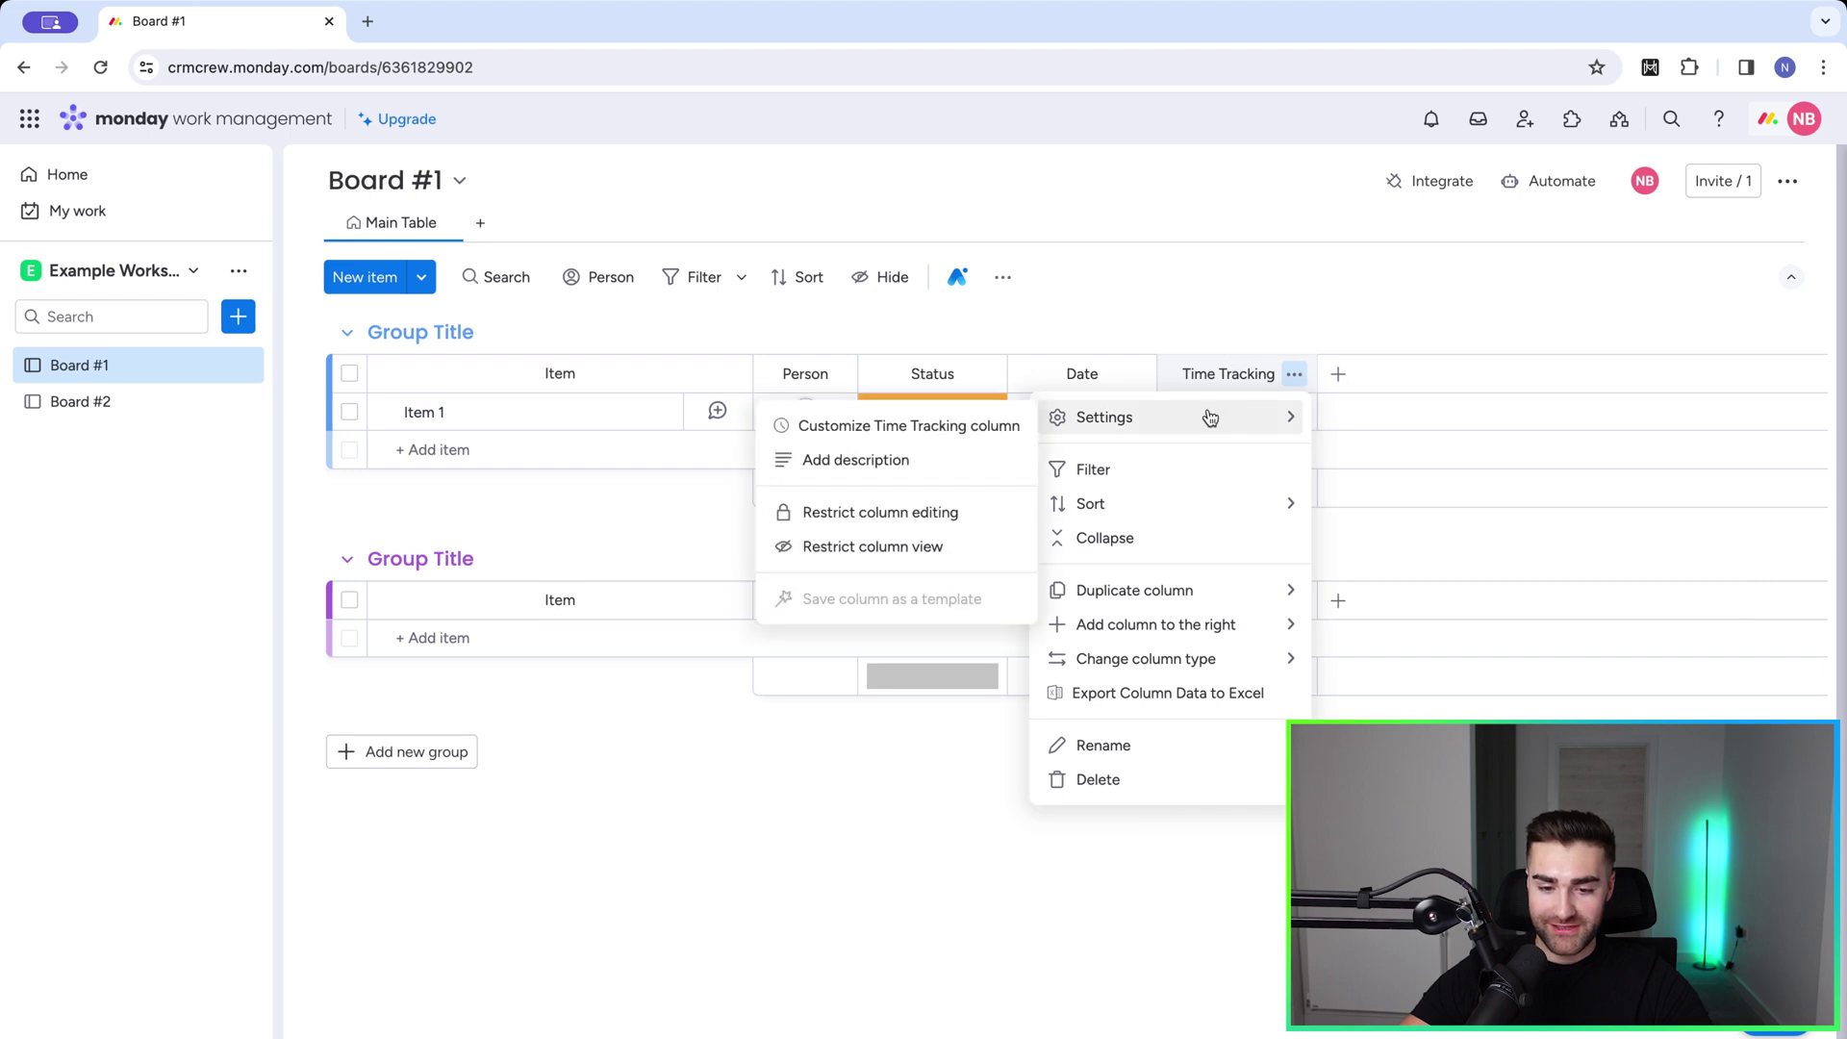
{"action": "left_click", "coordinate": [889, 430]}
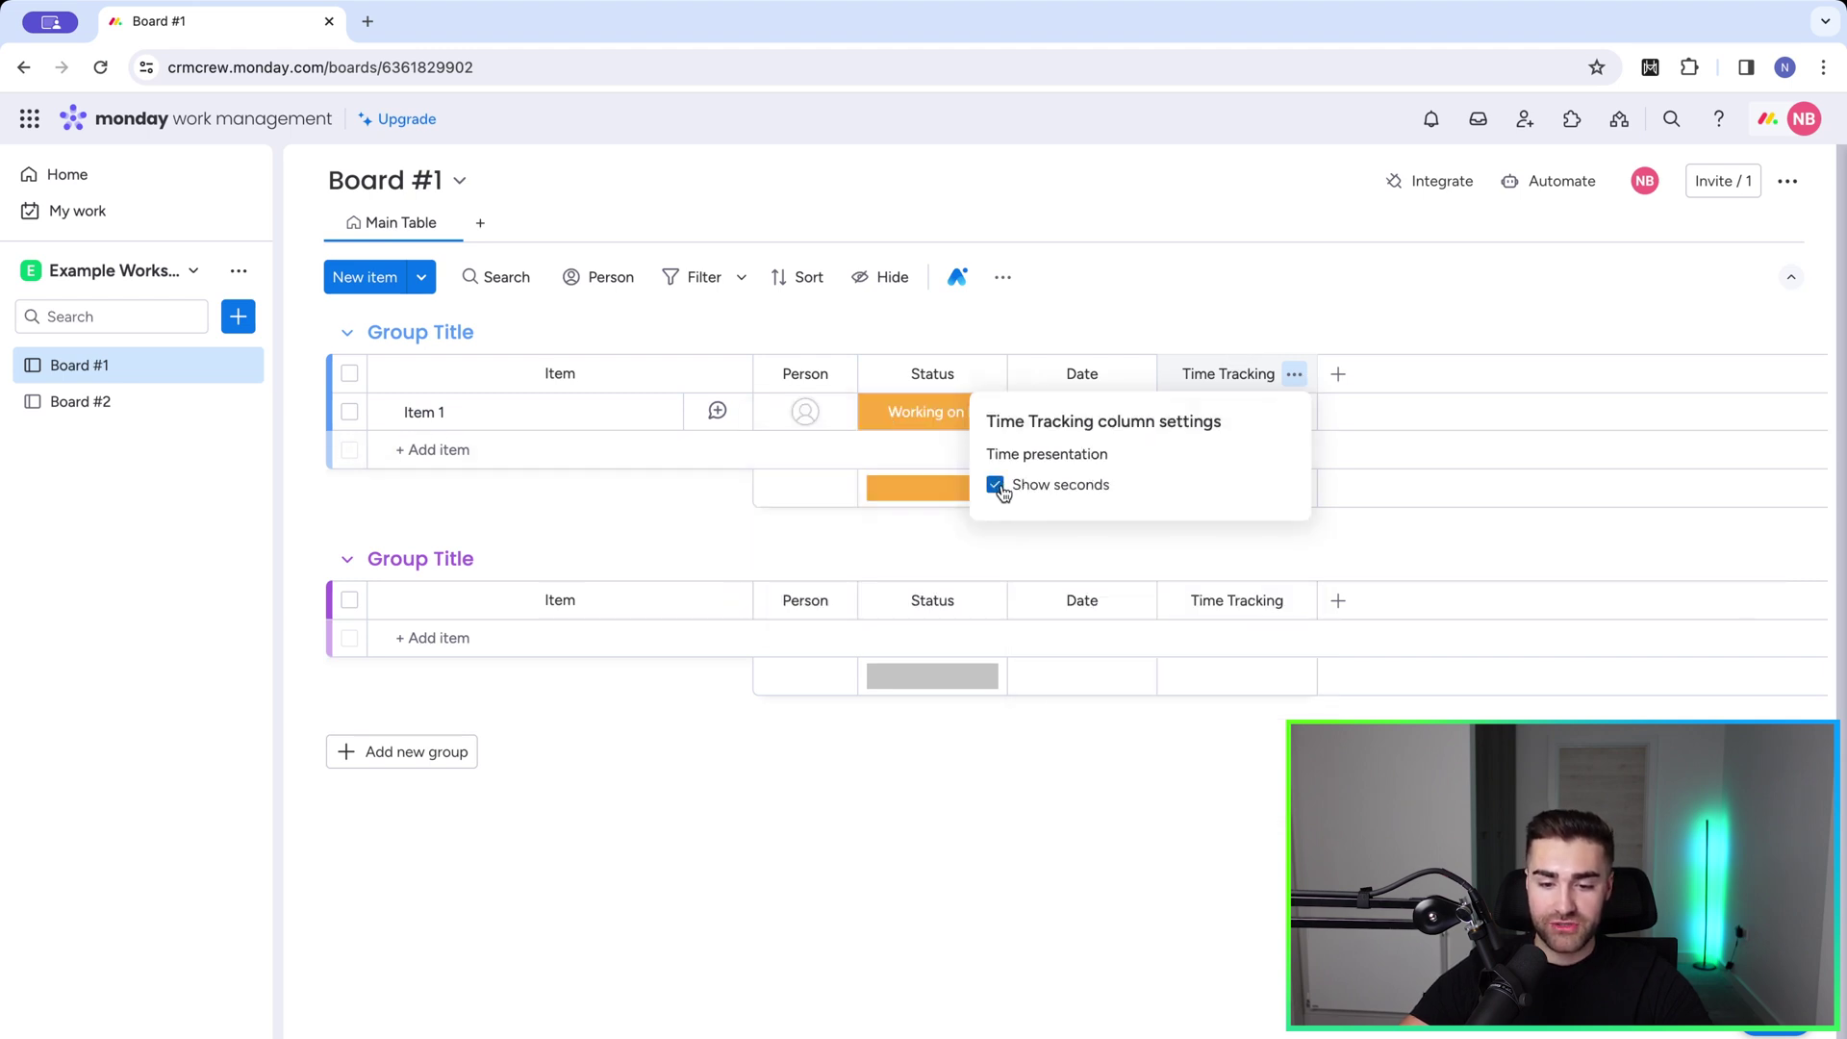
{"action": "left_click", "coordinate": [1238, 304]}
{"action": "left_click", "coordinate": [1254, 420]}
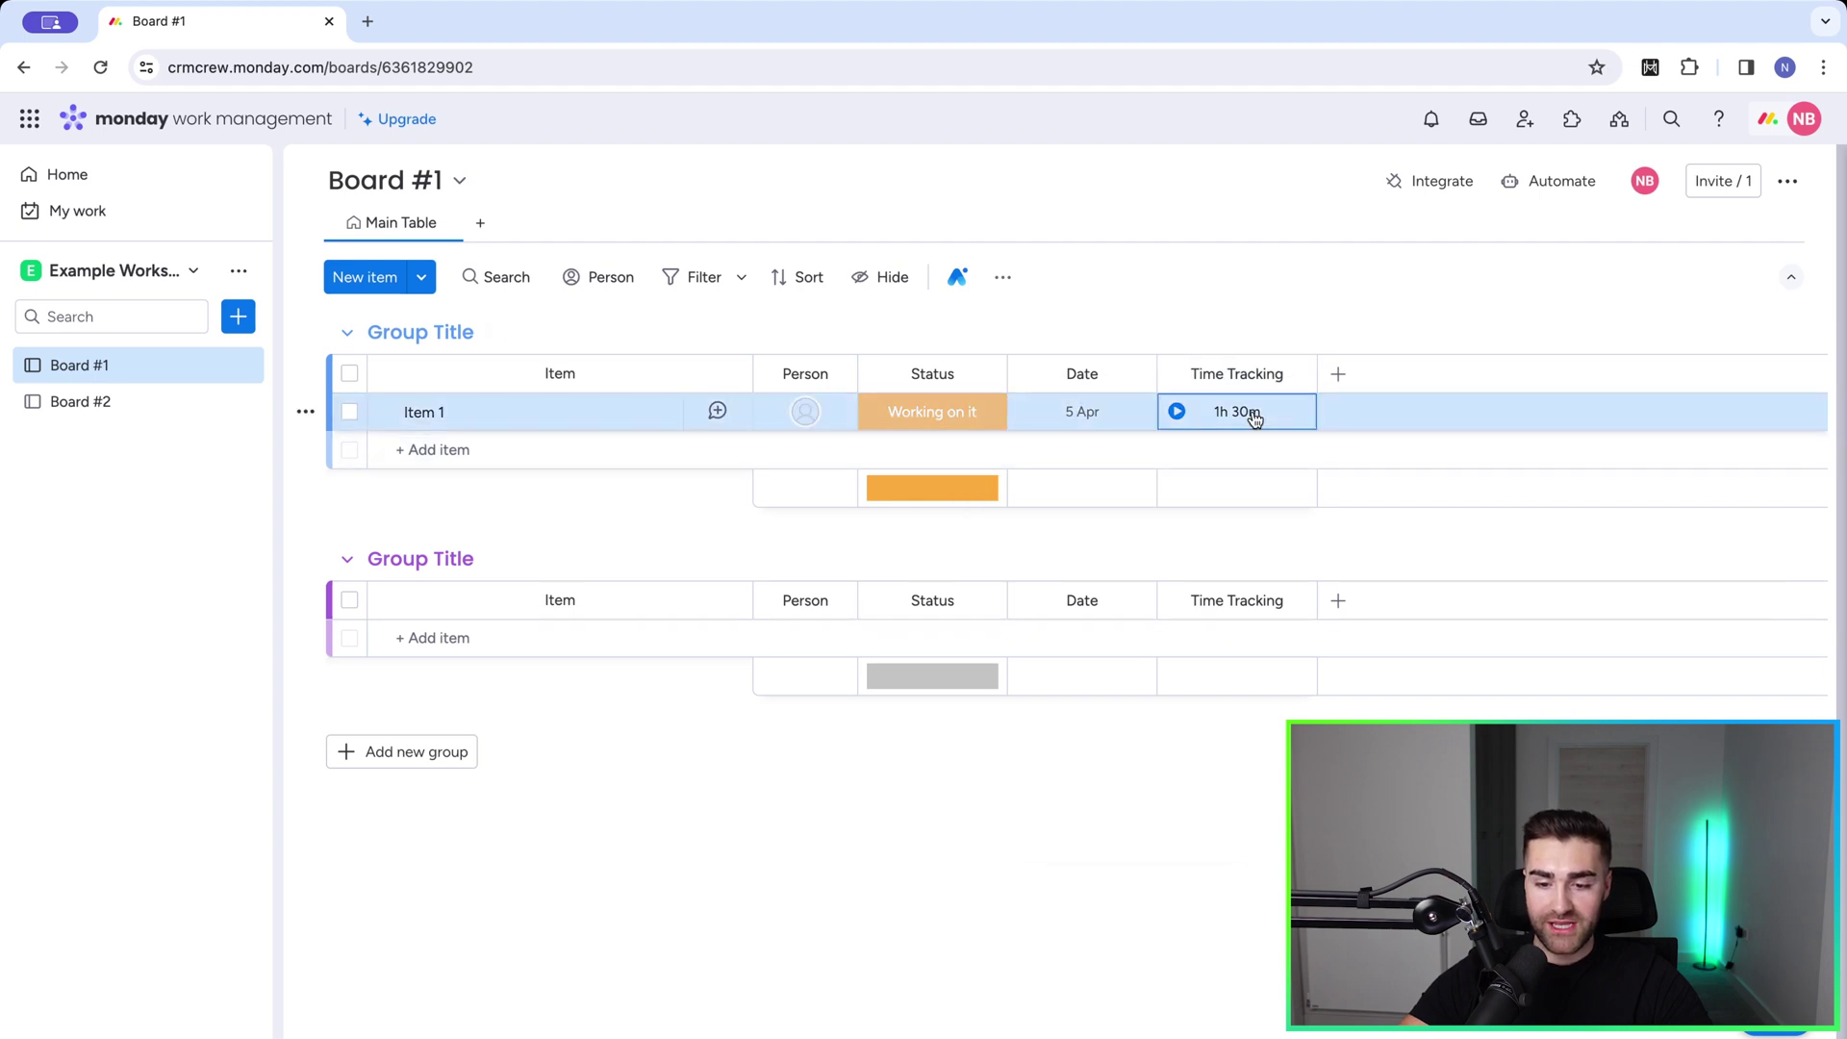
{"action": "left_click", "coordinate": [1303, 419]}
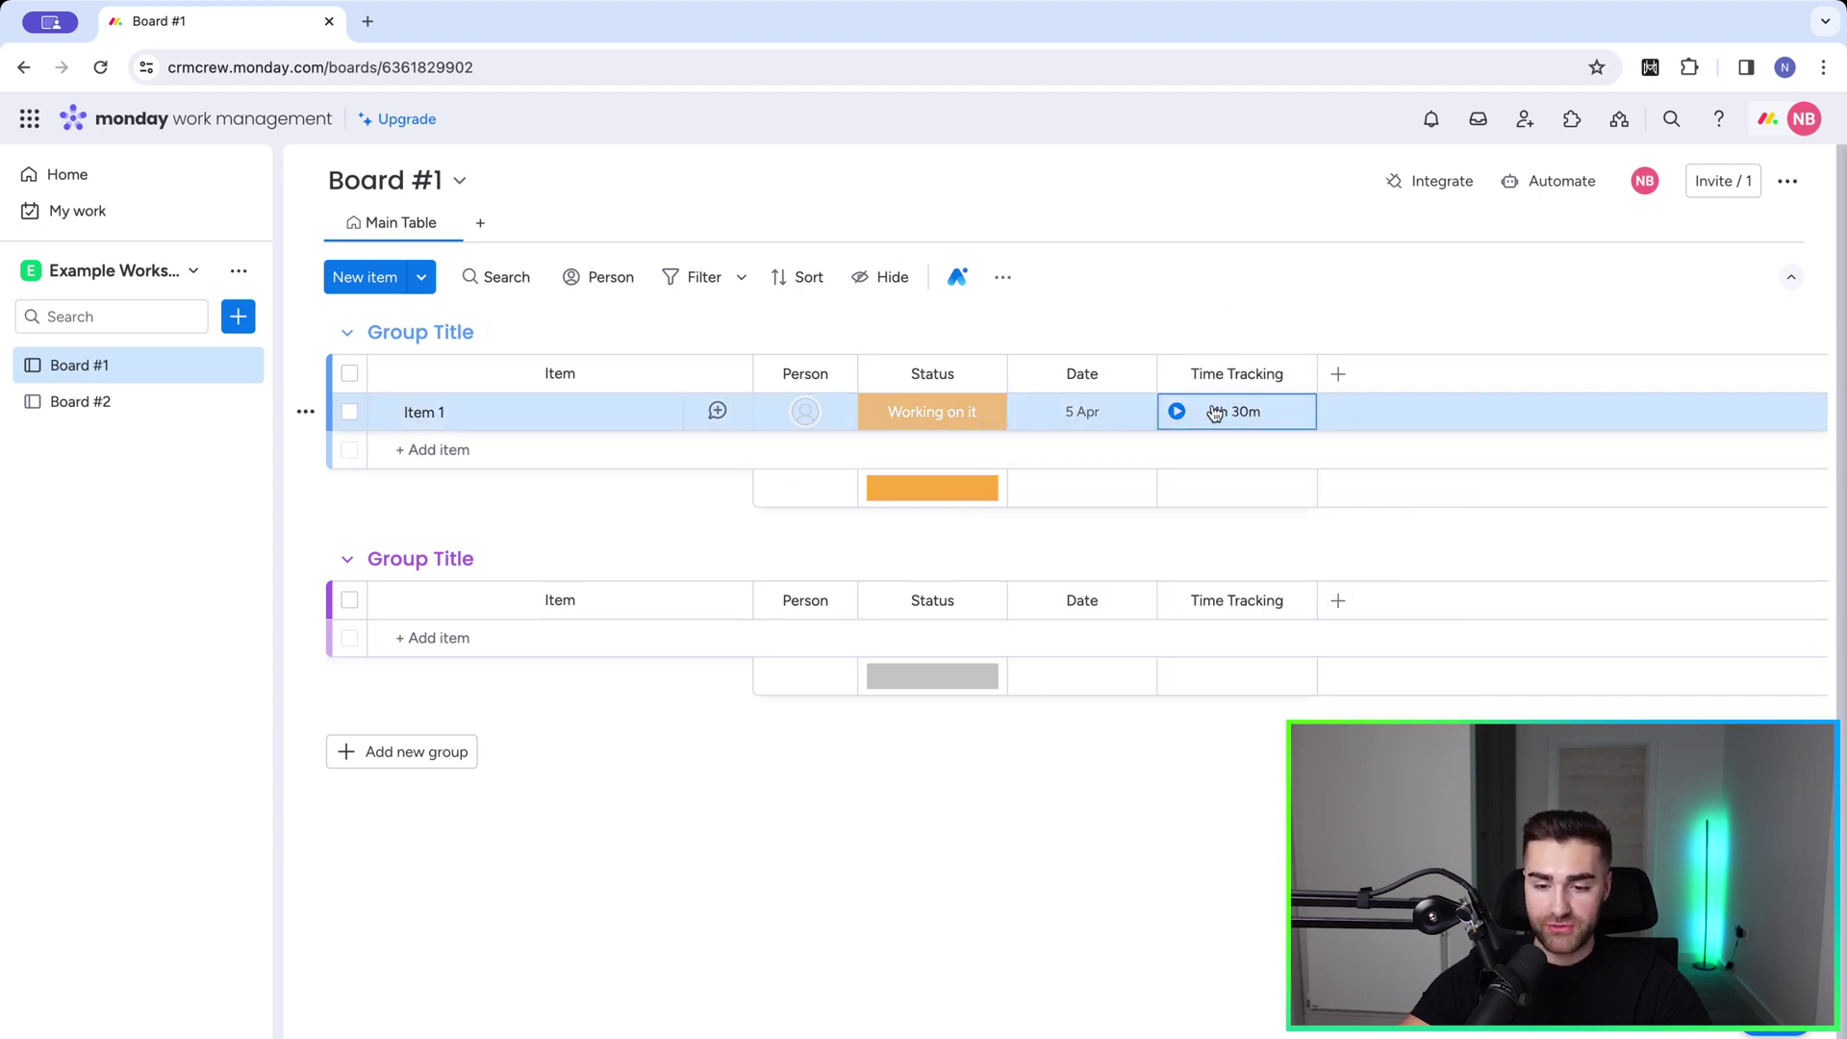
{"action": "left_click", "coordinate": [1295, 376]}
{"action": "mouse_move", "coordinate": [1191, 433]}
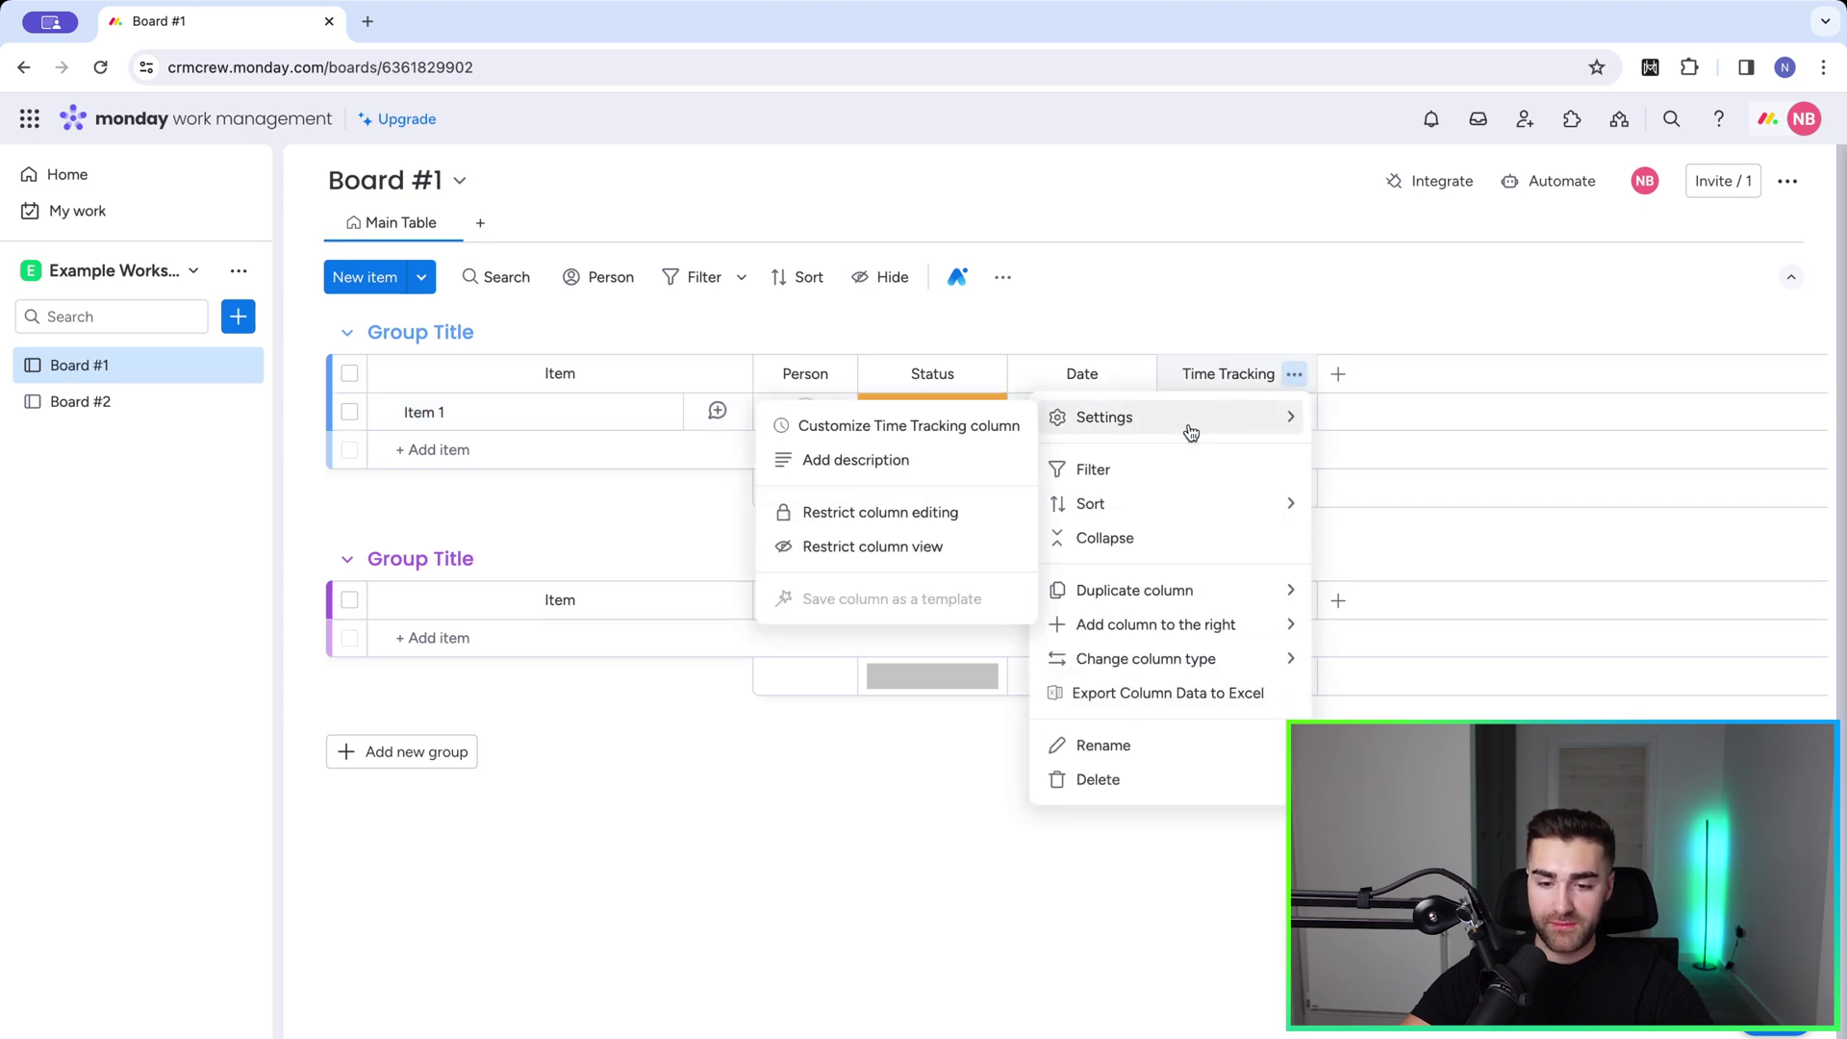
{"action": "left_click", "coordinate": [953, 420]}
{"action": "left_click", "coordinate": [1051, 486]}
{"action": "left_click", "coordinate": [1218, 330]}
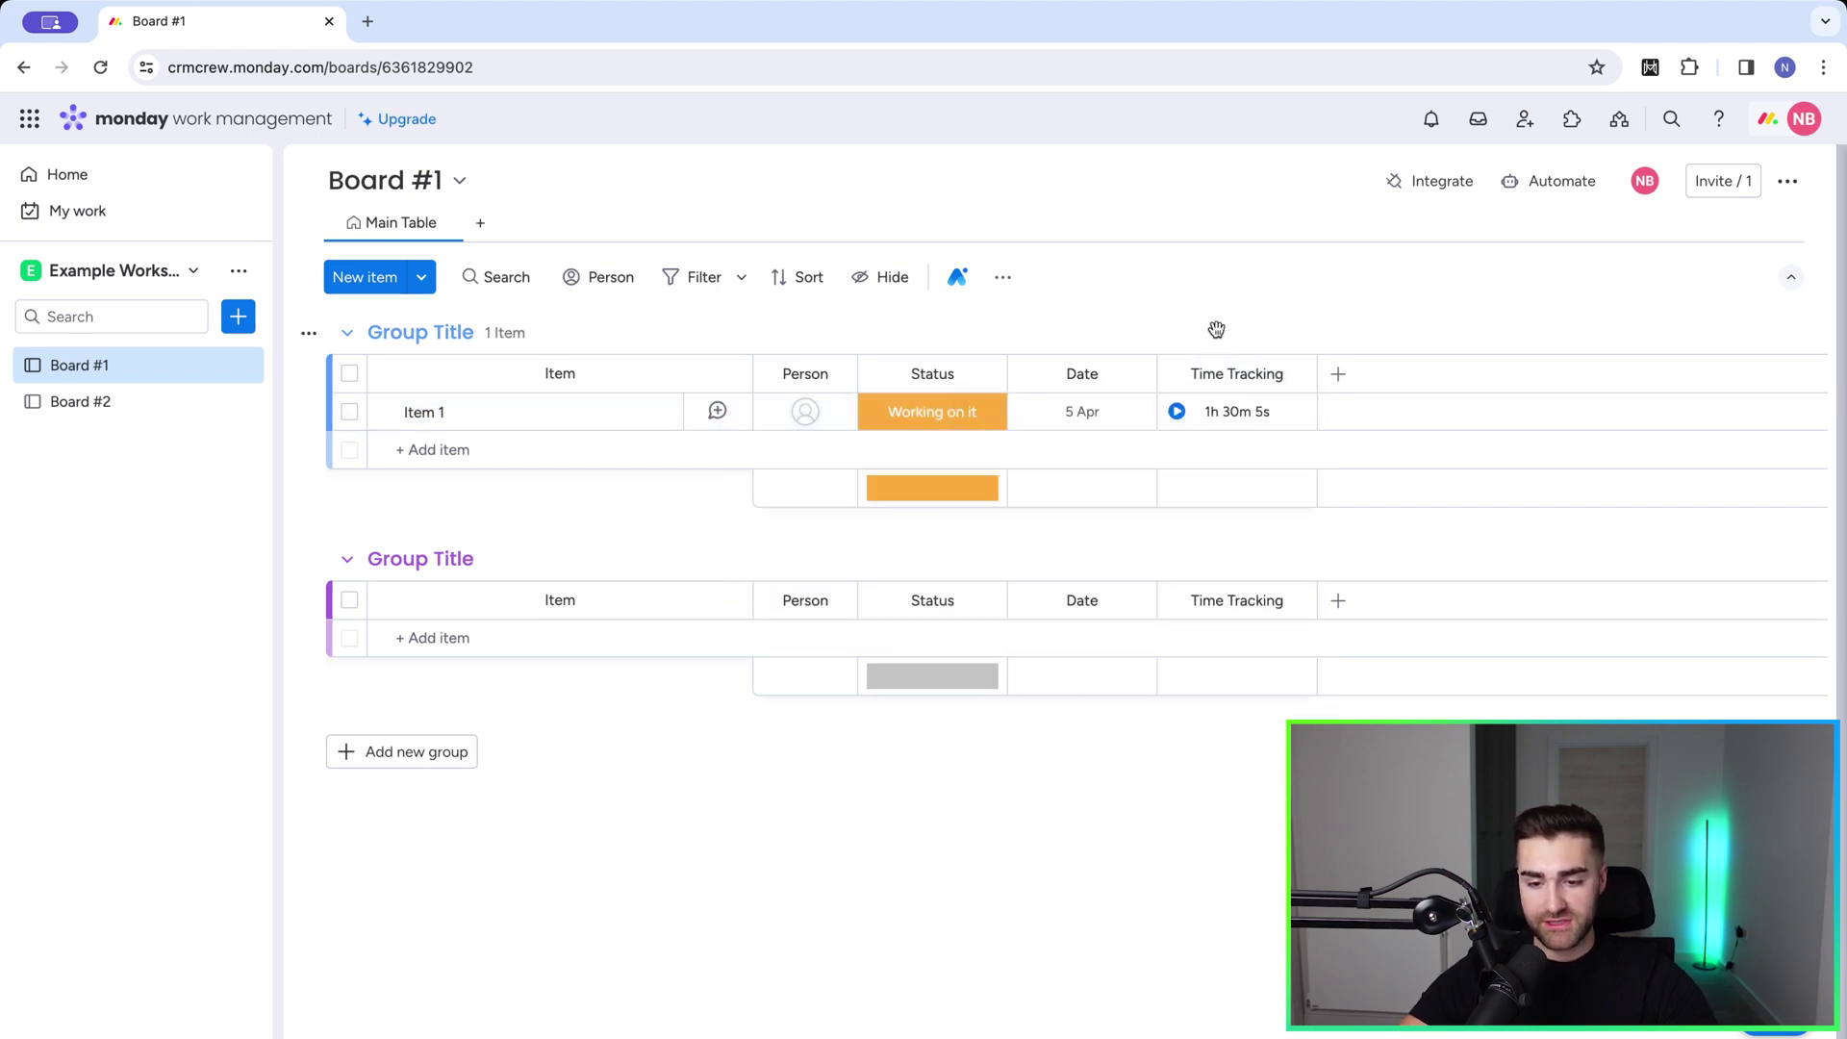
{"action": "left_click", "coordinate": [1270, 426]}
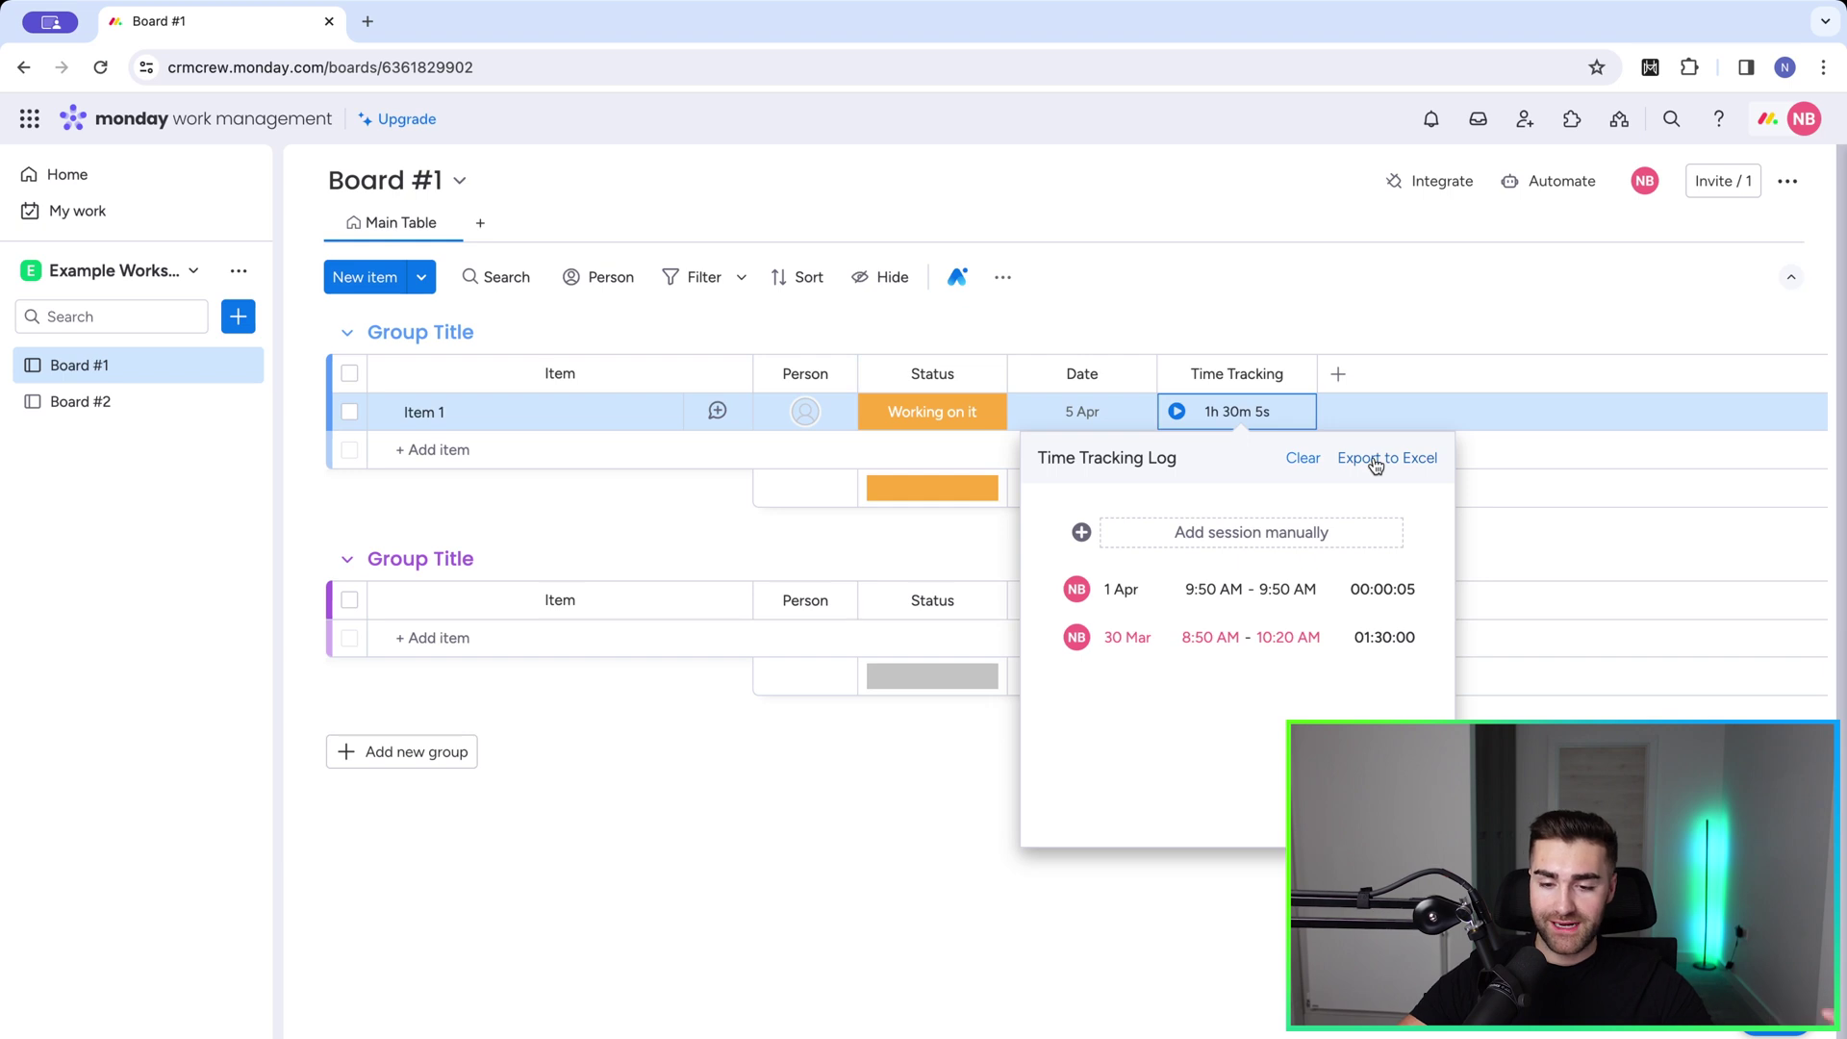
{"action": "left_click", "coordinate": [1296, 287]}
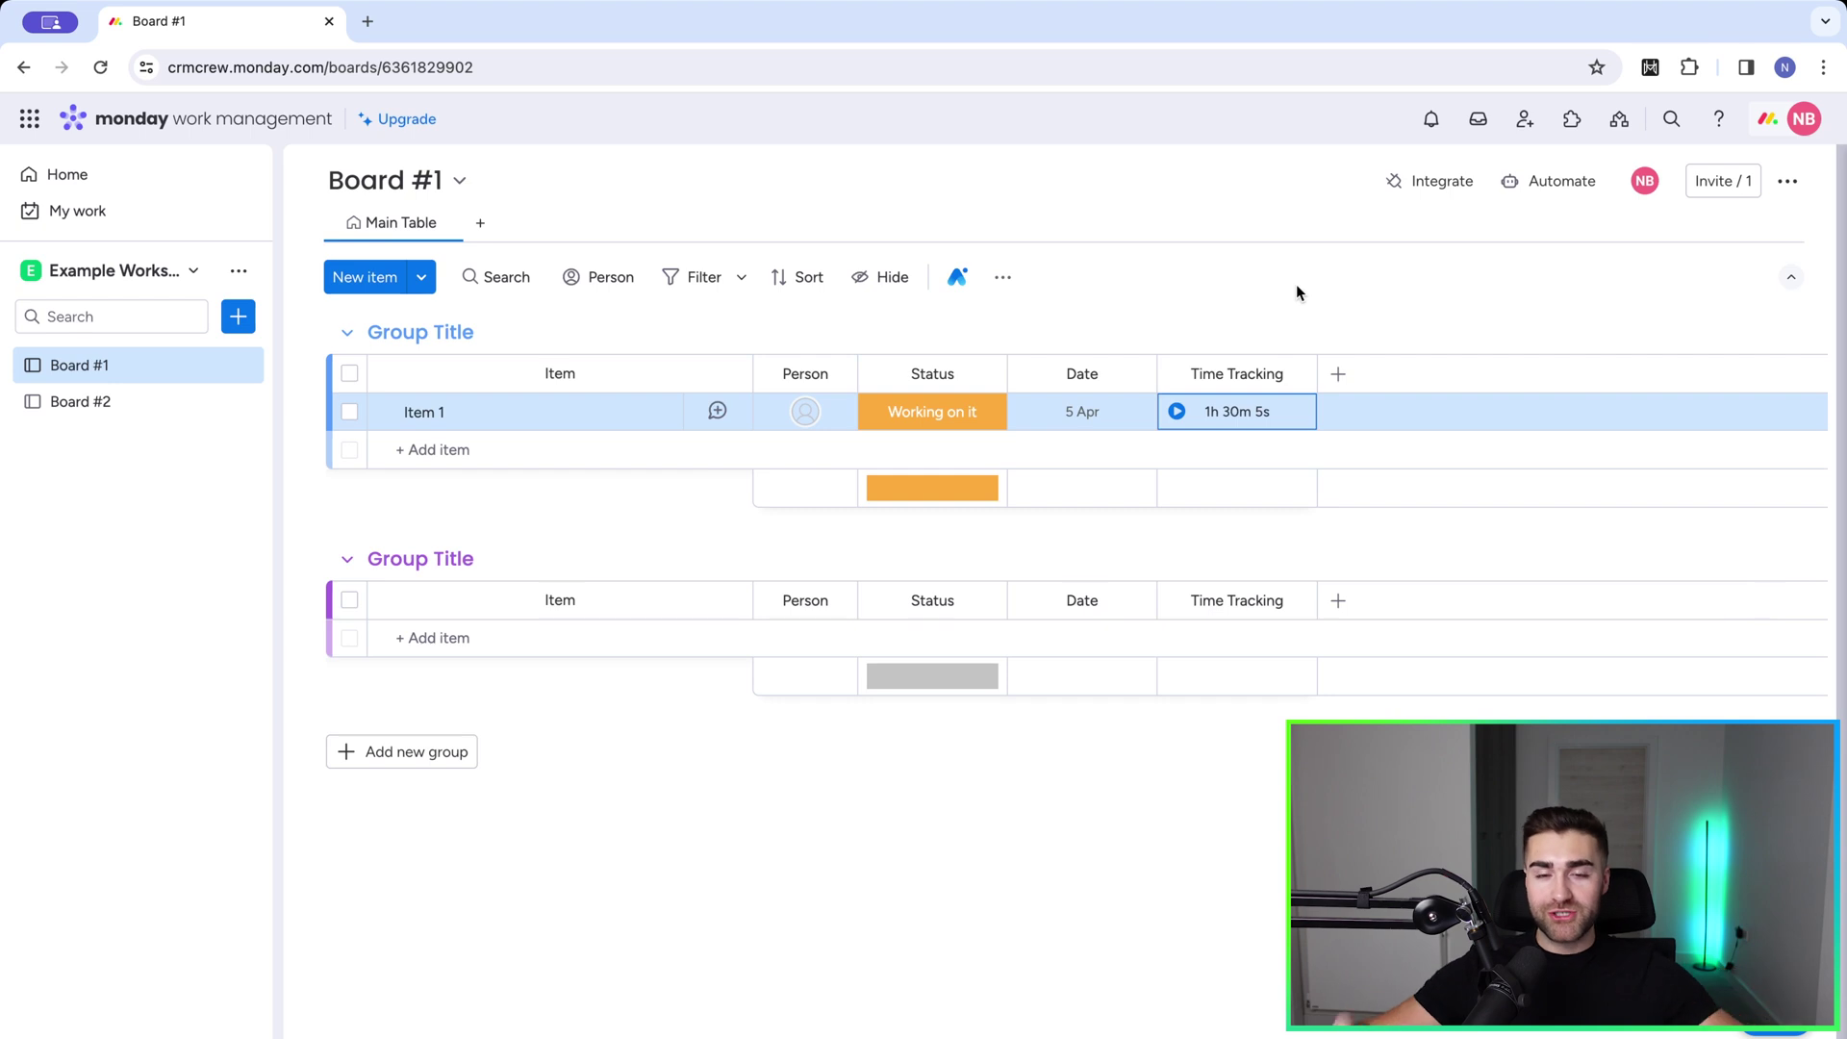
{"action": "left_click", "coordinate": [1260, 269]}
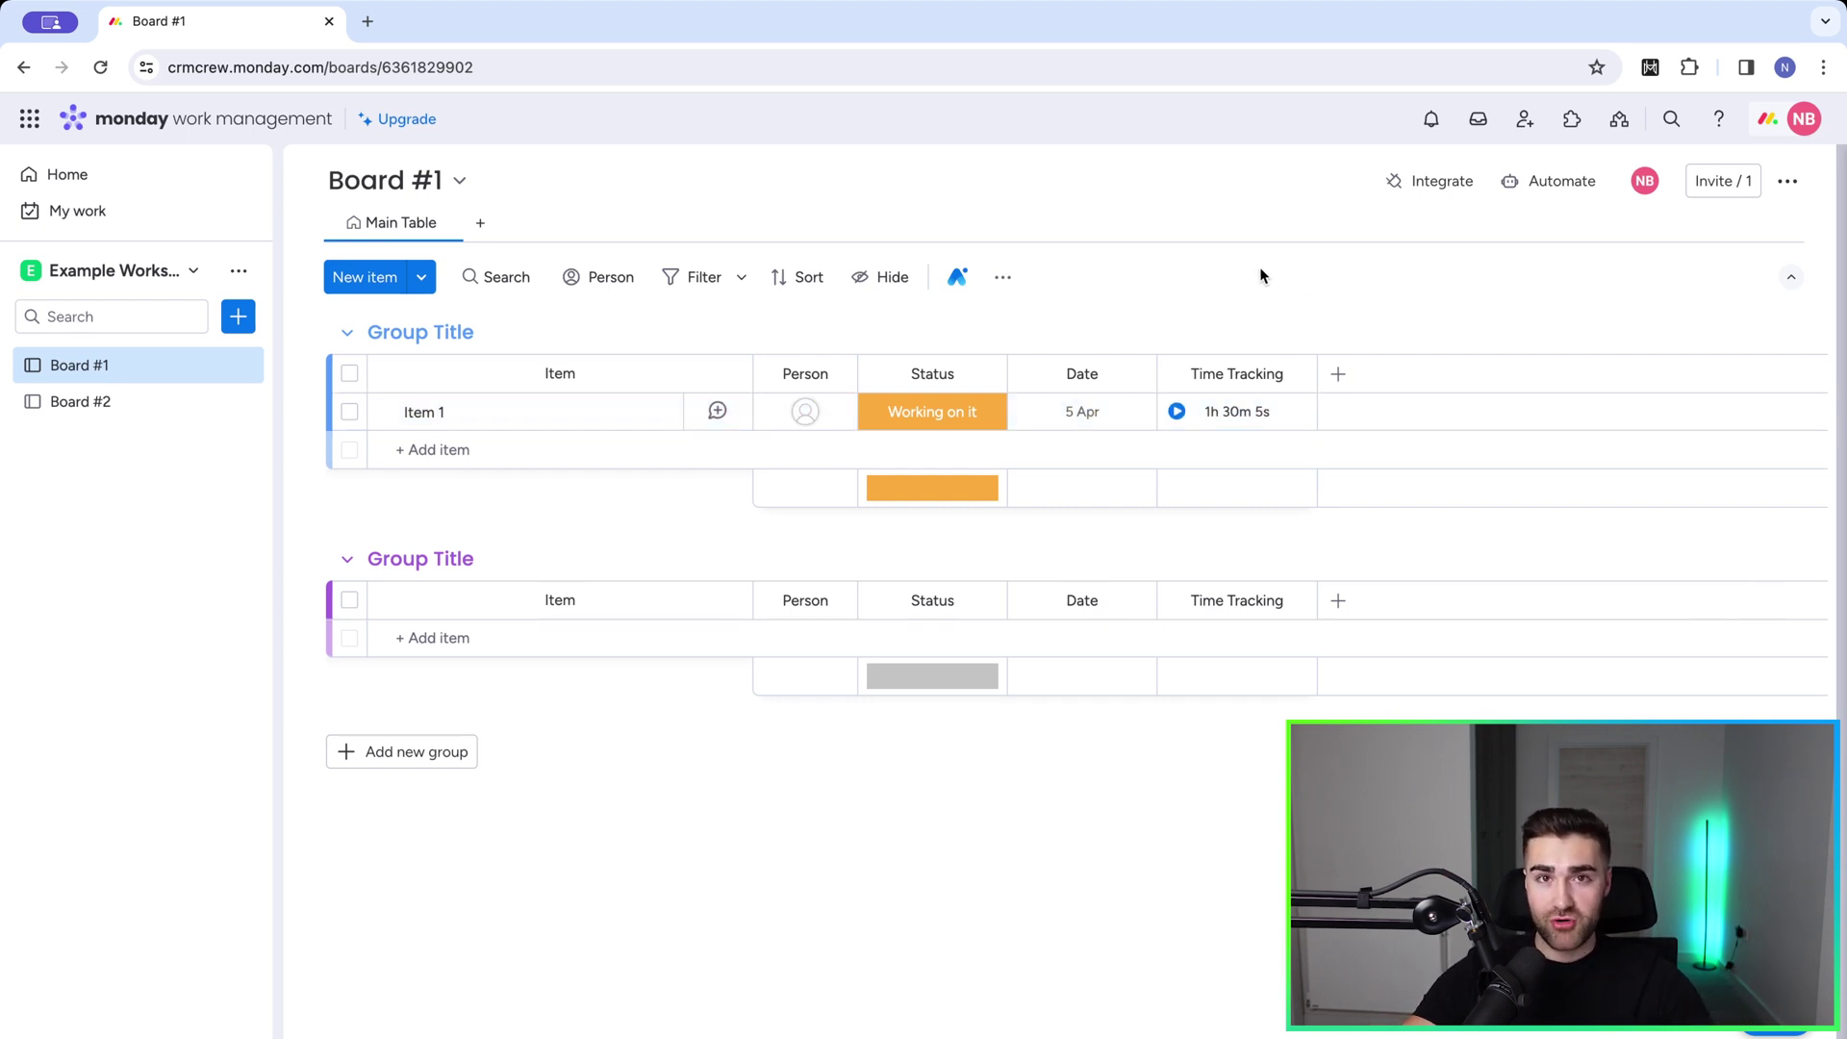
{"action": "left_click", "coordinate": [902, 423]}
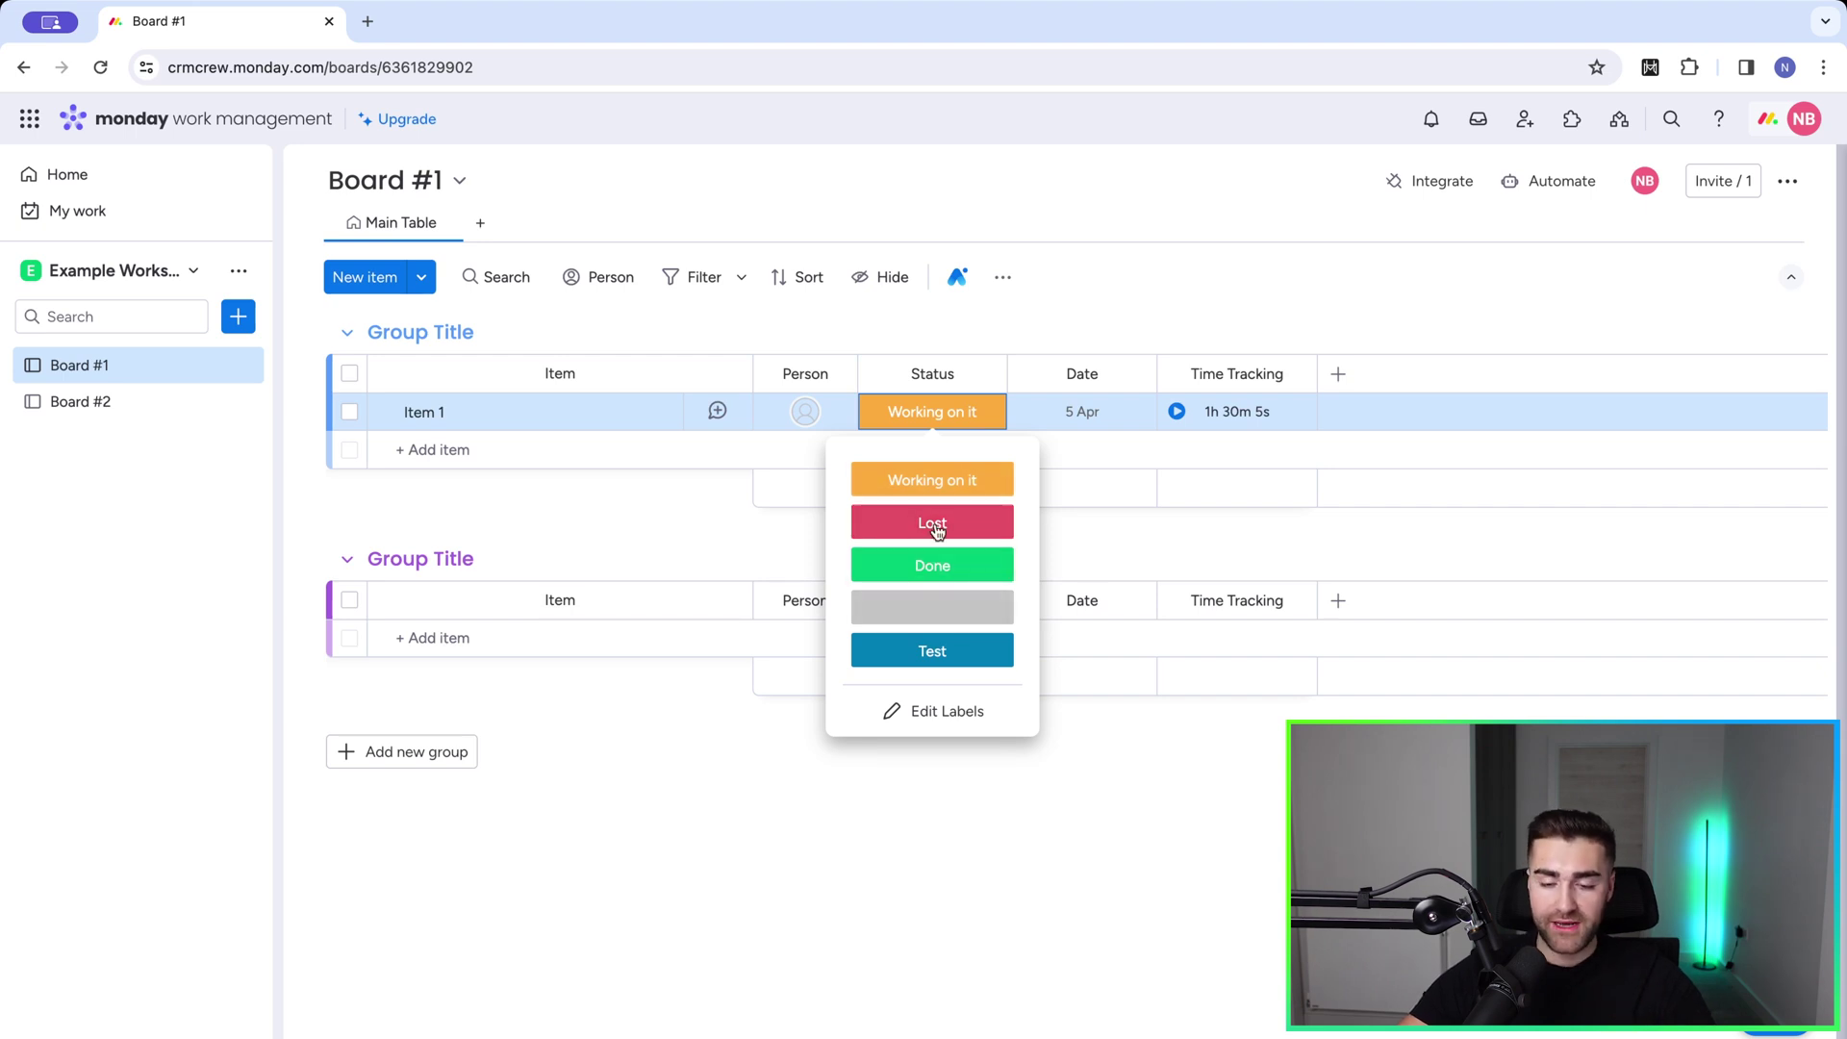
{"action": "left_click", "coordinate": [1214, 256]}
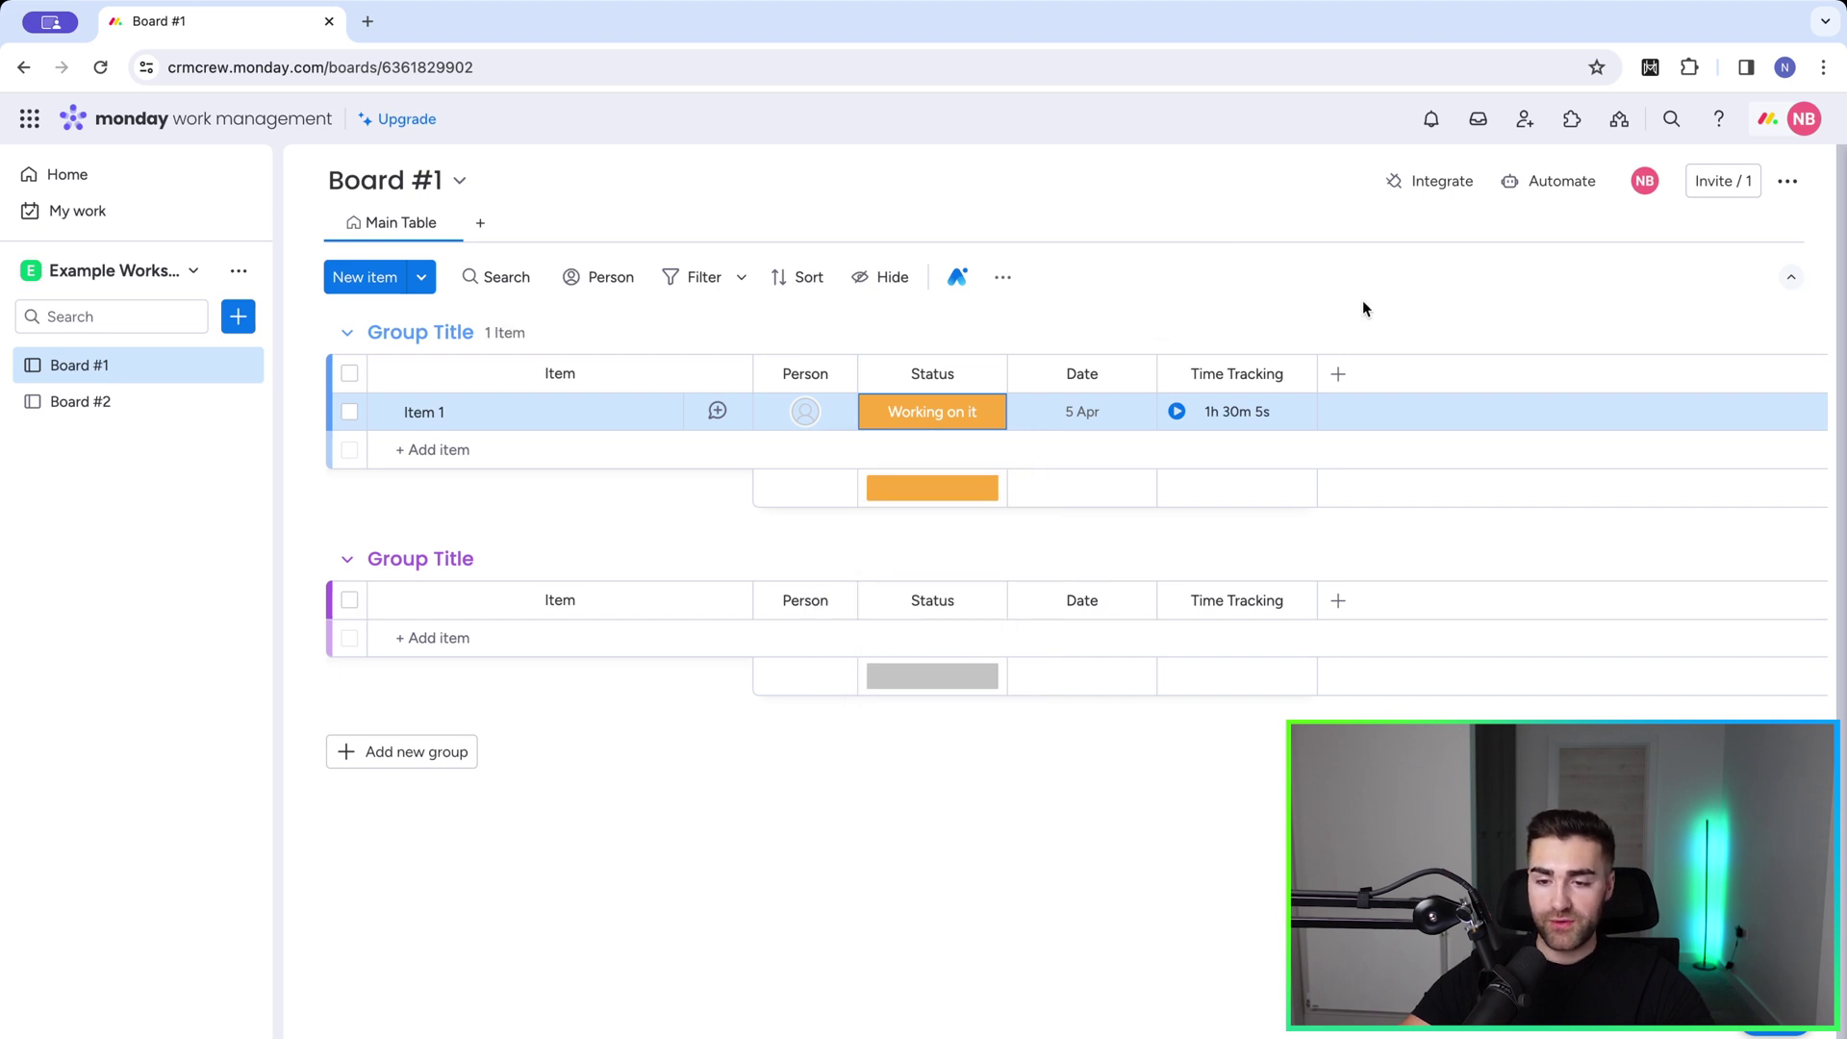
Begin a custom automation triggered when the Status column changes to Working on it.
{"action": "left_click", "coordinate": [1515, 189]}
{"action": "left_click", "coordinate": [870, 171]}
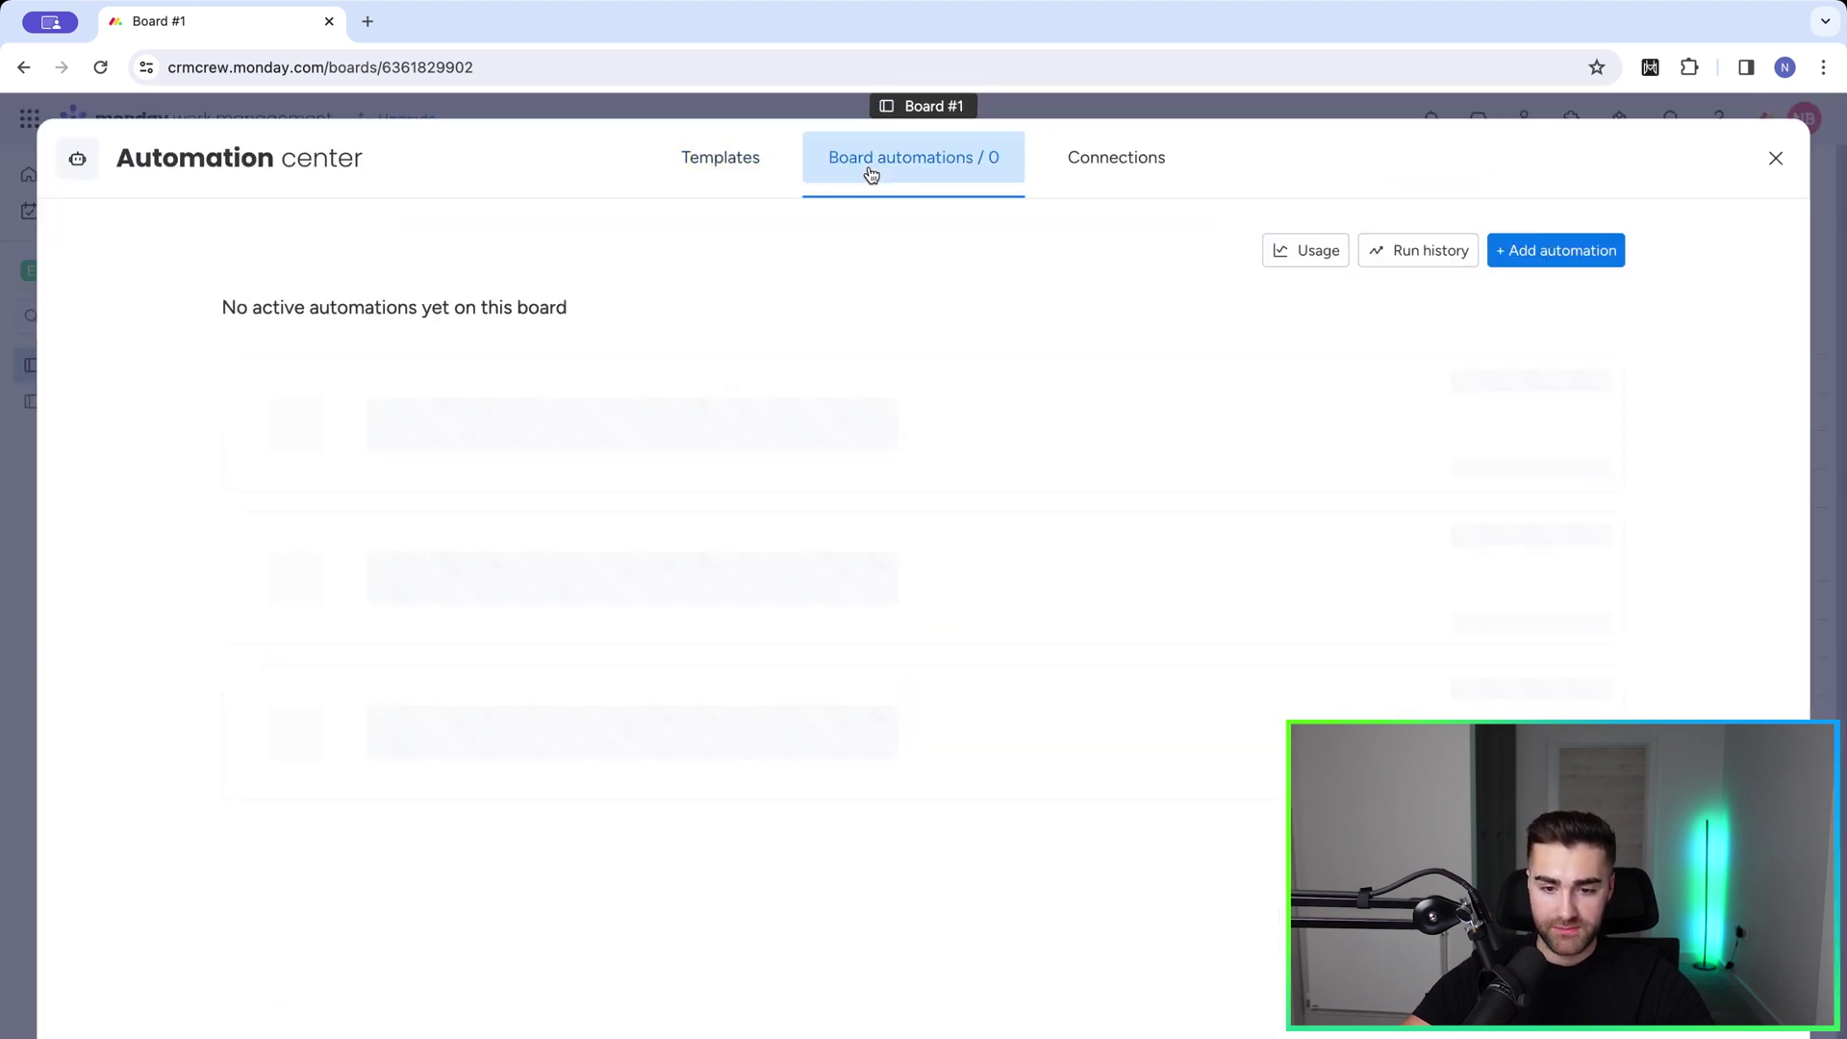
{"action": "left_click", "coordinate": [1565, 267]}
{"action": "left_click", "coordinate": [482, 306]}
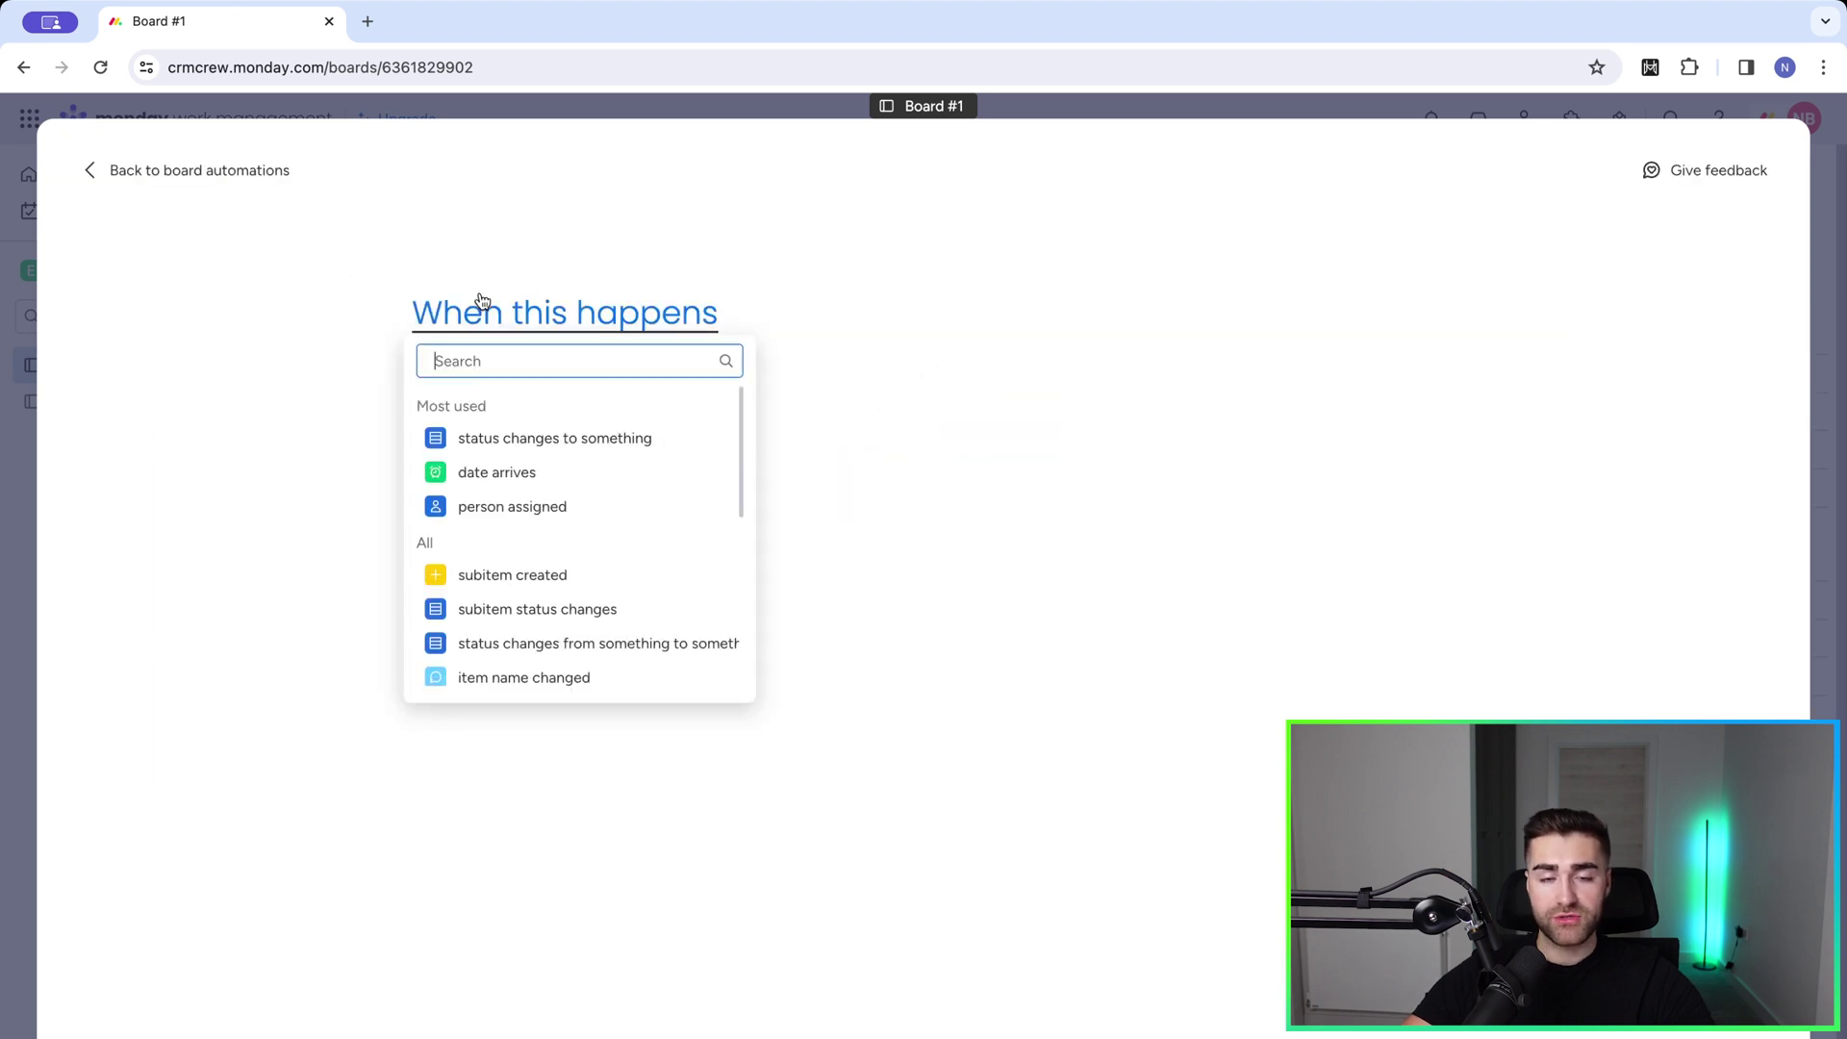
{"action": "left_click", "coordinate": [515, 456]}
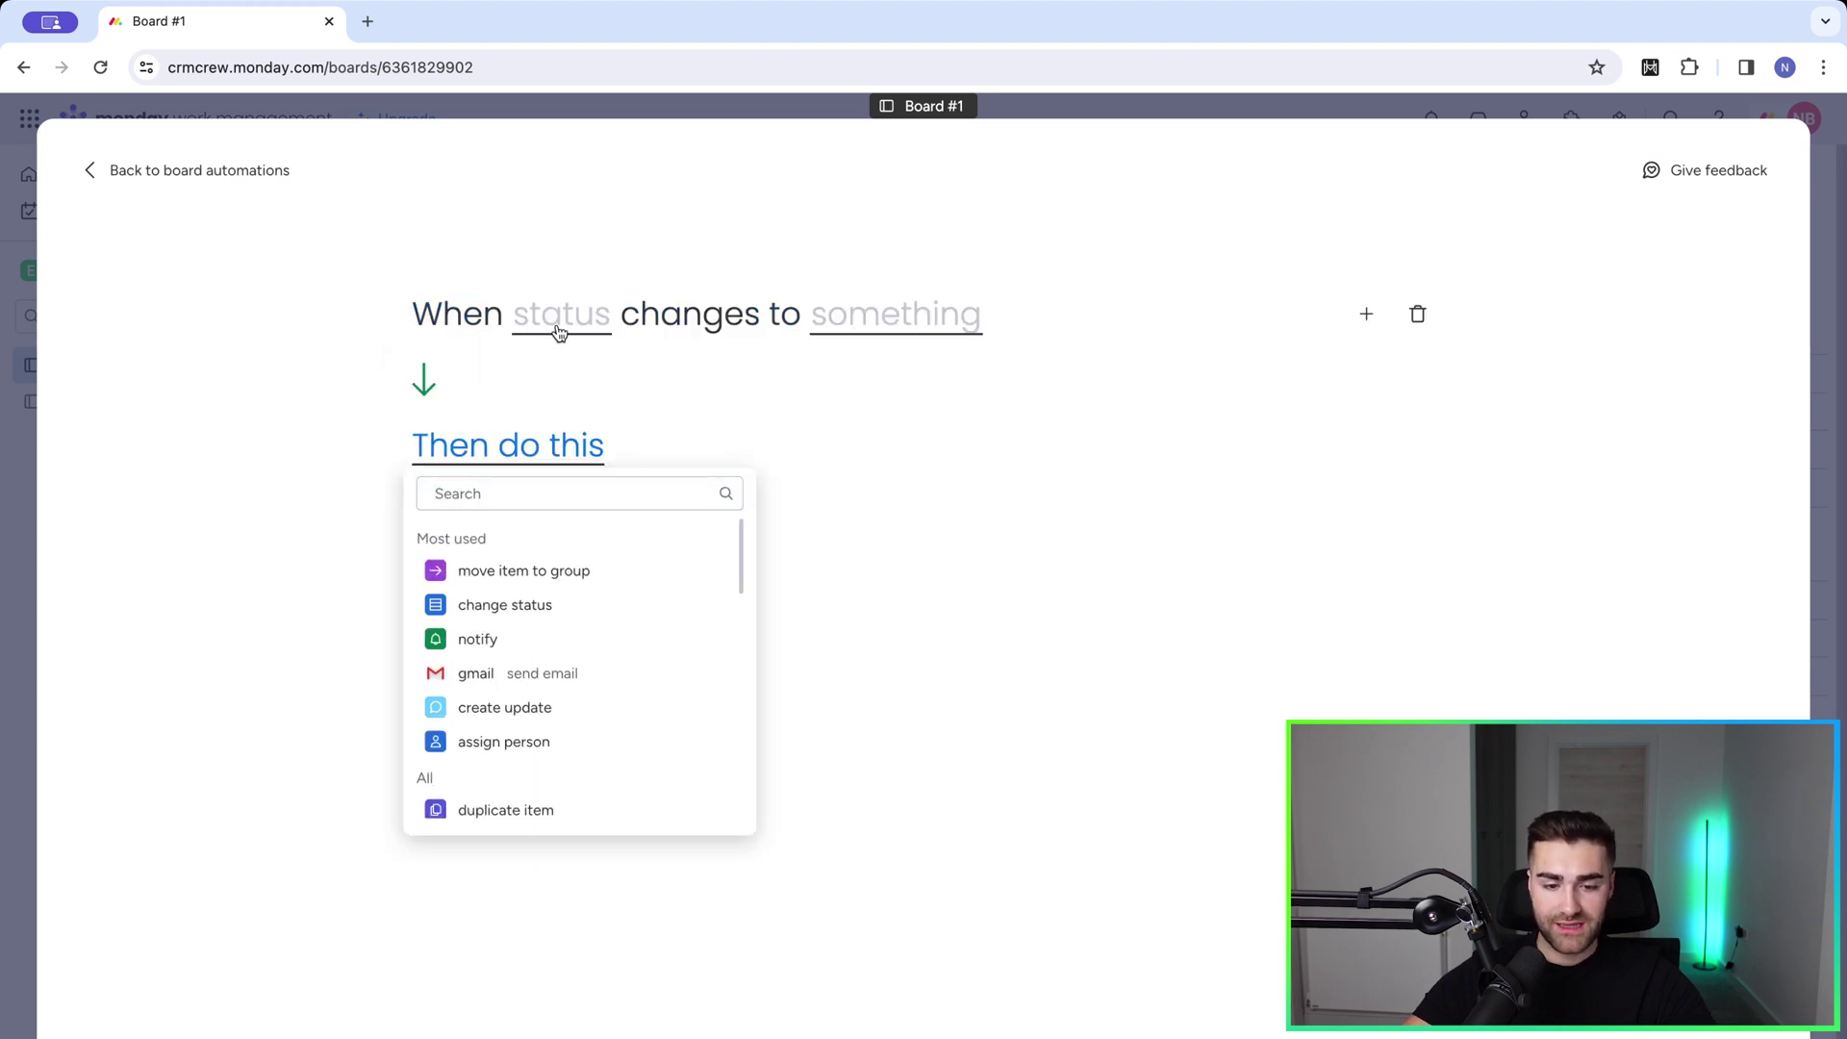
{"action": "left_click", "coordinate": [558, 323]}
{"action": "left_click", "coordinate": [543, 394]}
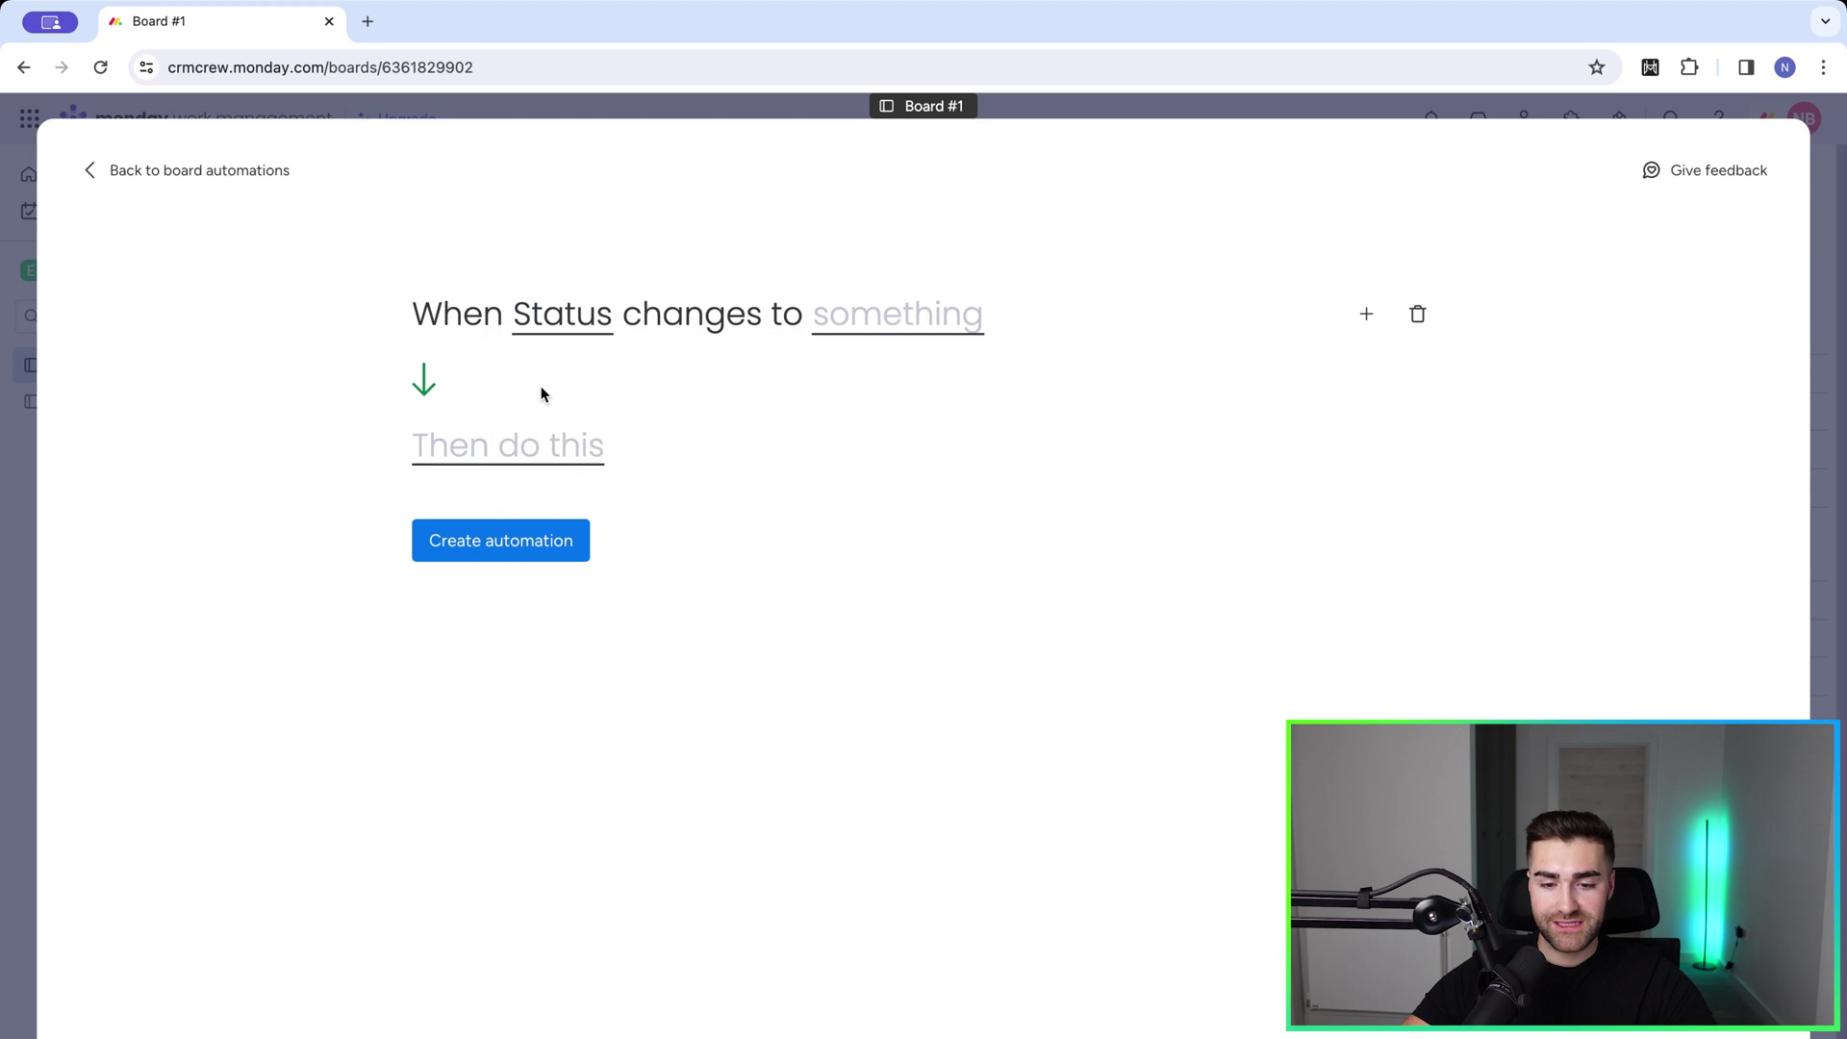
{"action": "left_click", "coordinate": [923, 323]}
{"action": "left_click", "coordinate": [890, 426]}
Make the action start the Time Tracking column's timer and create the automation.
{"action": "left_click", "coordinate": [555, 448]}
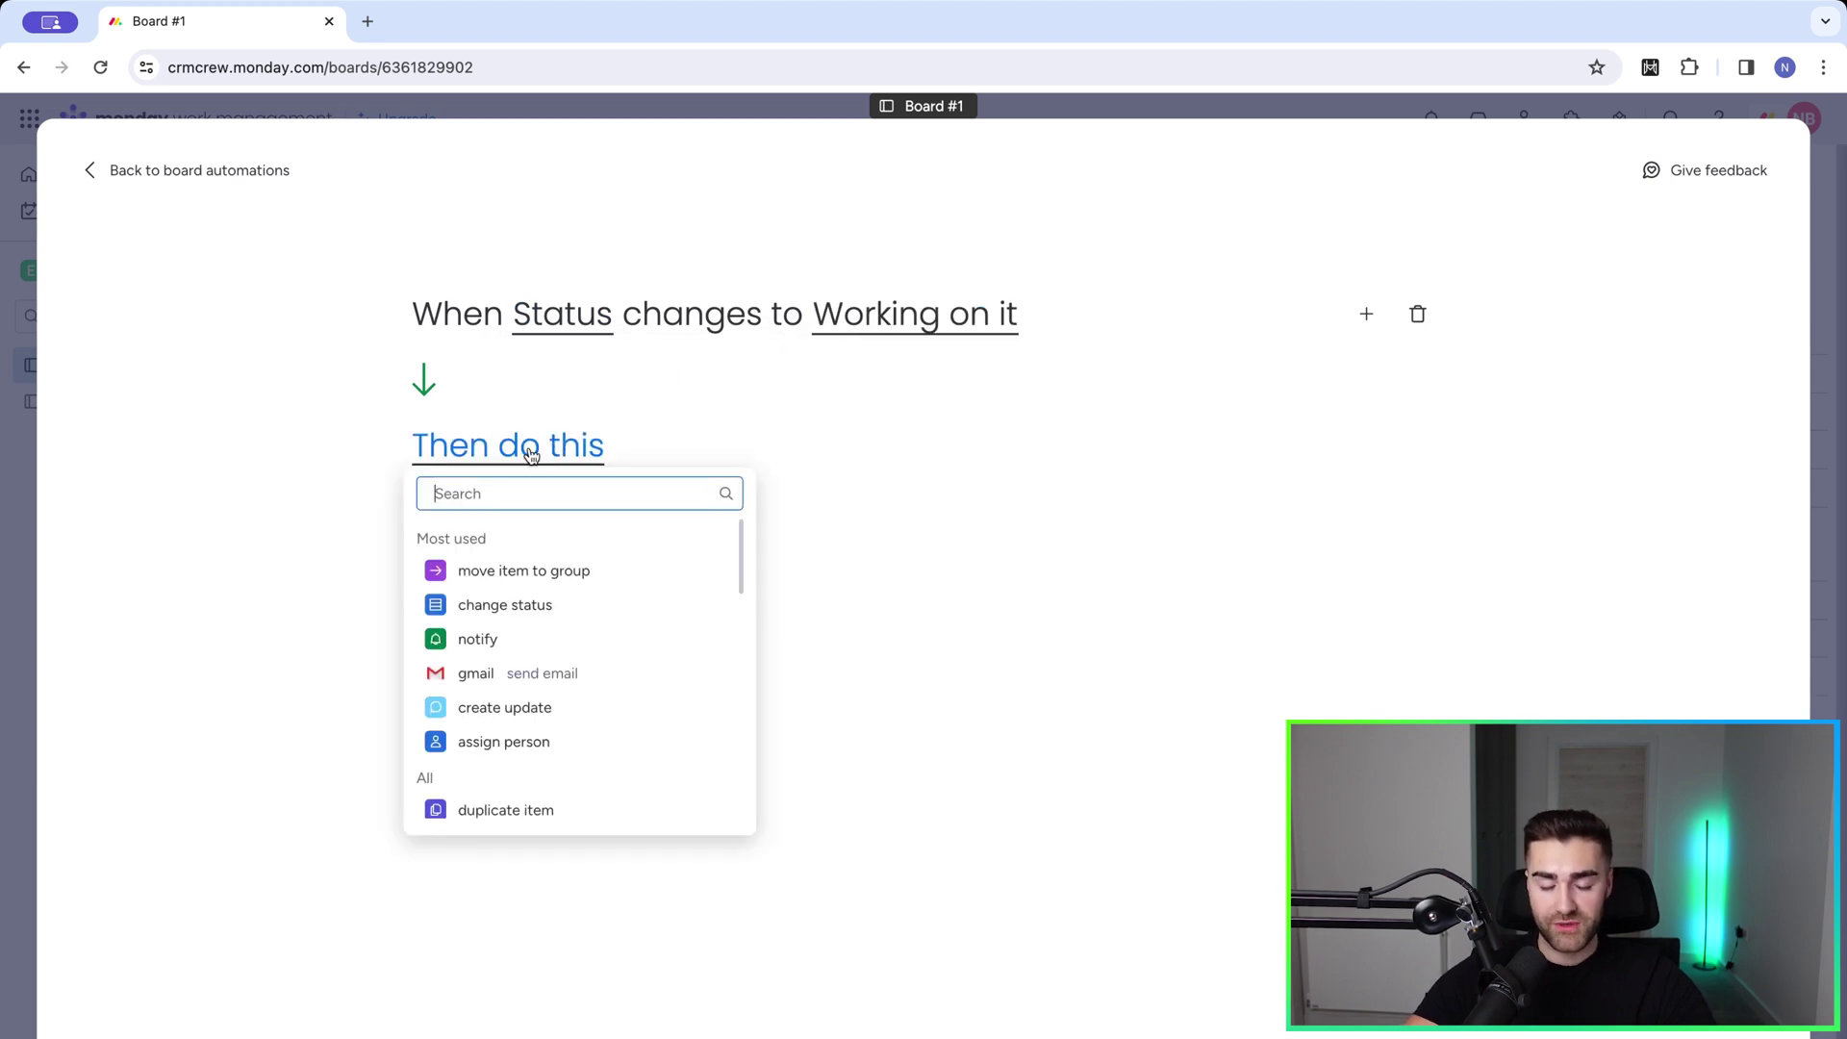
{"action": "type", "text": "start"}
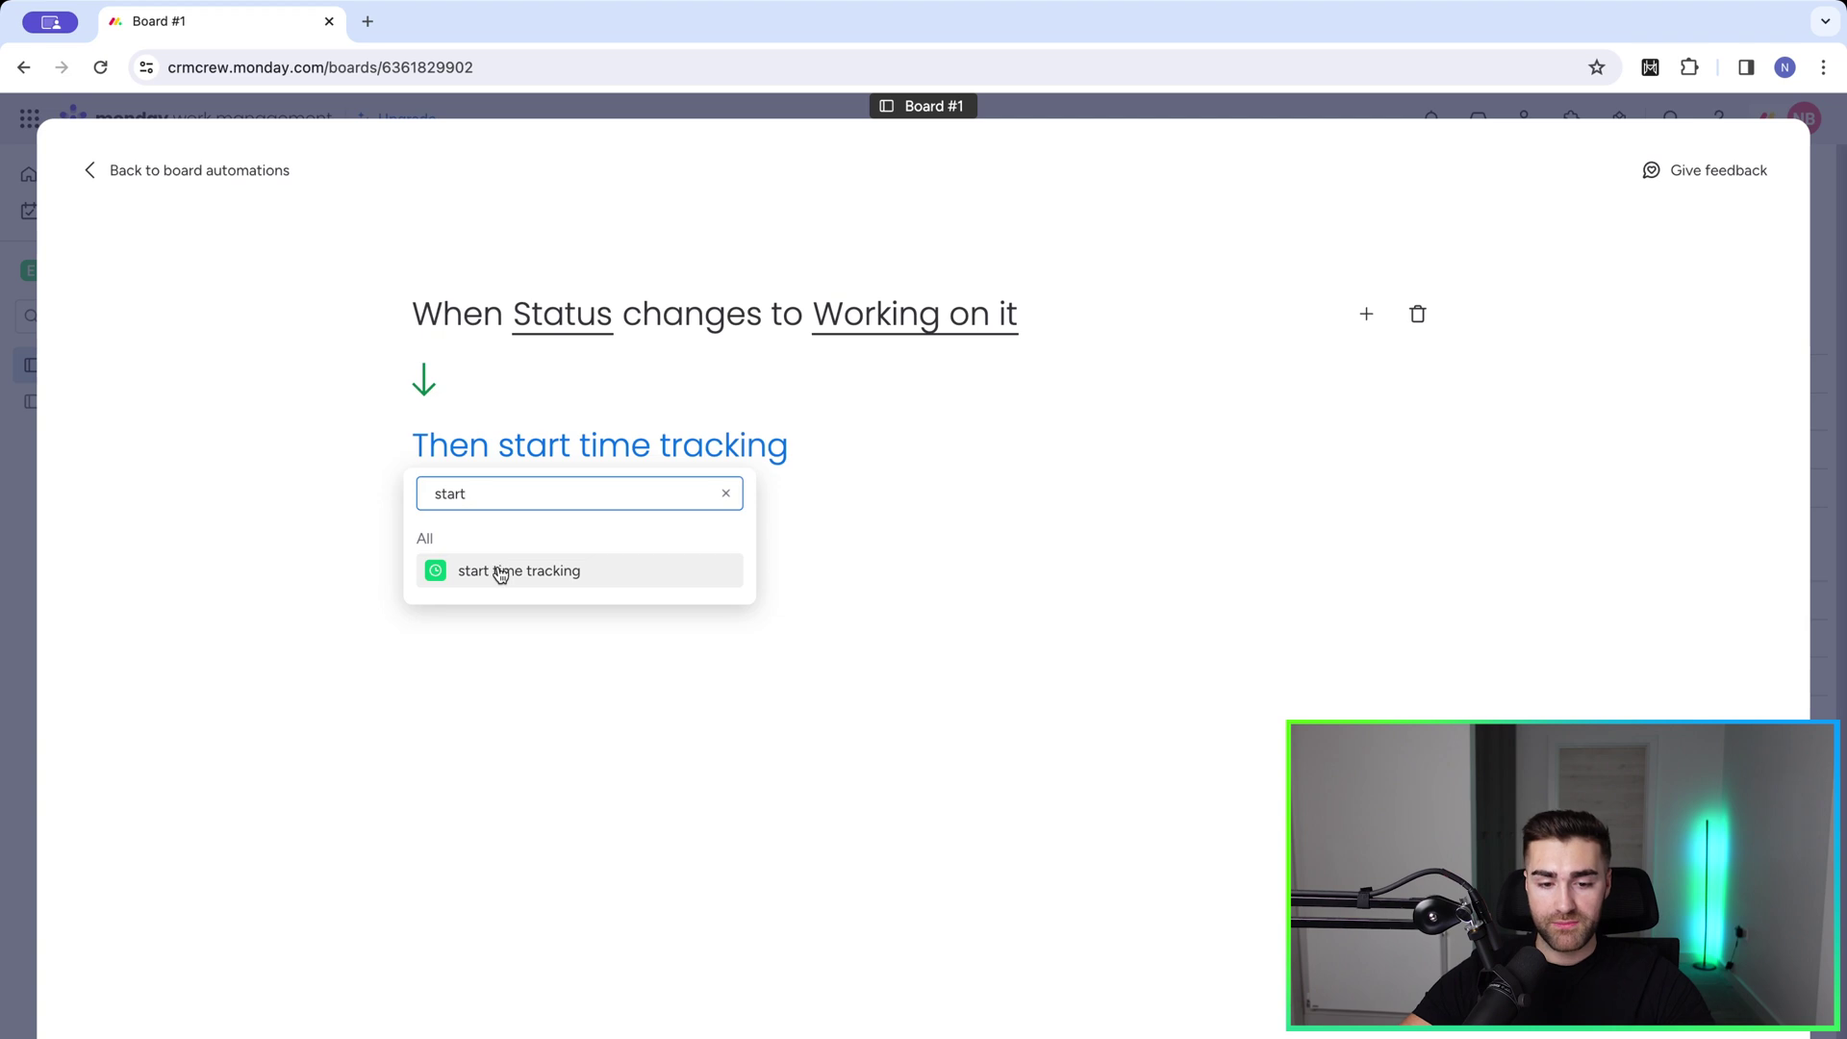
{"action": "left_click", "coordinate": [500, 573]}
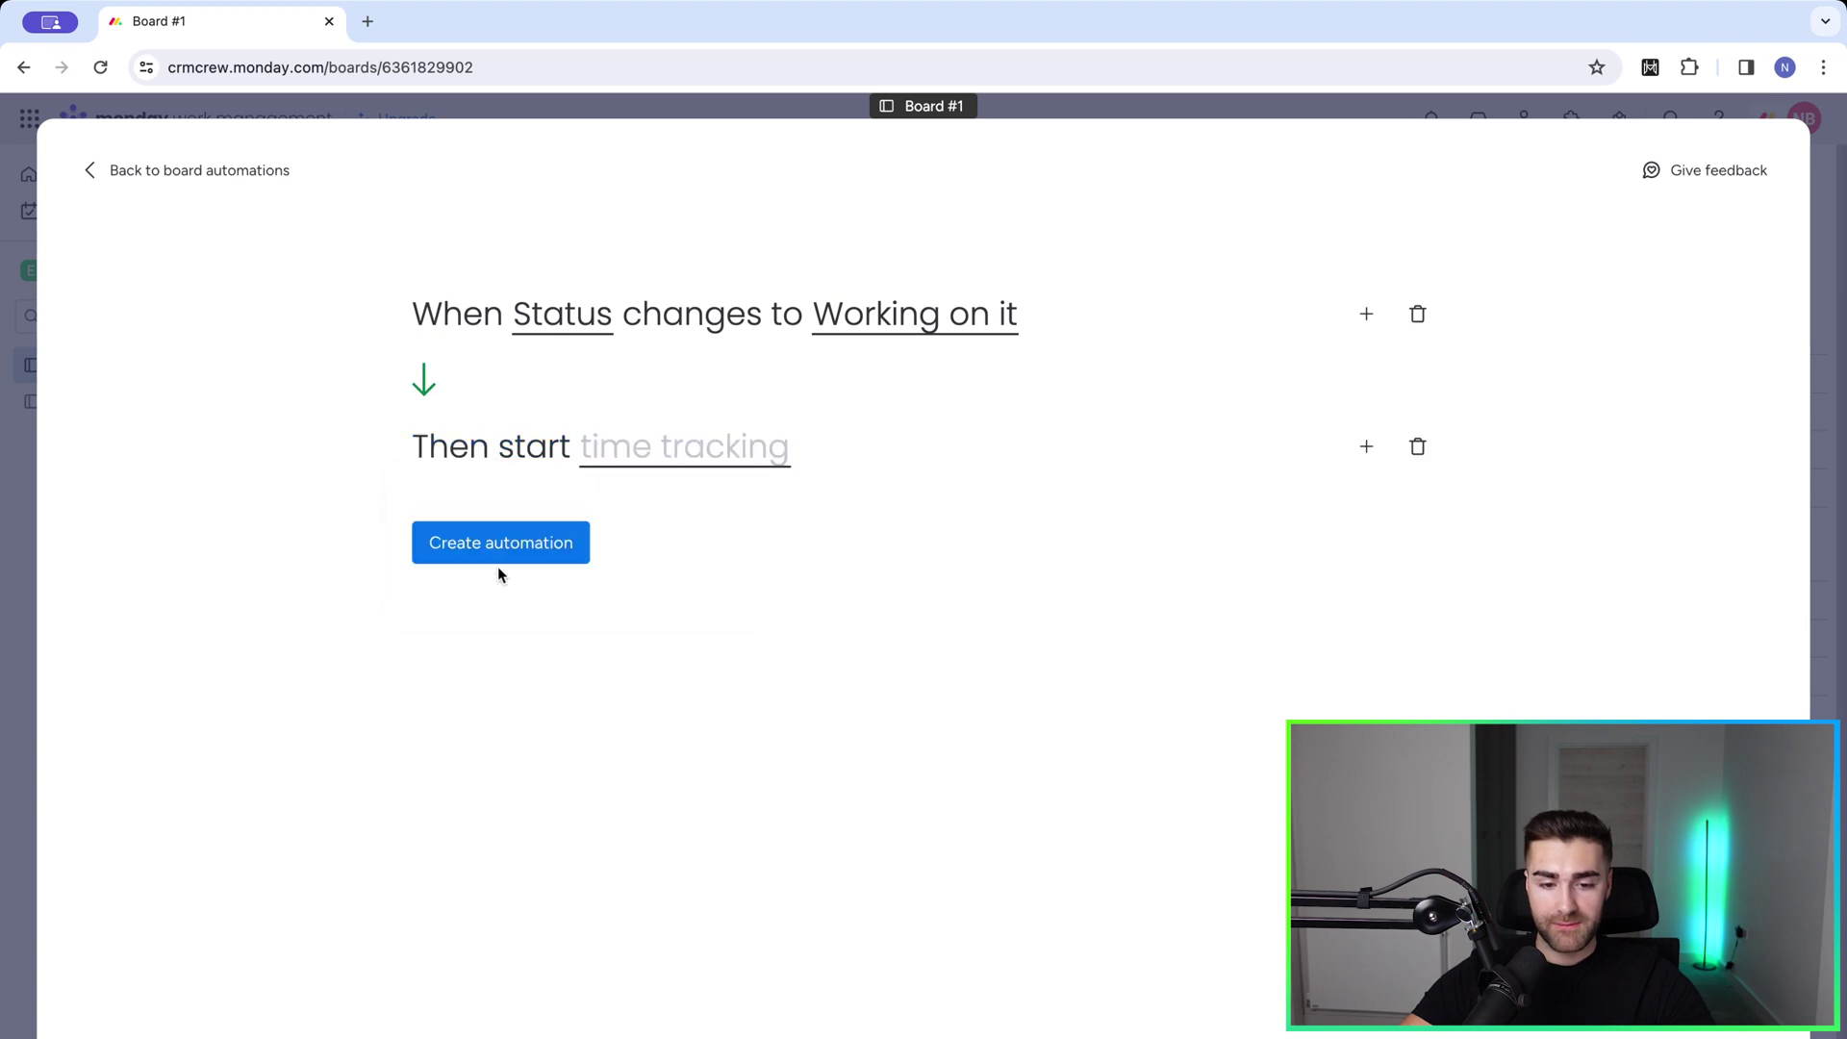
{"action": "left_click", "coordinate": [634, 453]}
{"action": "left_click", "coordinate": [650, 539]}
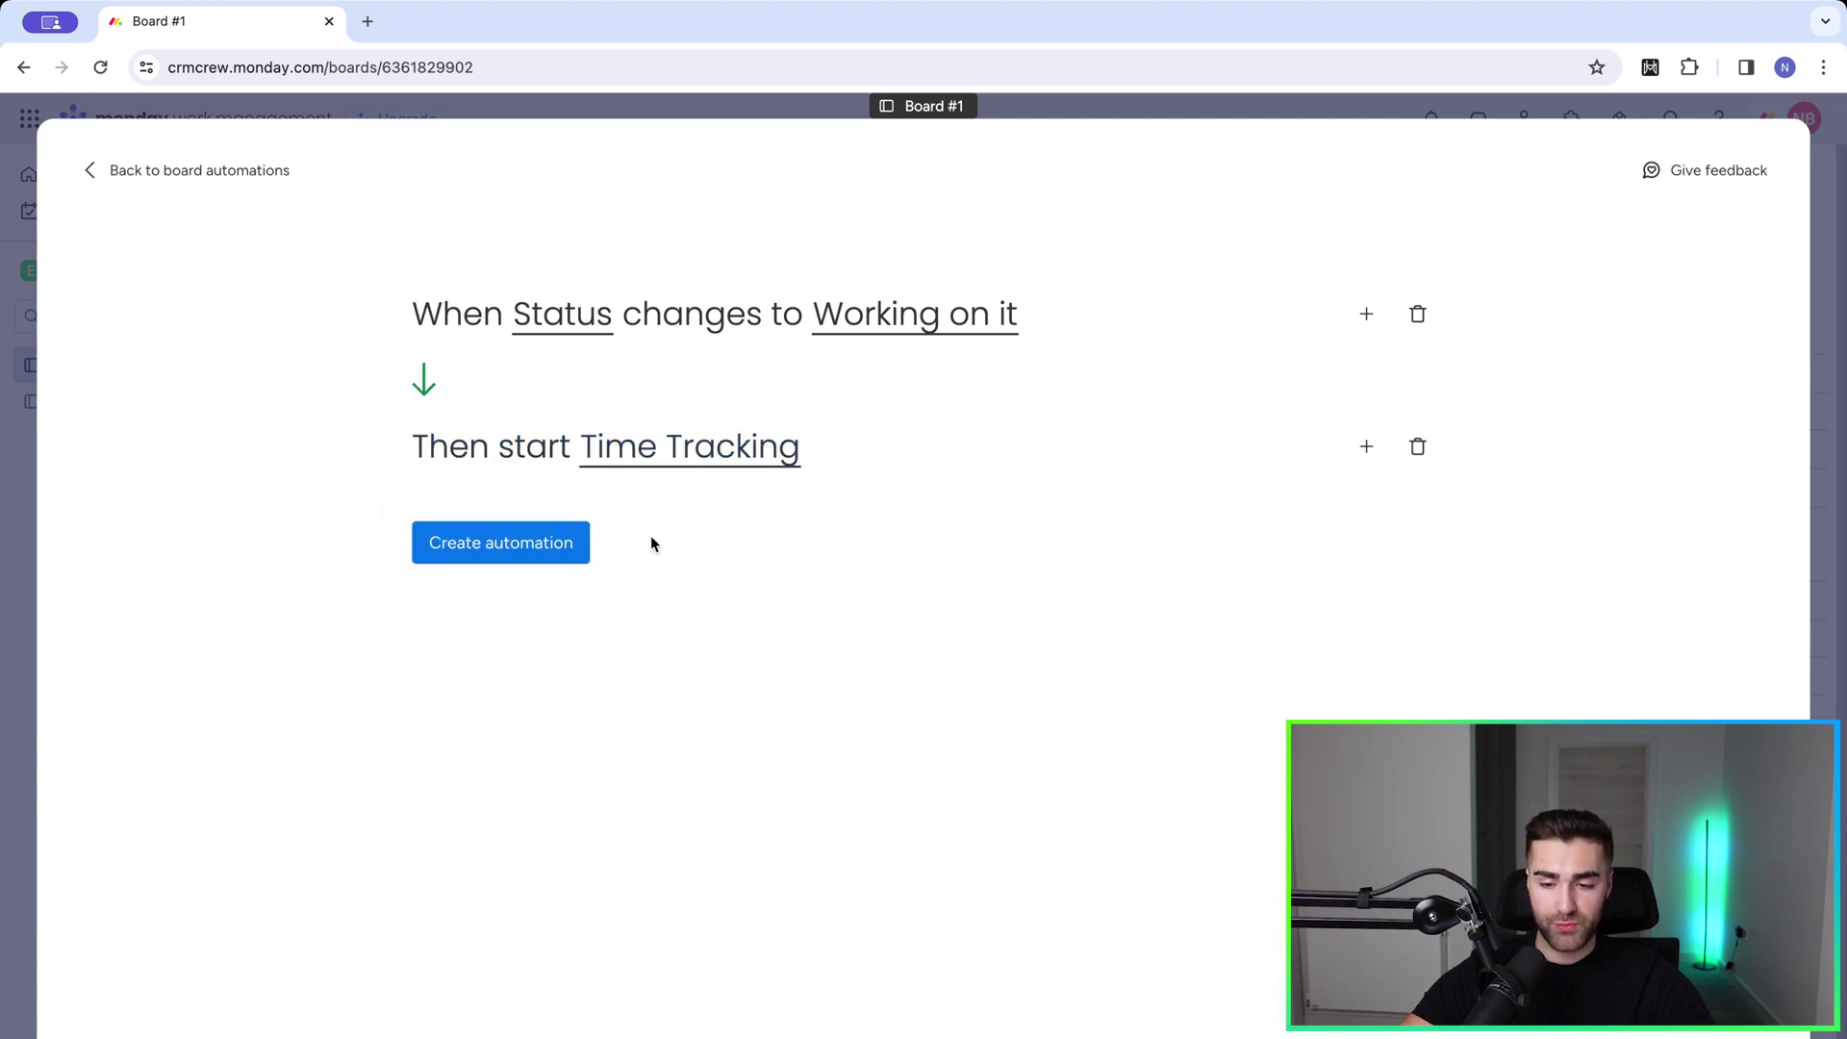
{"action": "left_click", "coordinate": [500, 545]}
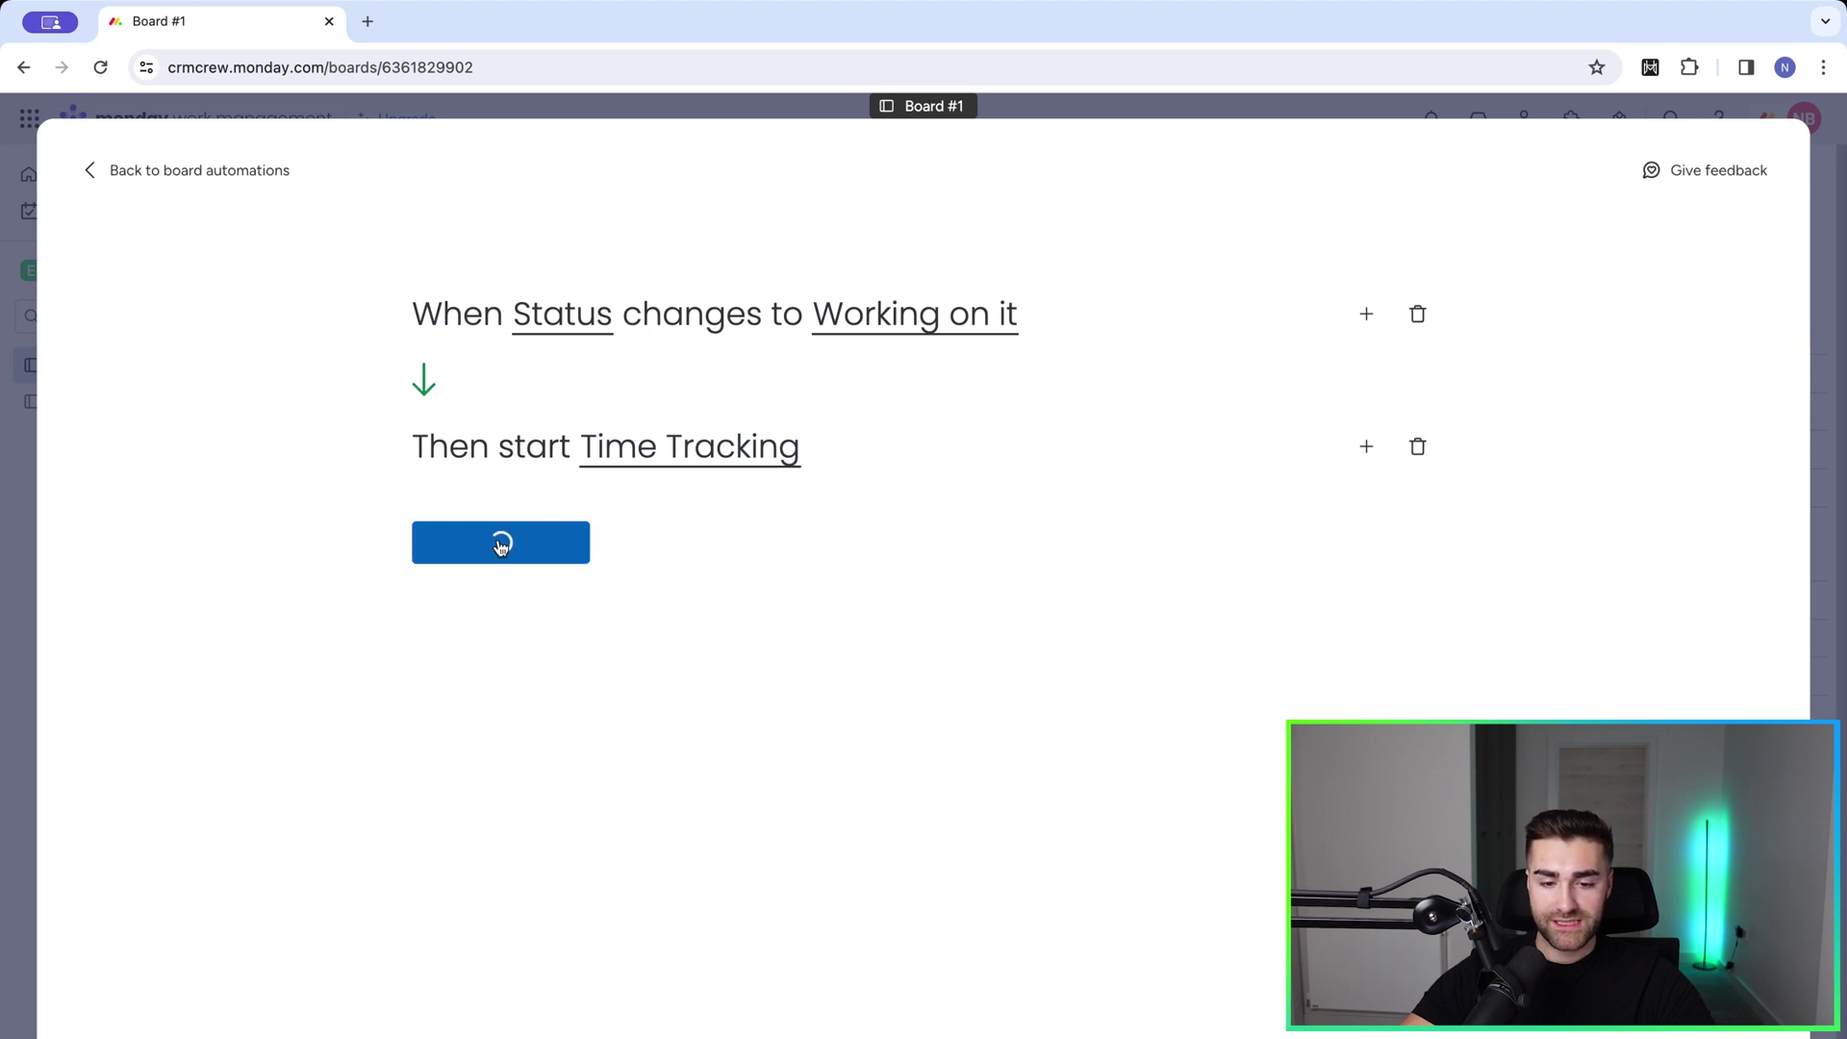
Clear Item 1's Status to blank, then set it to Working on it so the timer runs.
{"action": "left_click", "coordinate": [1778, 156]}
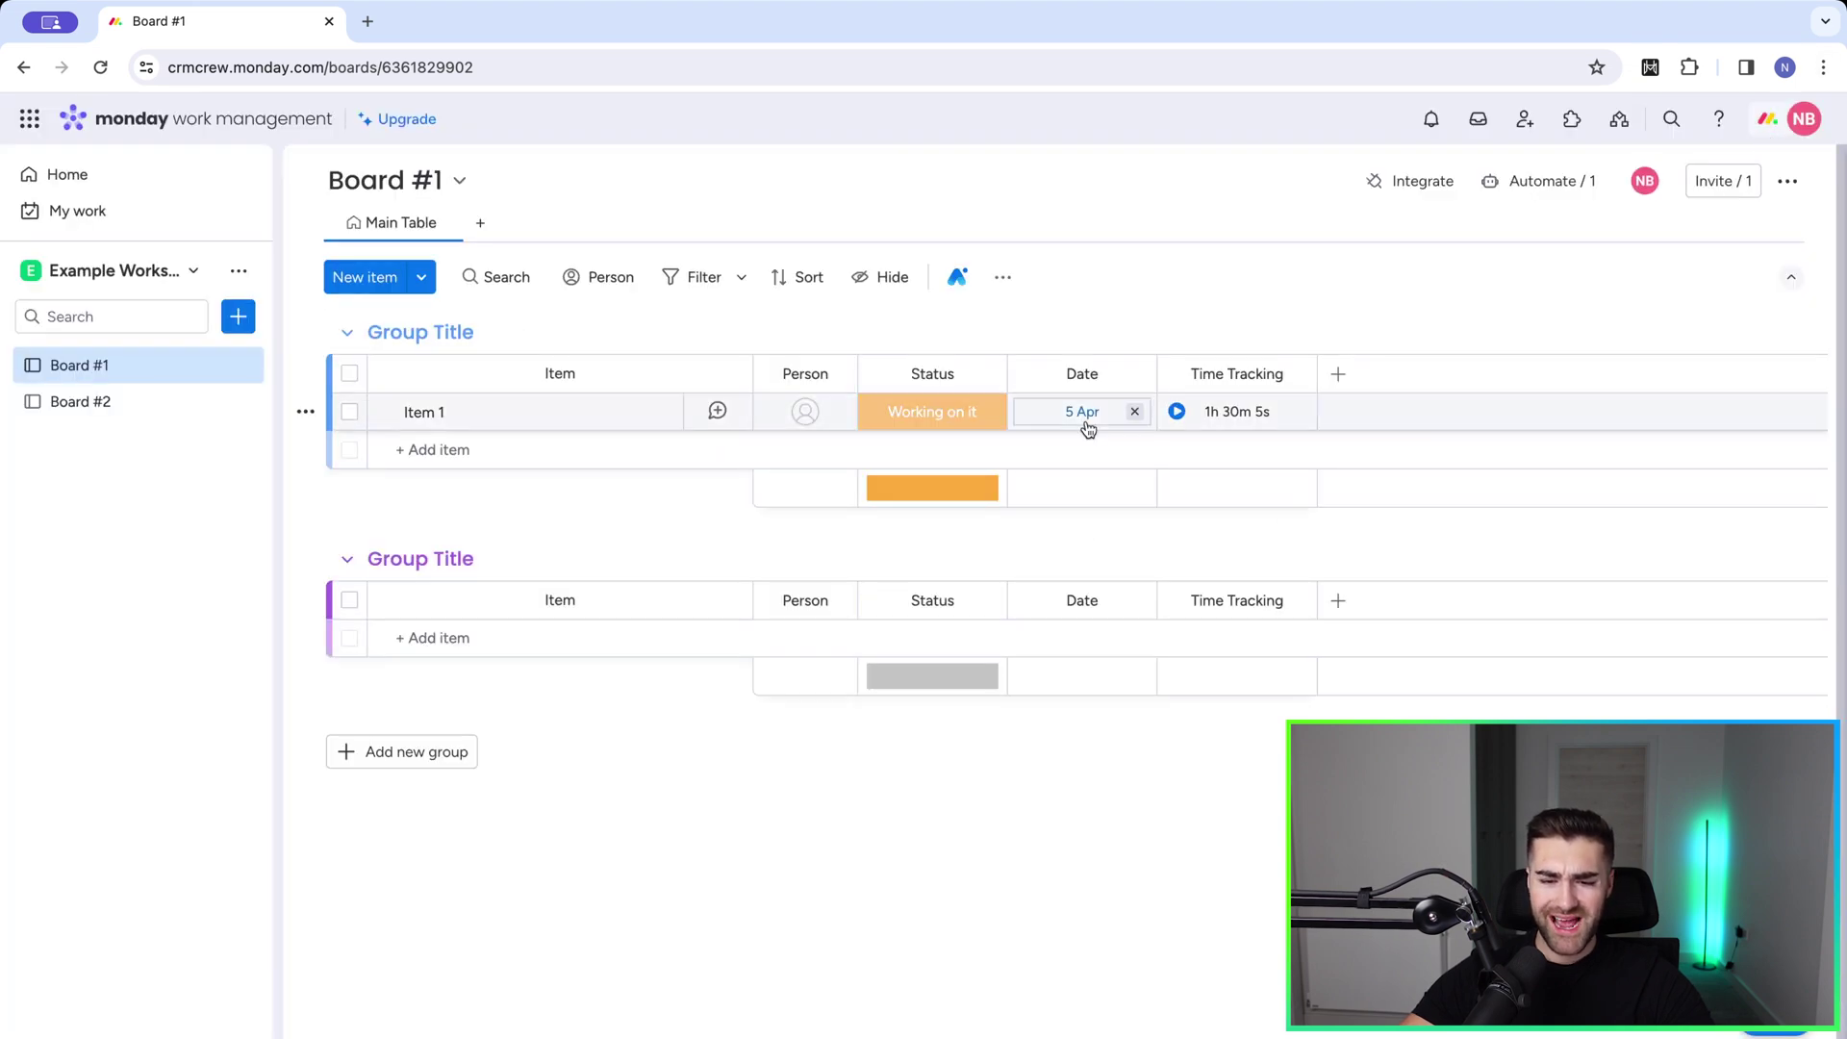
{"action": "left_click", "coordinate": [948, 431]}
{"action": "left_click", "coordinate": [932, 599]}
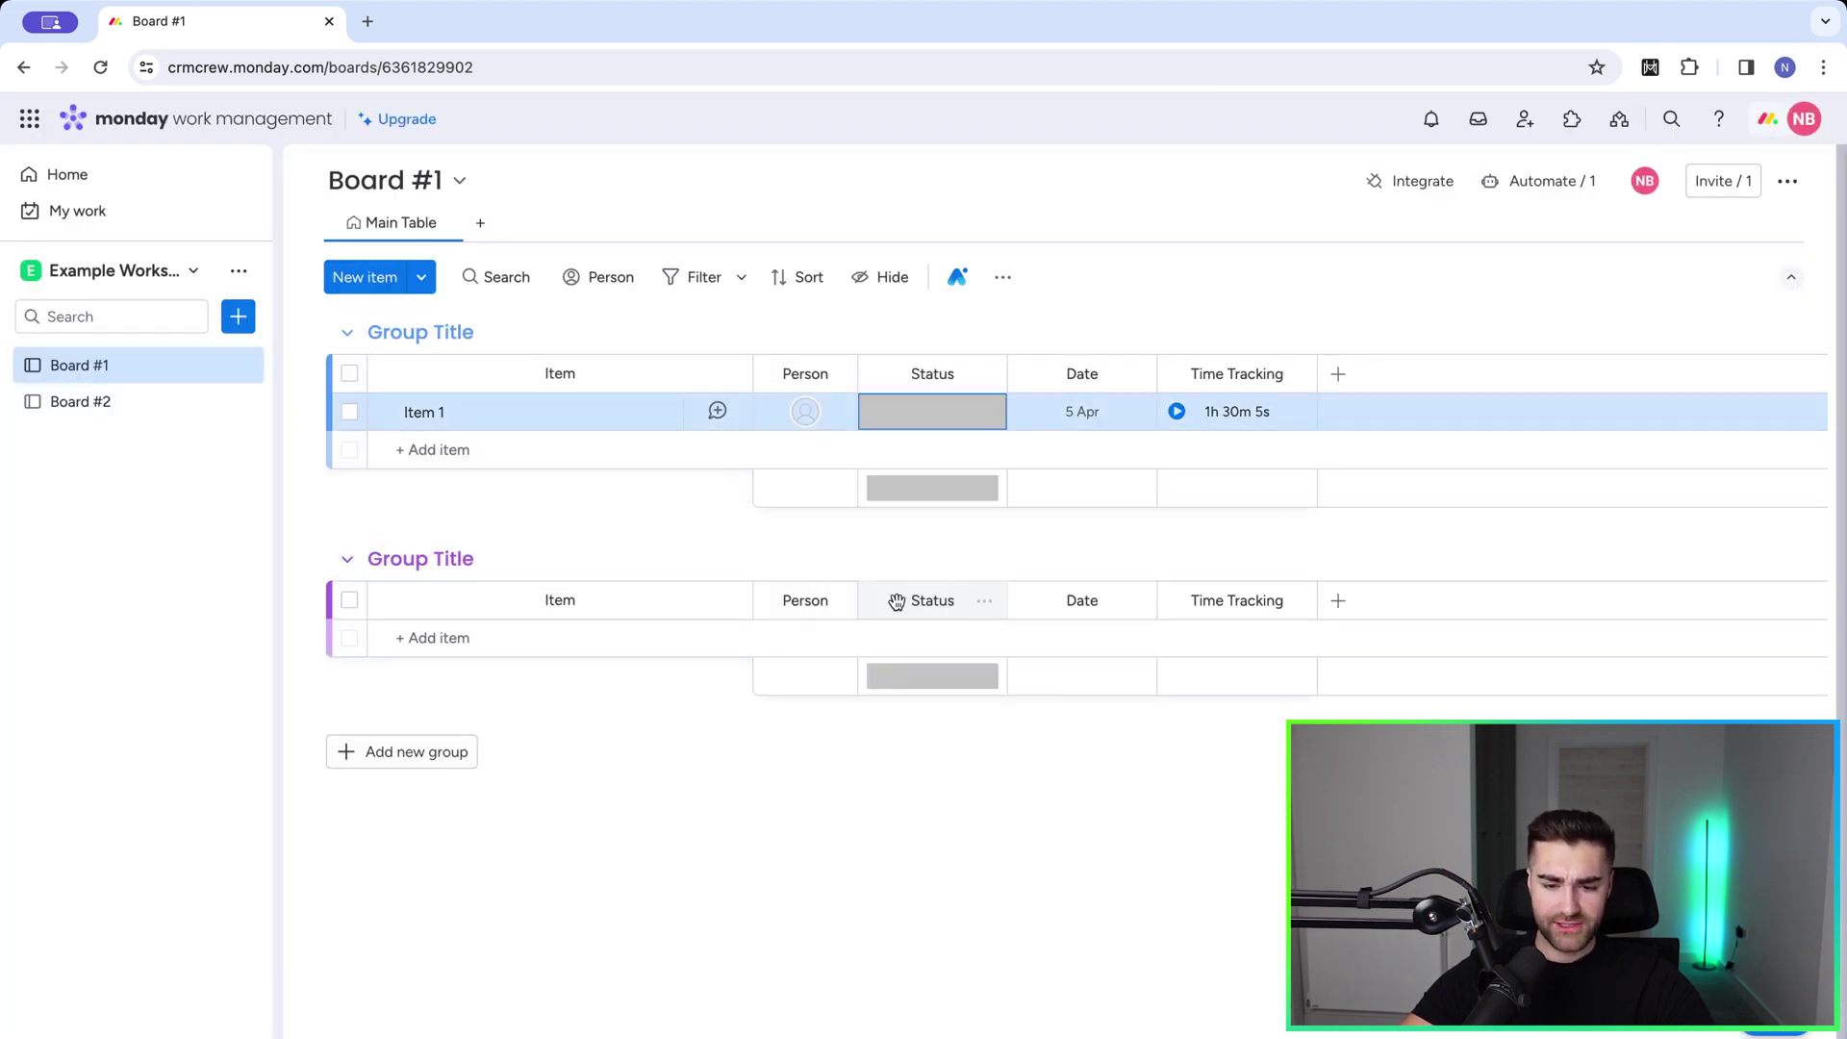
{"action": "left_click", "coordinate": [927, 425]}
{"action": "left_click", "coordinate": [923, 479]}
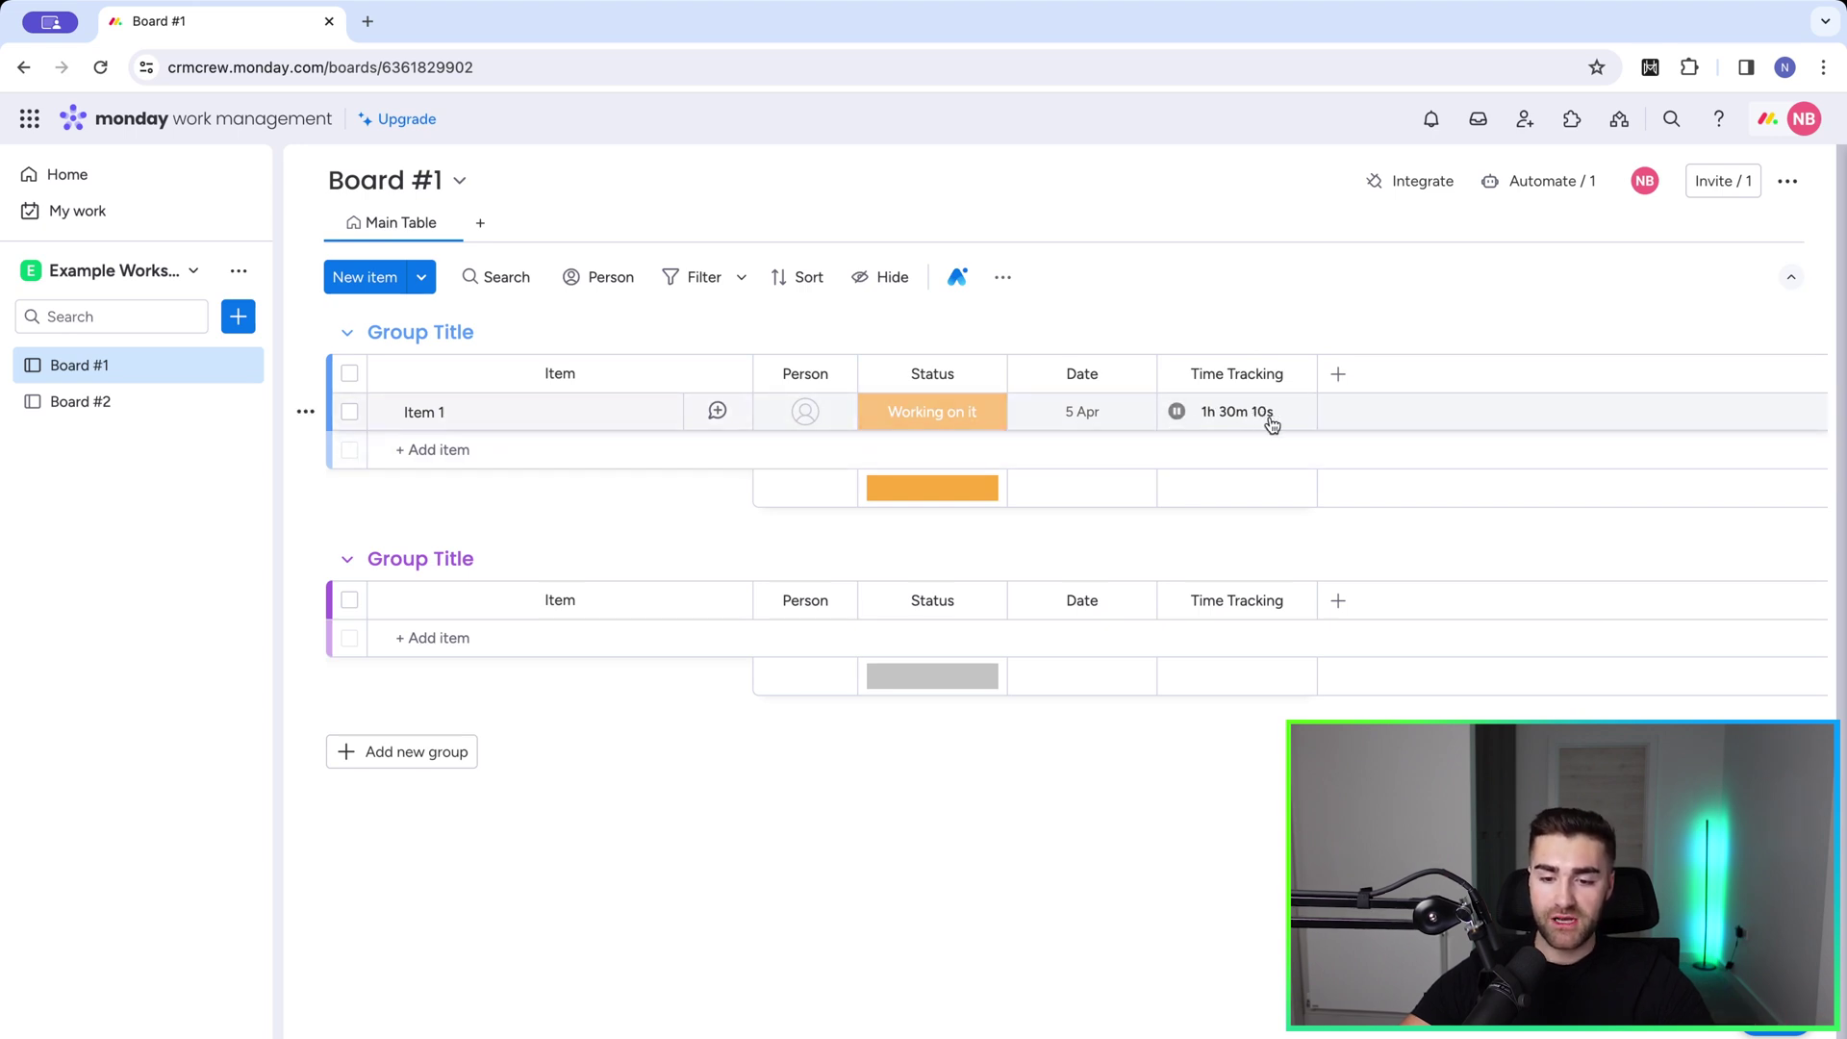
{"action": "mouse_move", "coordinate": [991, 485]}
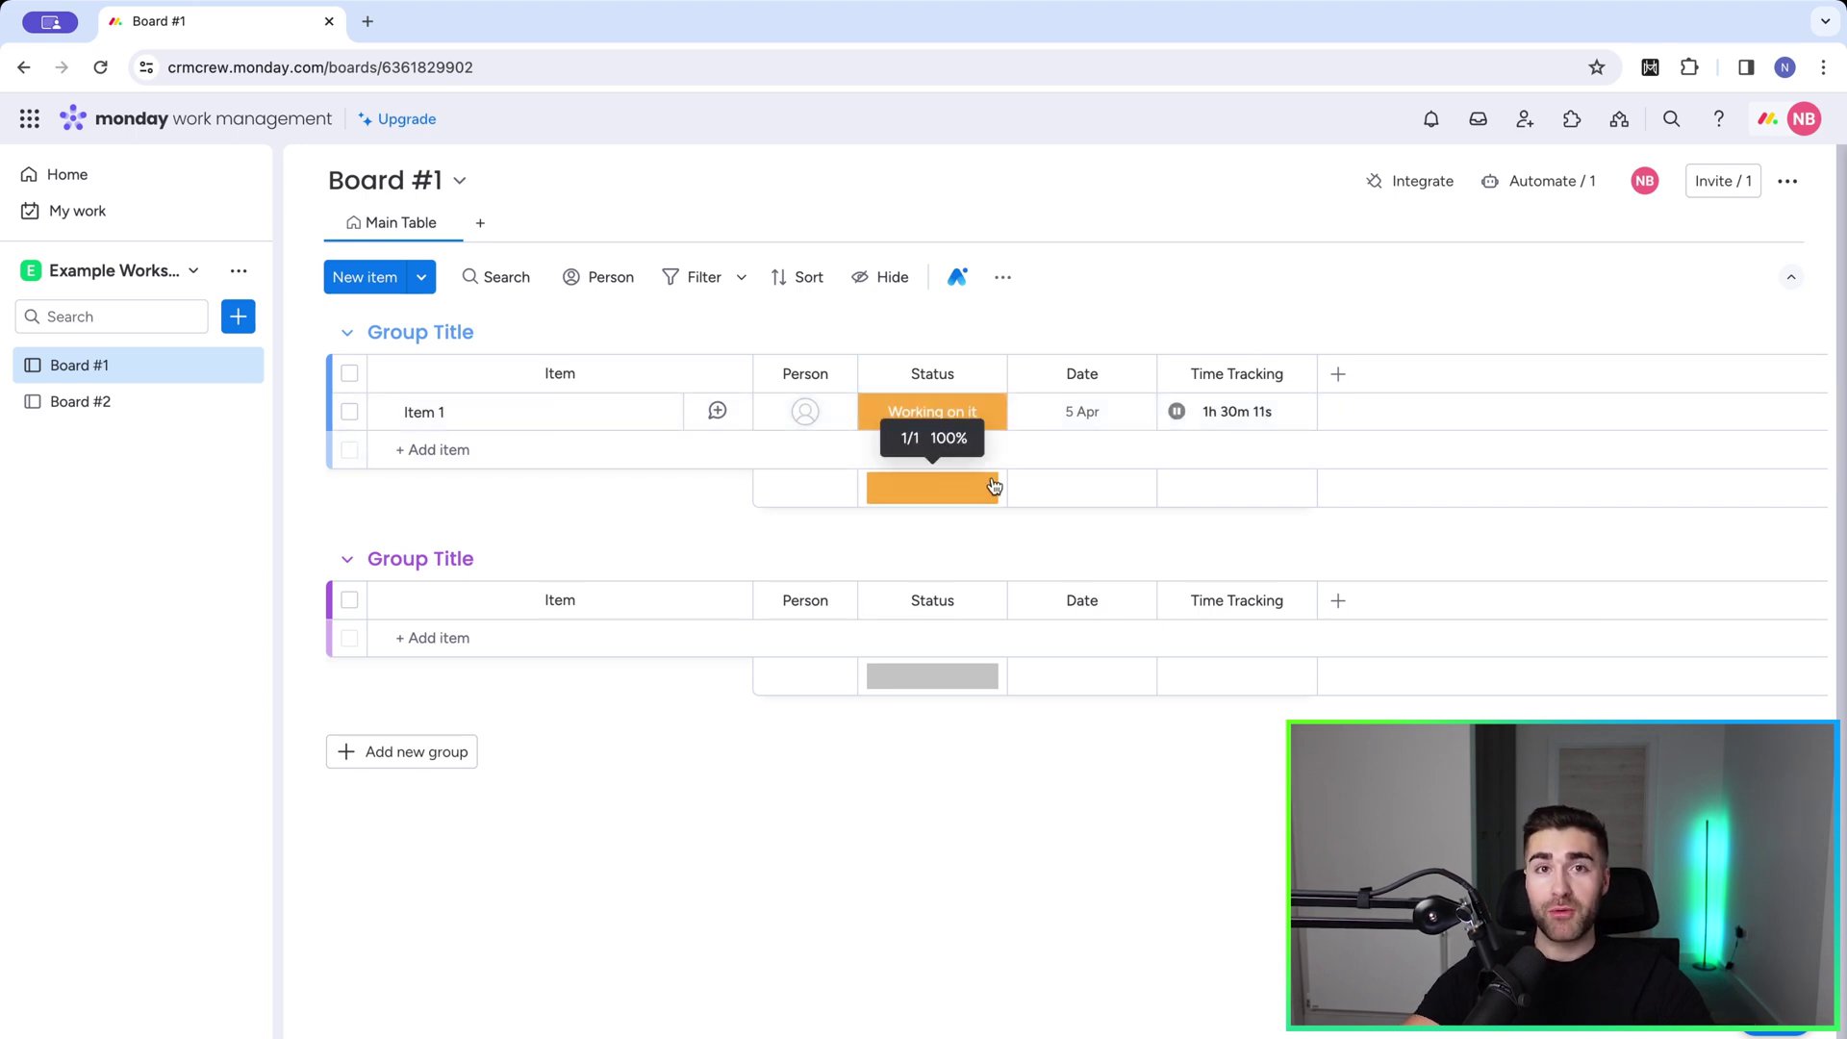
Start a new automation triggered when the Status column changes to Lost.
{"action": "left_click", "coordinate": [1531, 185]}
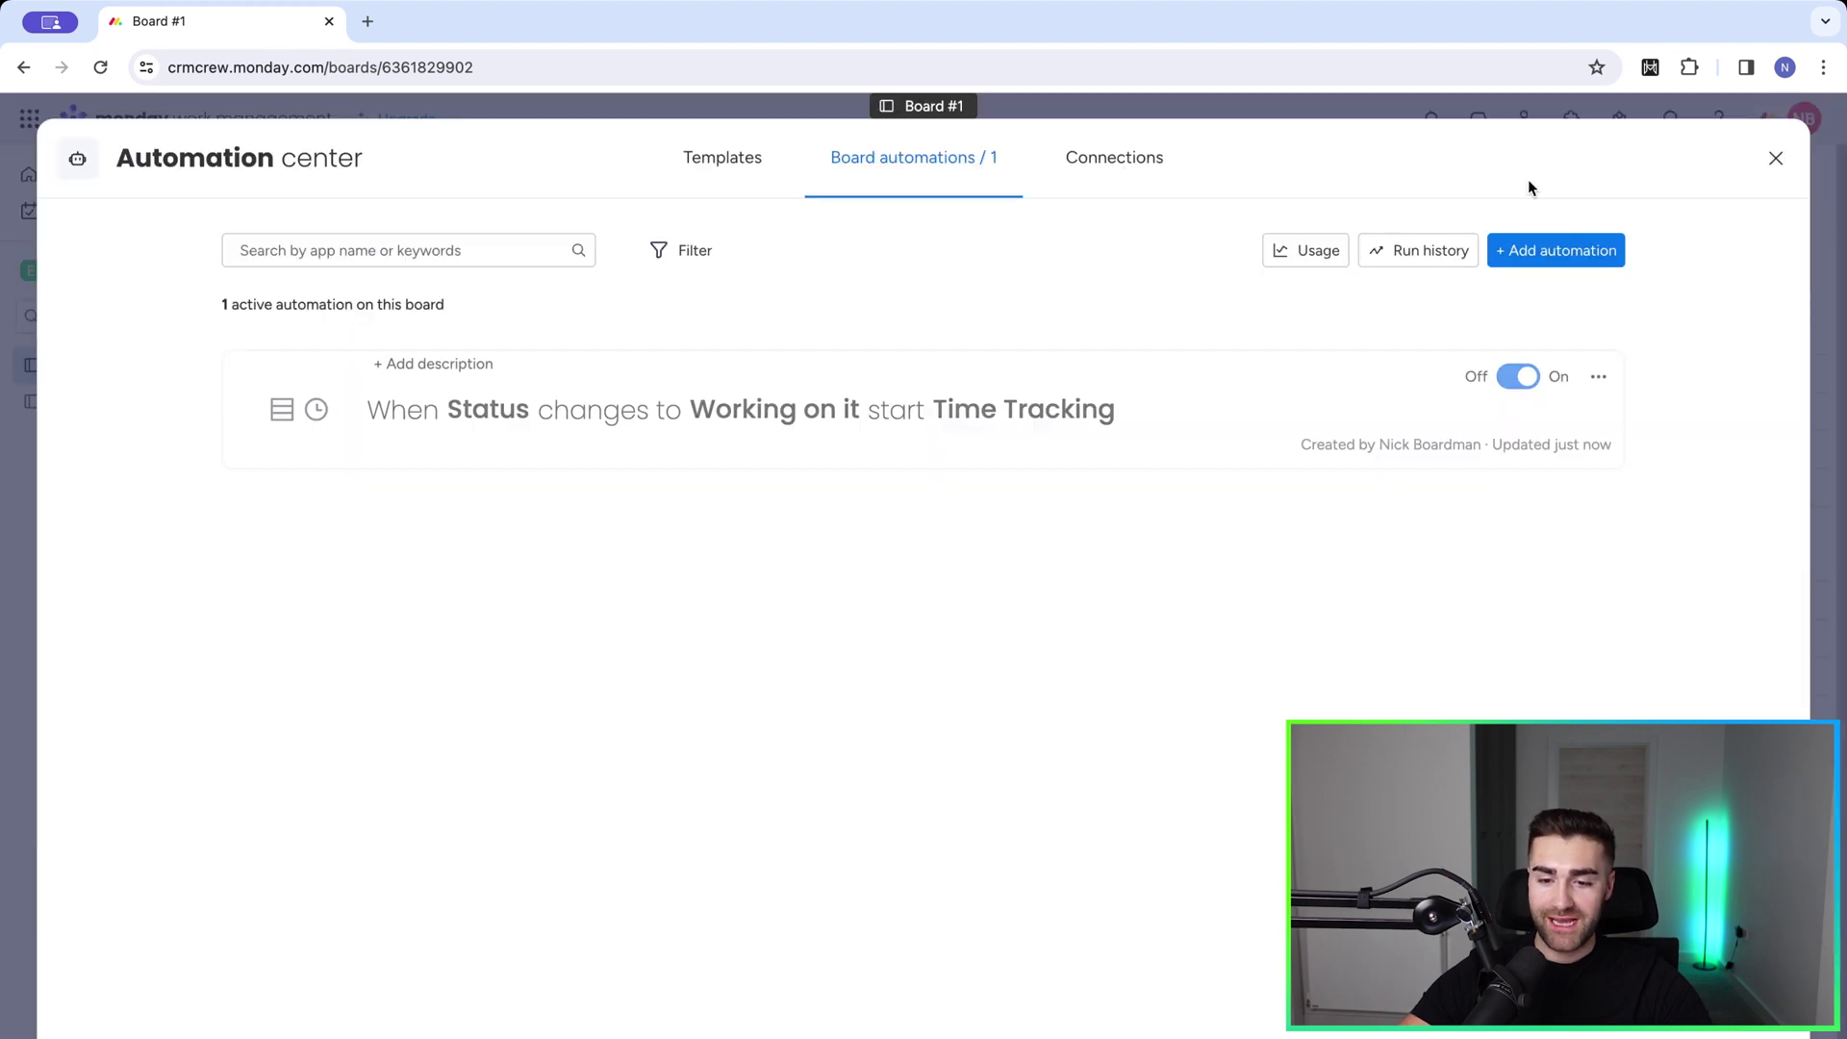
{"action": "left_click", "coordinate": [1523, 252]}
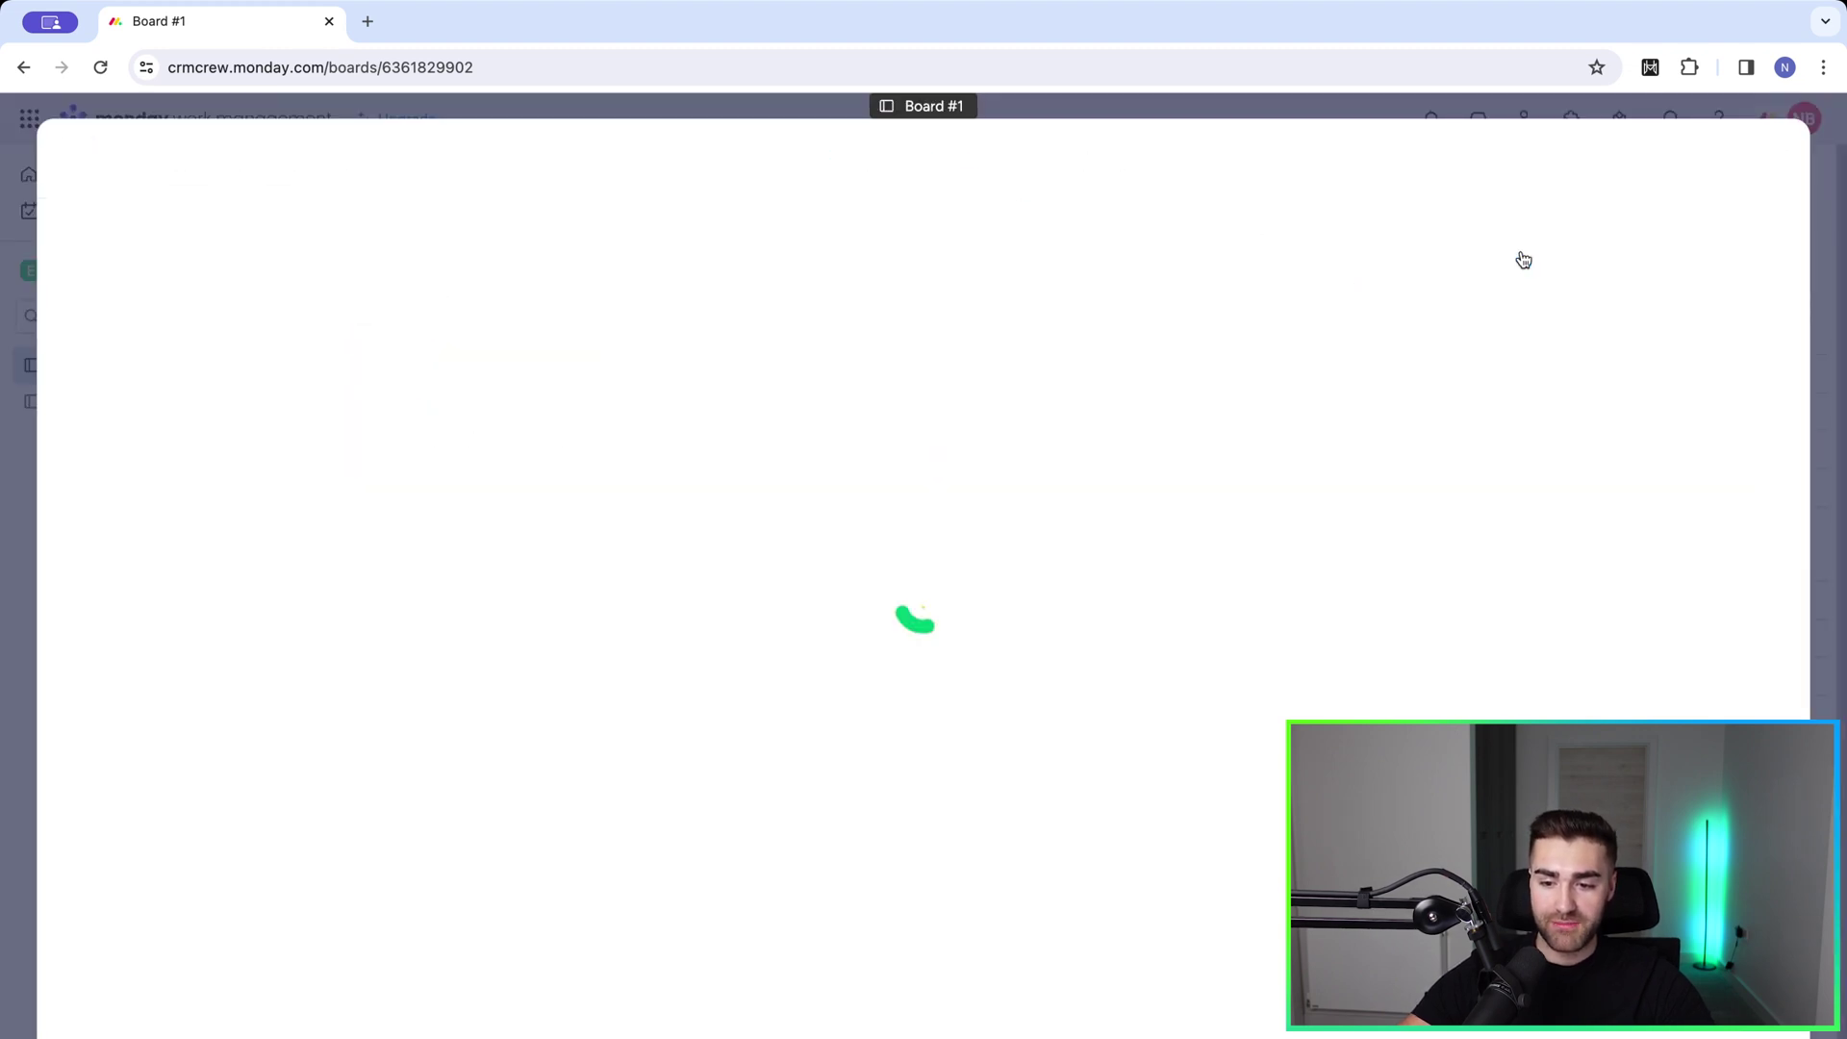
{"action": "left_click", "coordinate": [490, 314]}
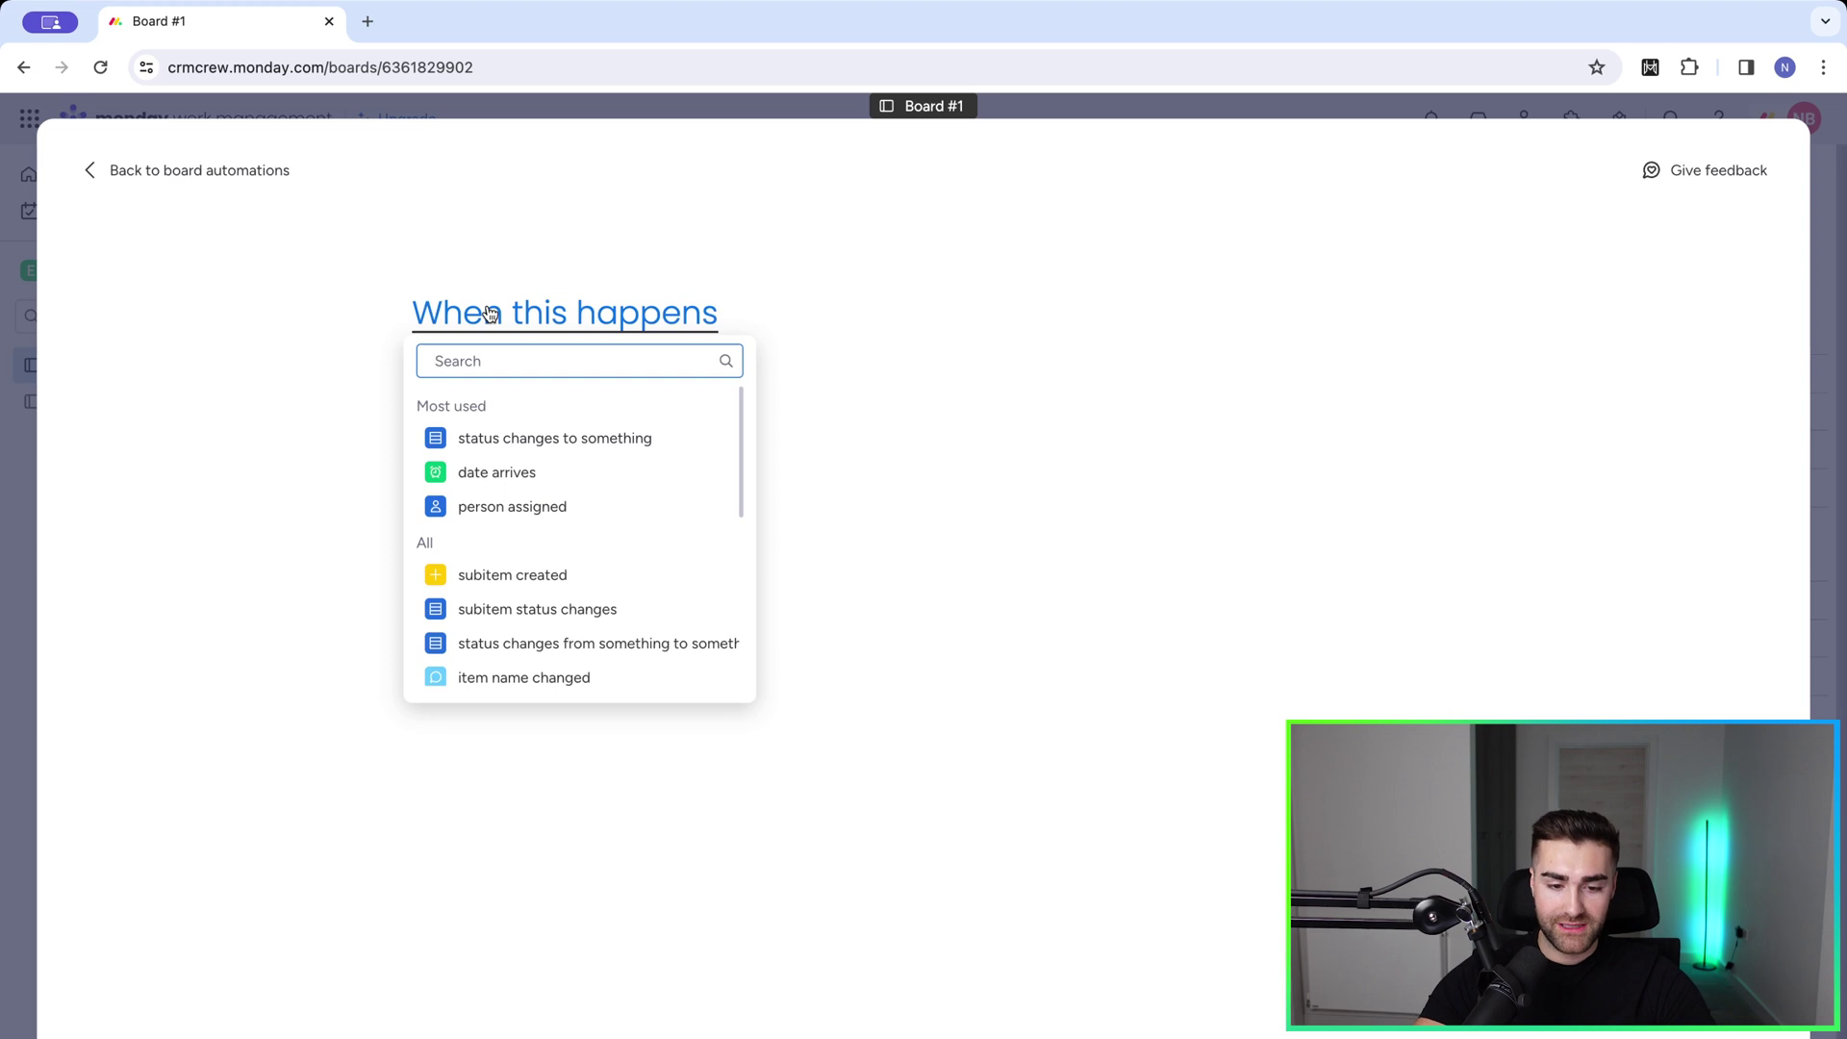
{"action": "type", "text": "s"}
{"action": "left_click", "coordinate": [563, 436]}
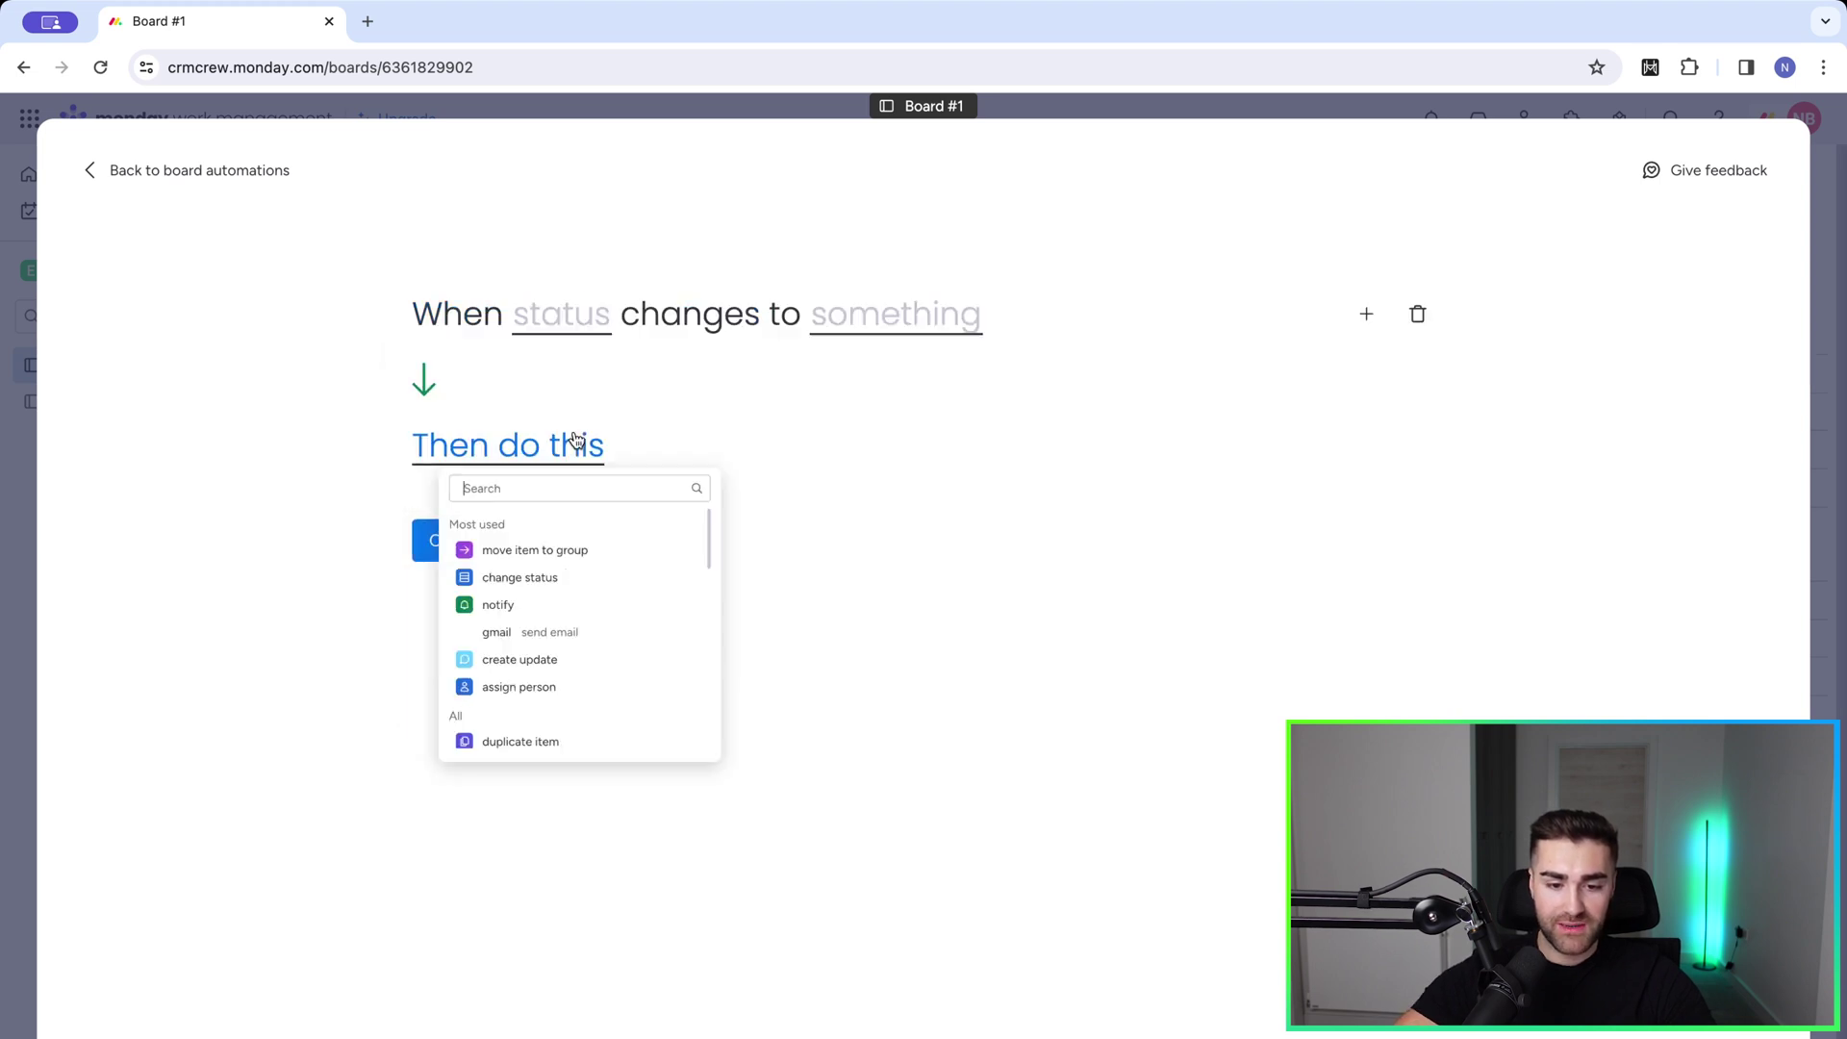
{"action": "left_click", "coordinate": [540, 299]}
{"action": "left_click", "coordinate": [577, 395]}
{"action": "left_click", "coordinate": [950, 318]}
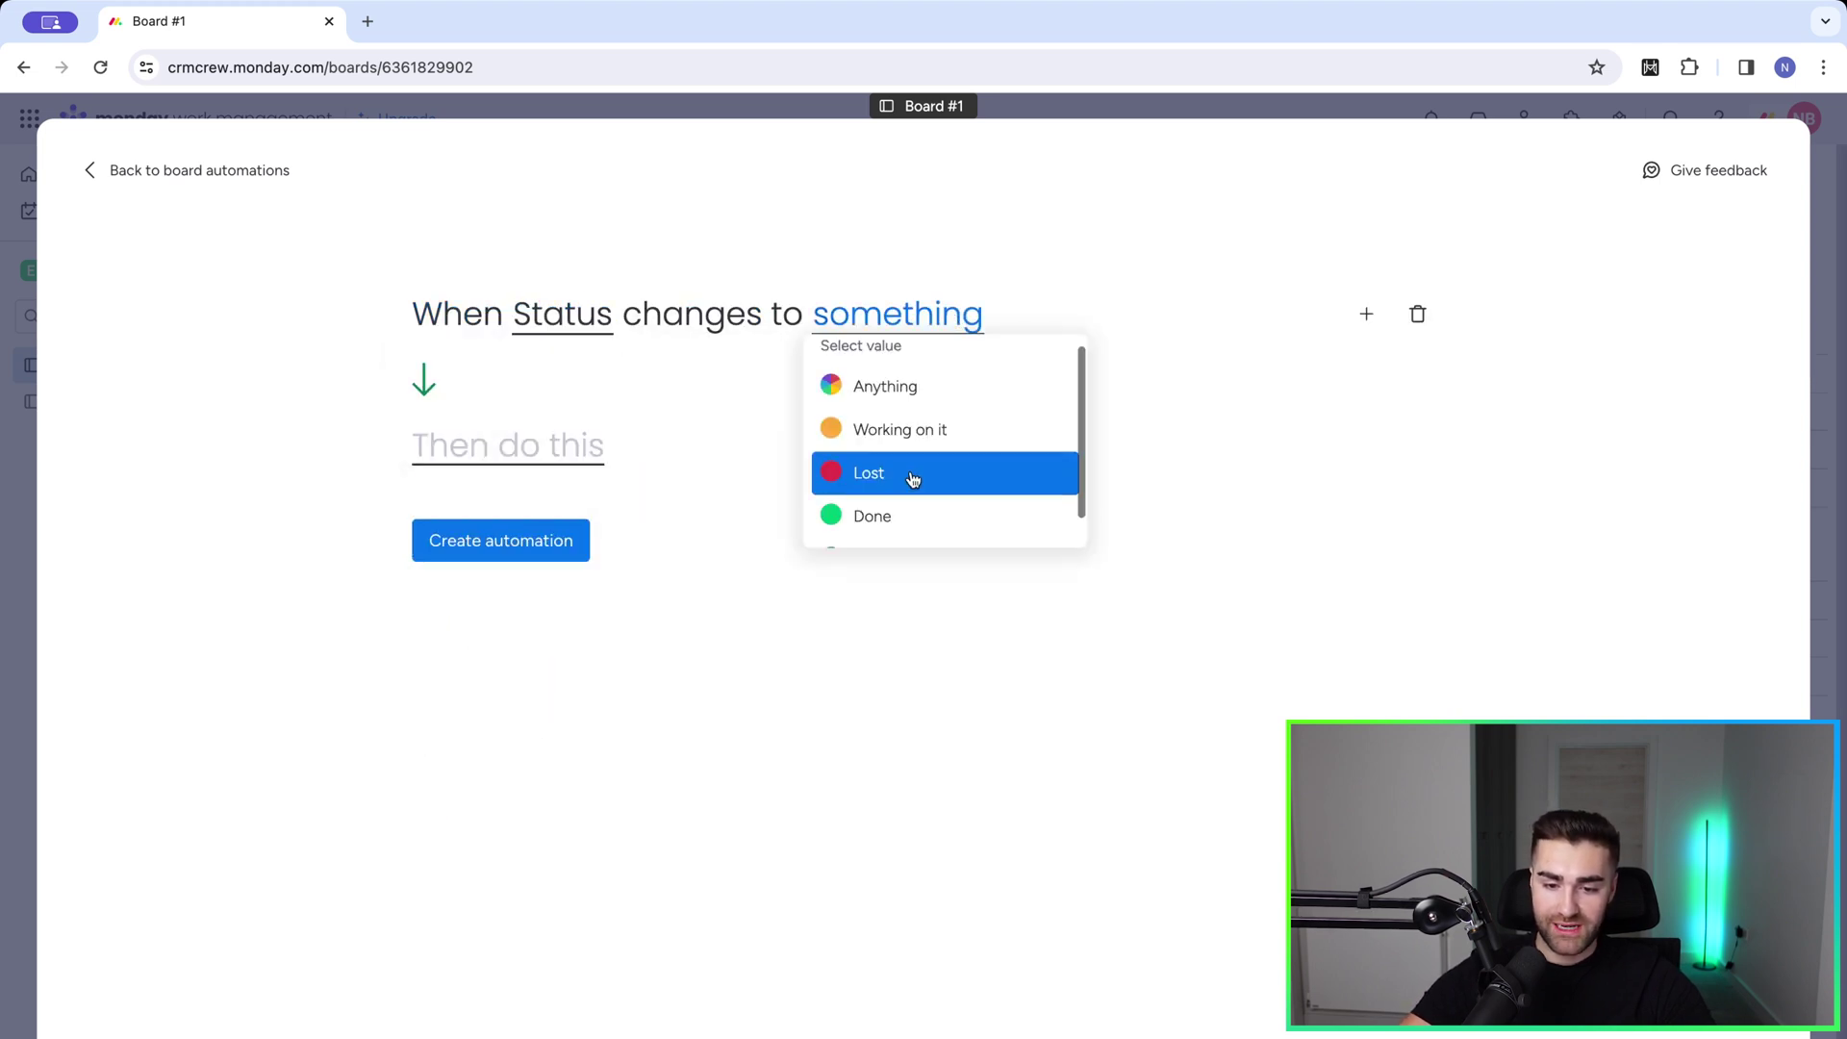
{"action": "left_click", "coordinate": [899, 492]}
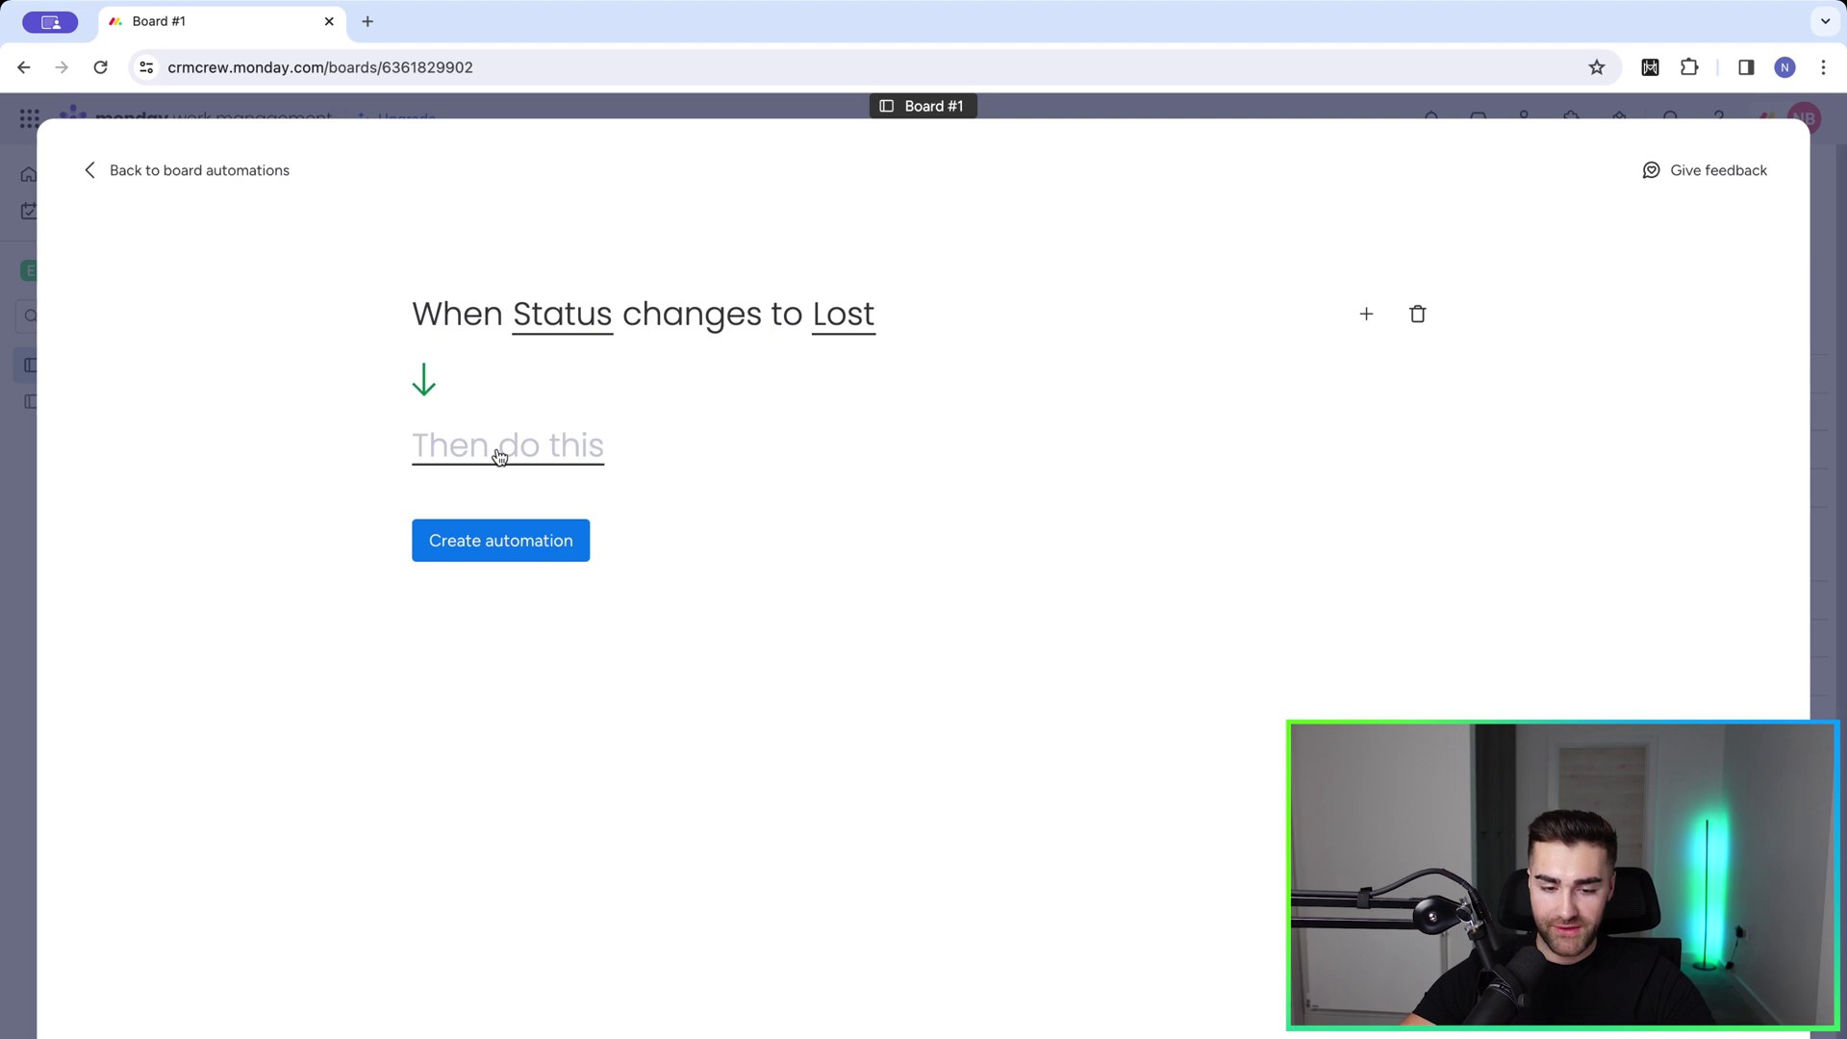
Make the action stop the Time Tracking column's timer and create the automation.
{"action": "left_click", "coordinate": [499, 457]}
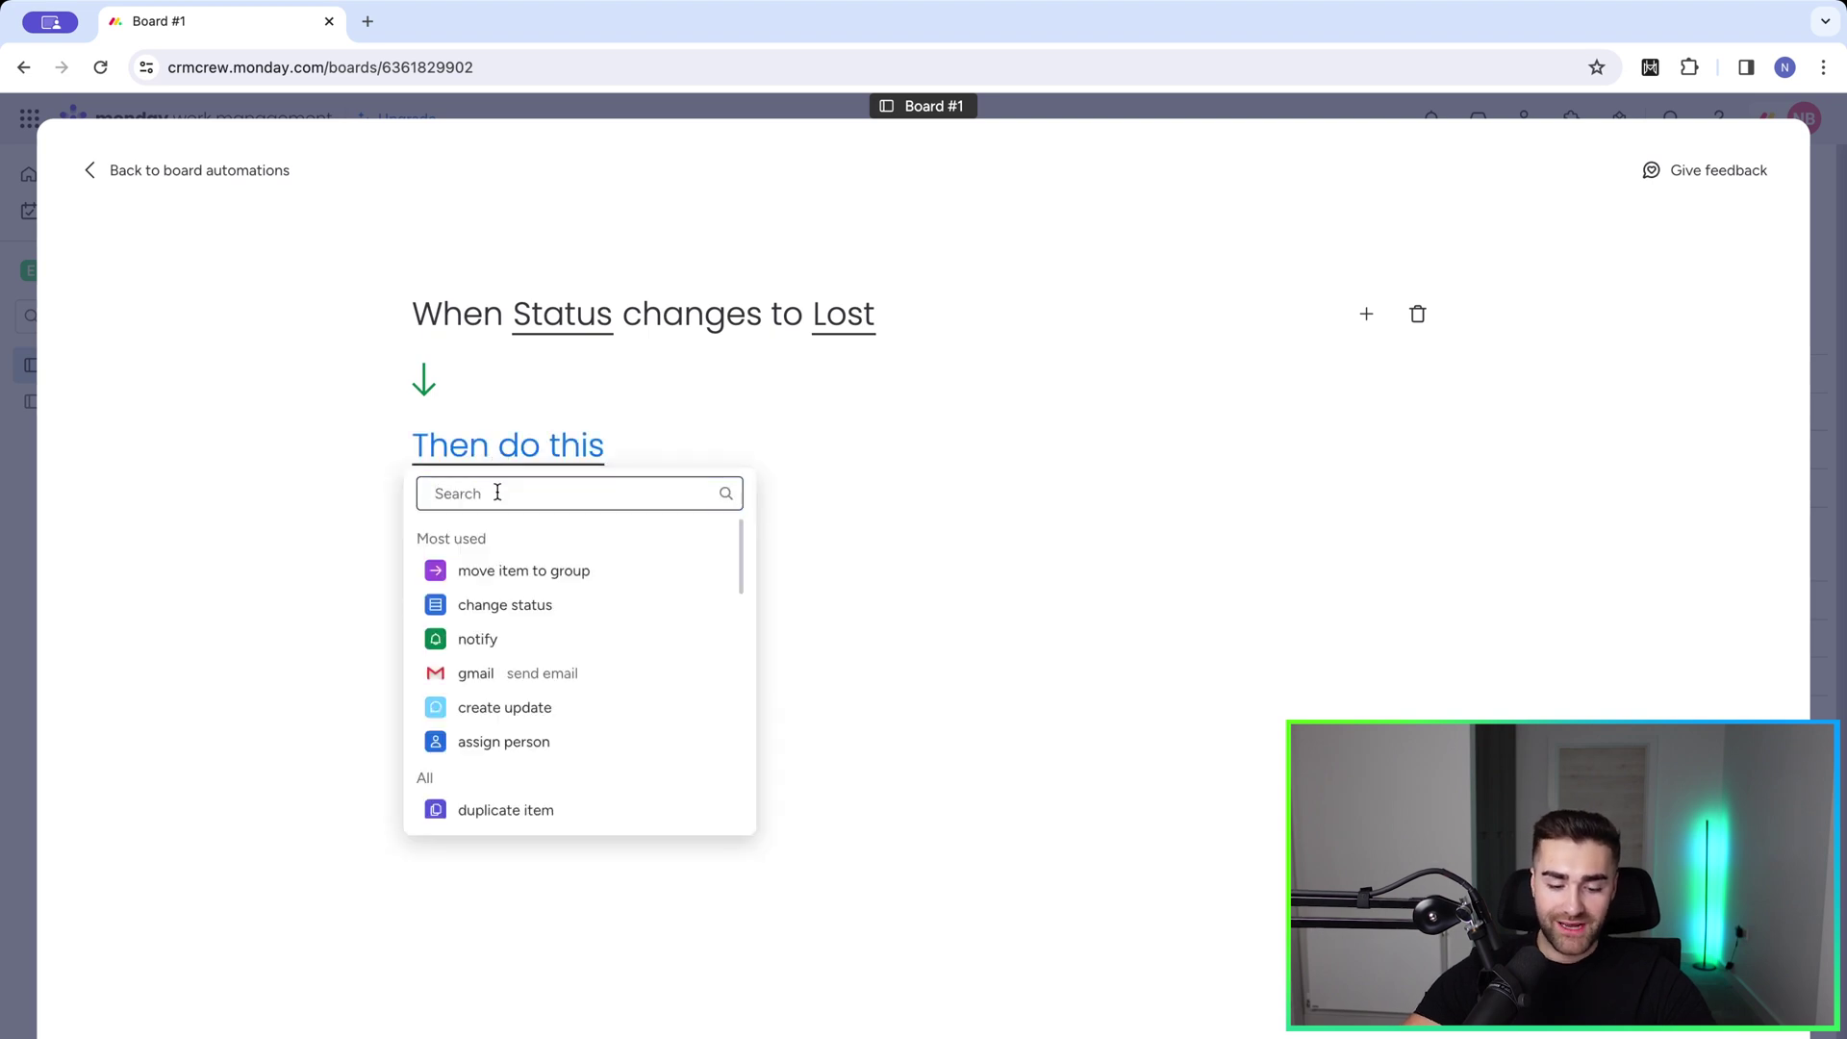
{"action": "type", "text": "stop"}
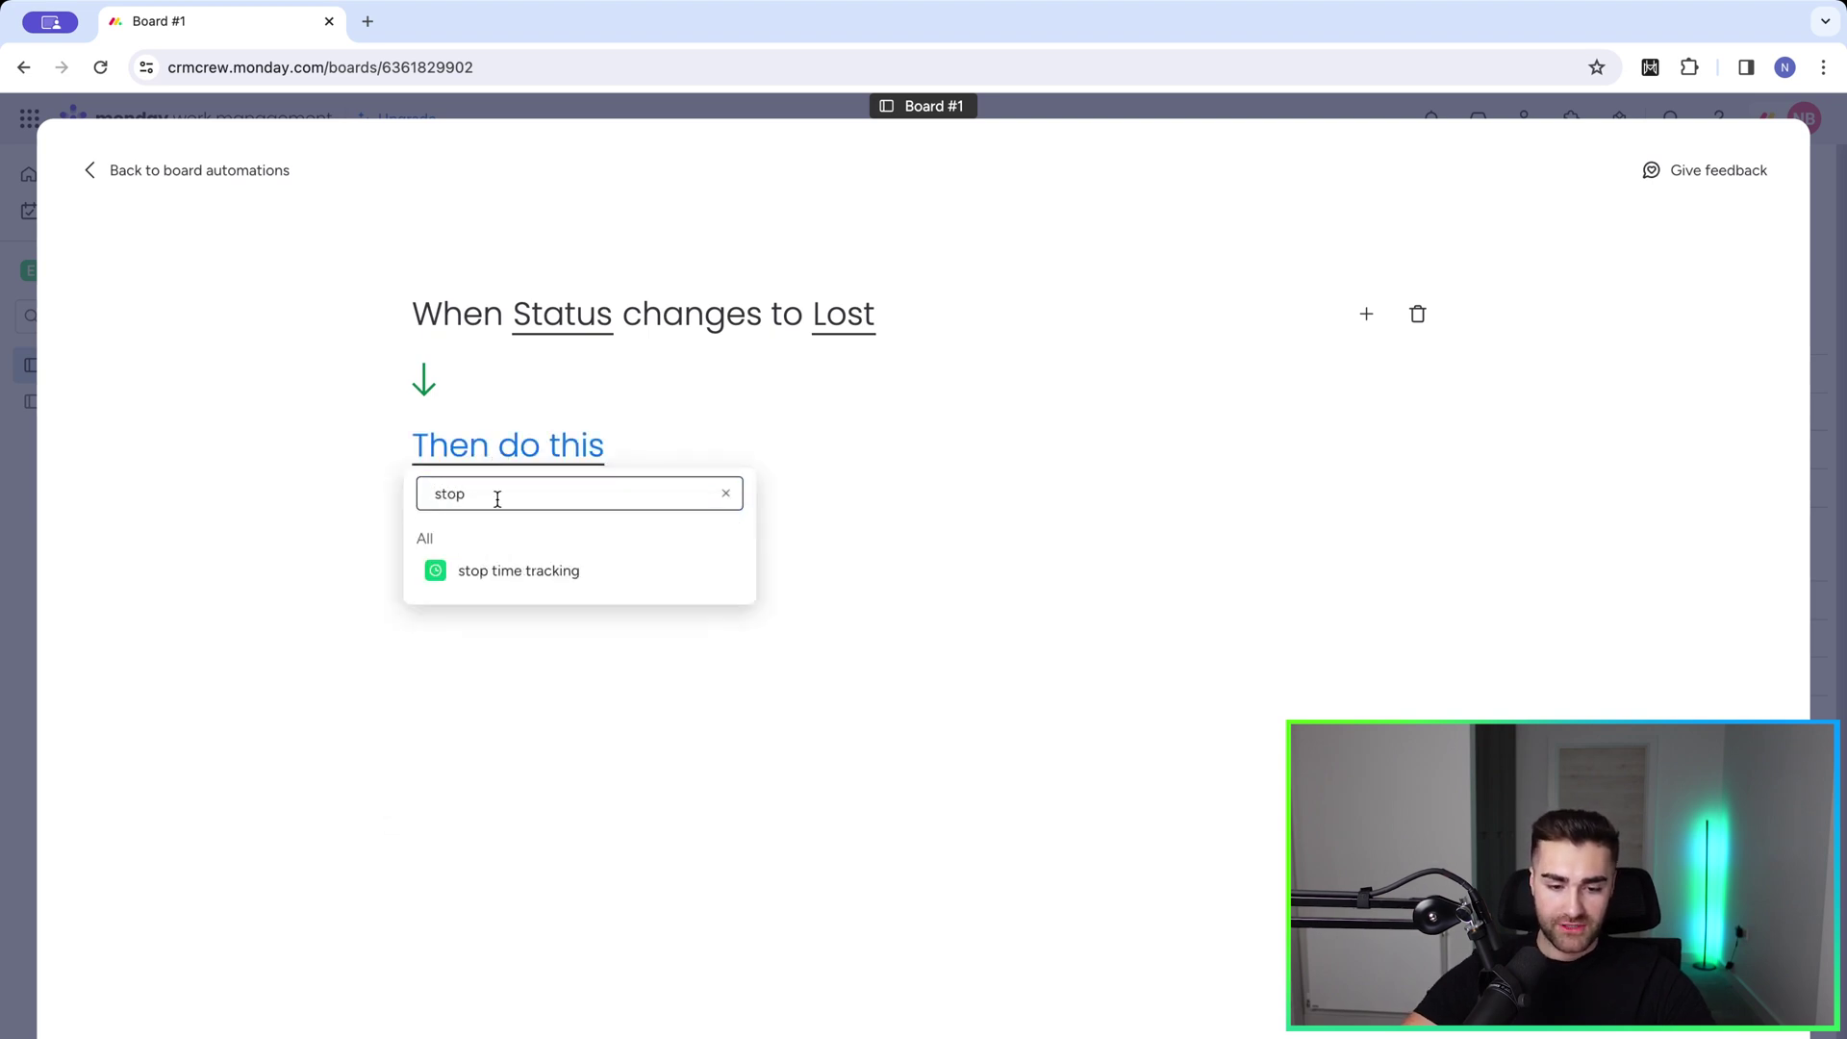
{"action": "left_click", "coordinate": [505, 573]}
{"action": "left_click", "coordinate": [646, 465]}
{"action": "left_click", "coordinate": [655, 528]}
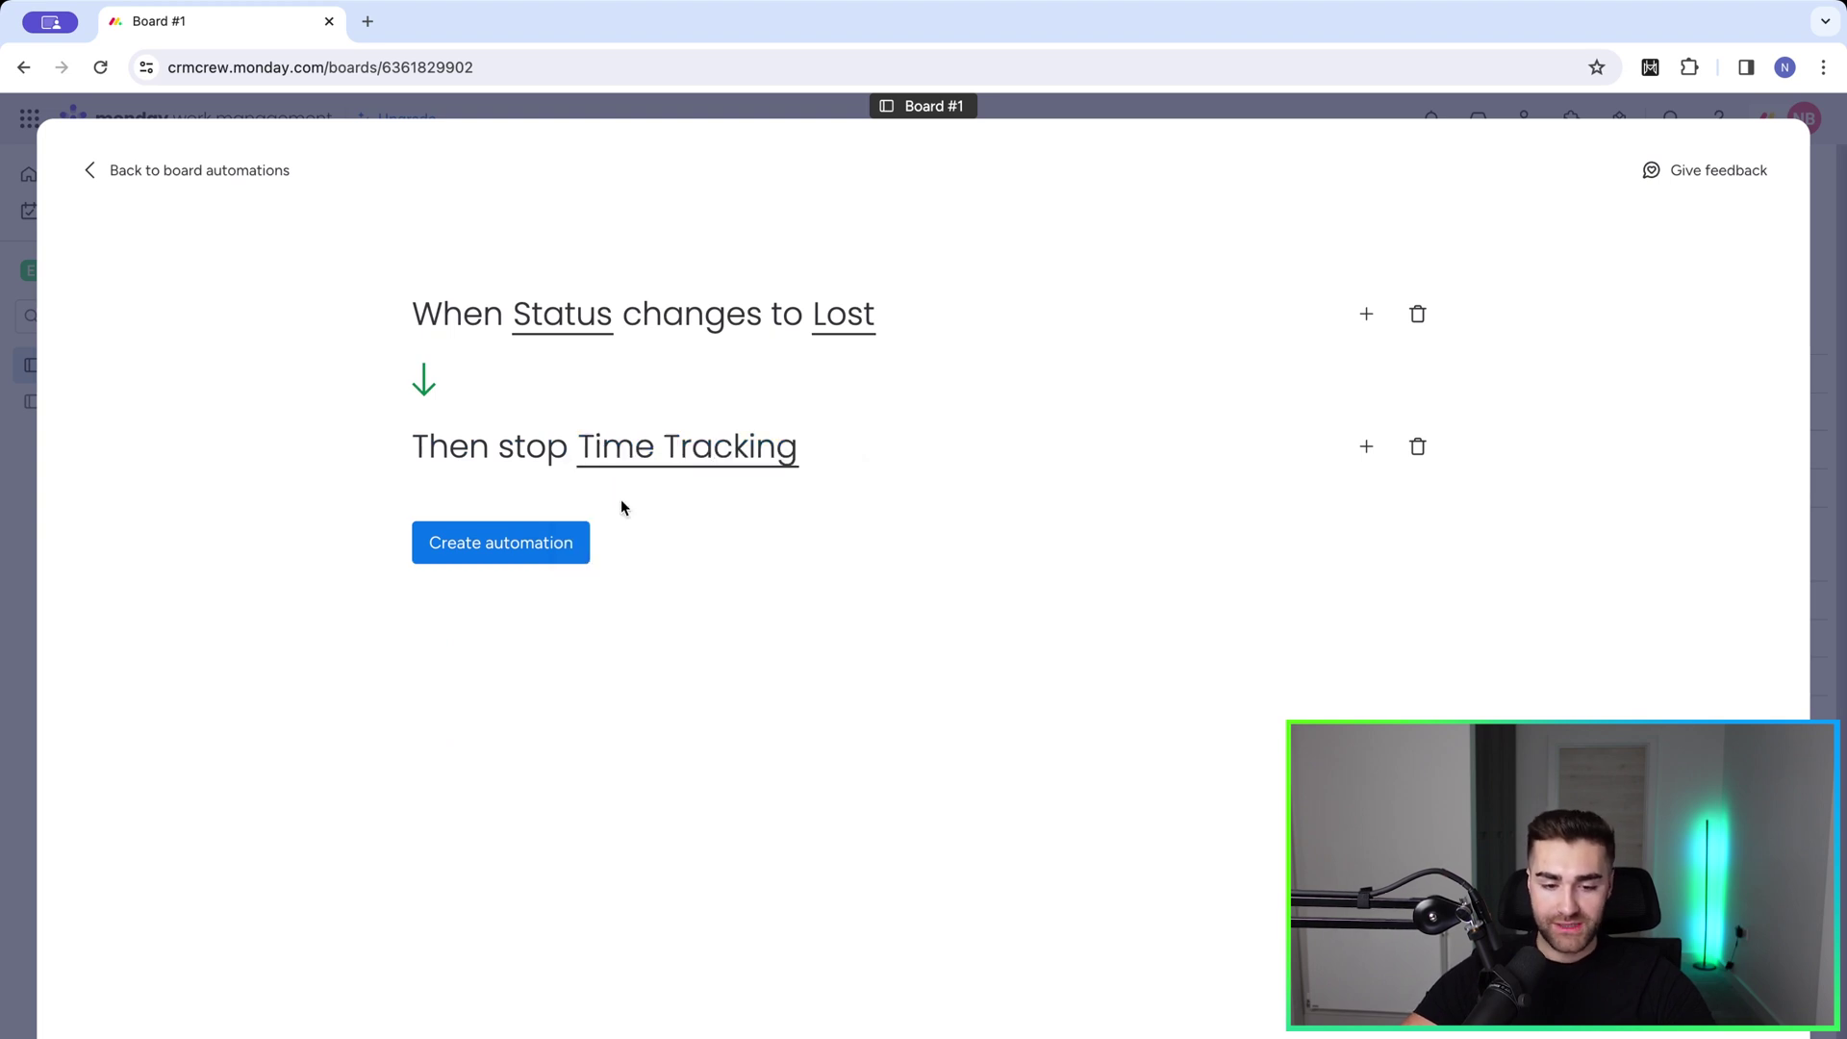
{"action": "left_click", "coordinate": [471, 541]}
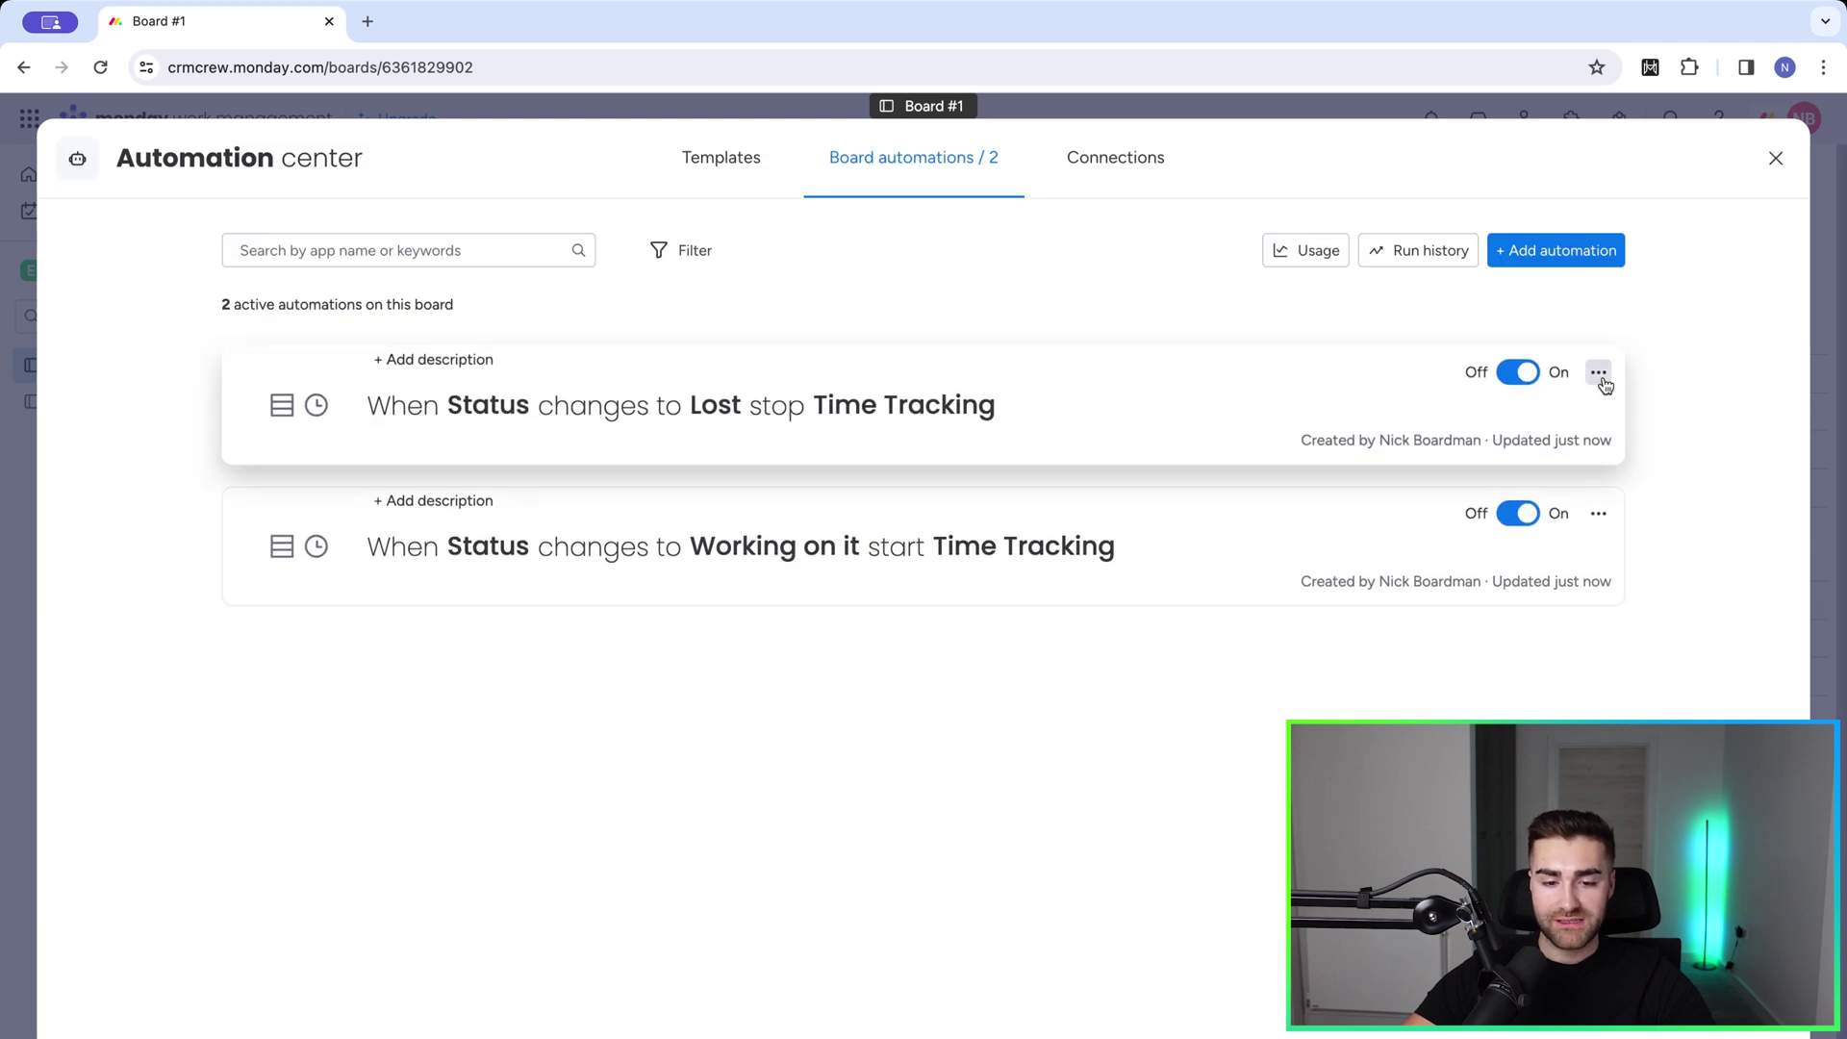
Duplicate the Lost automation, switch its trigger status to Done, and create it.
{"action": "left_click", "coordinate": [1599, 373]}
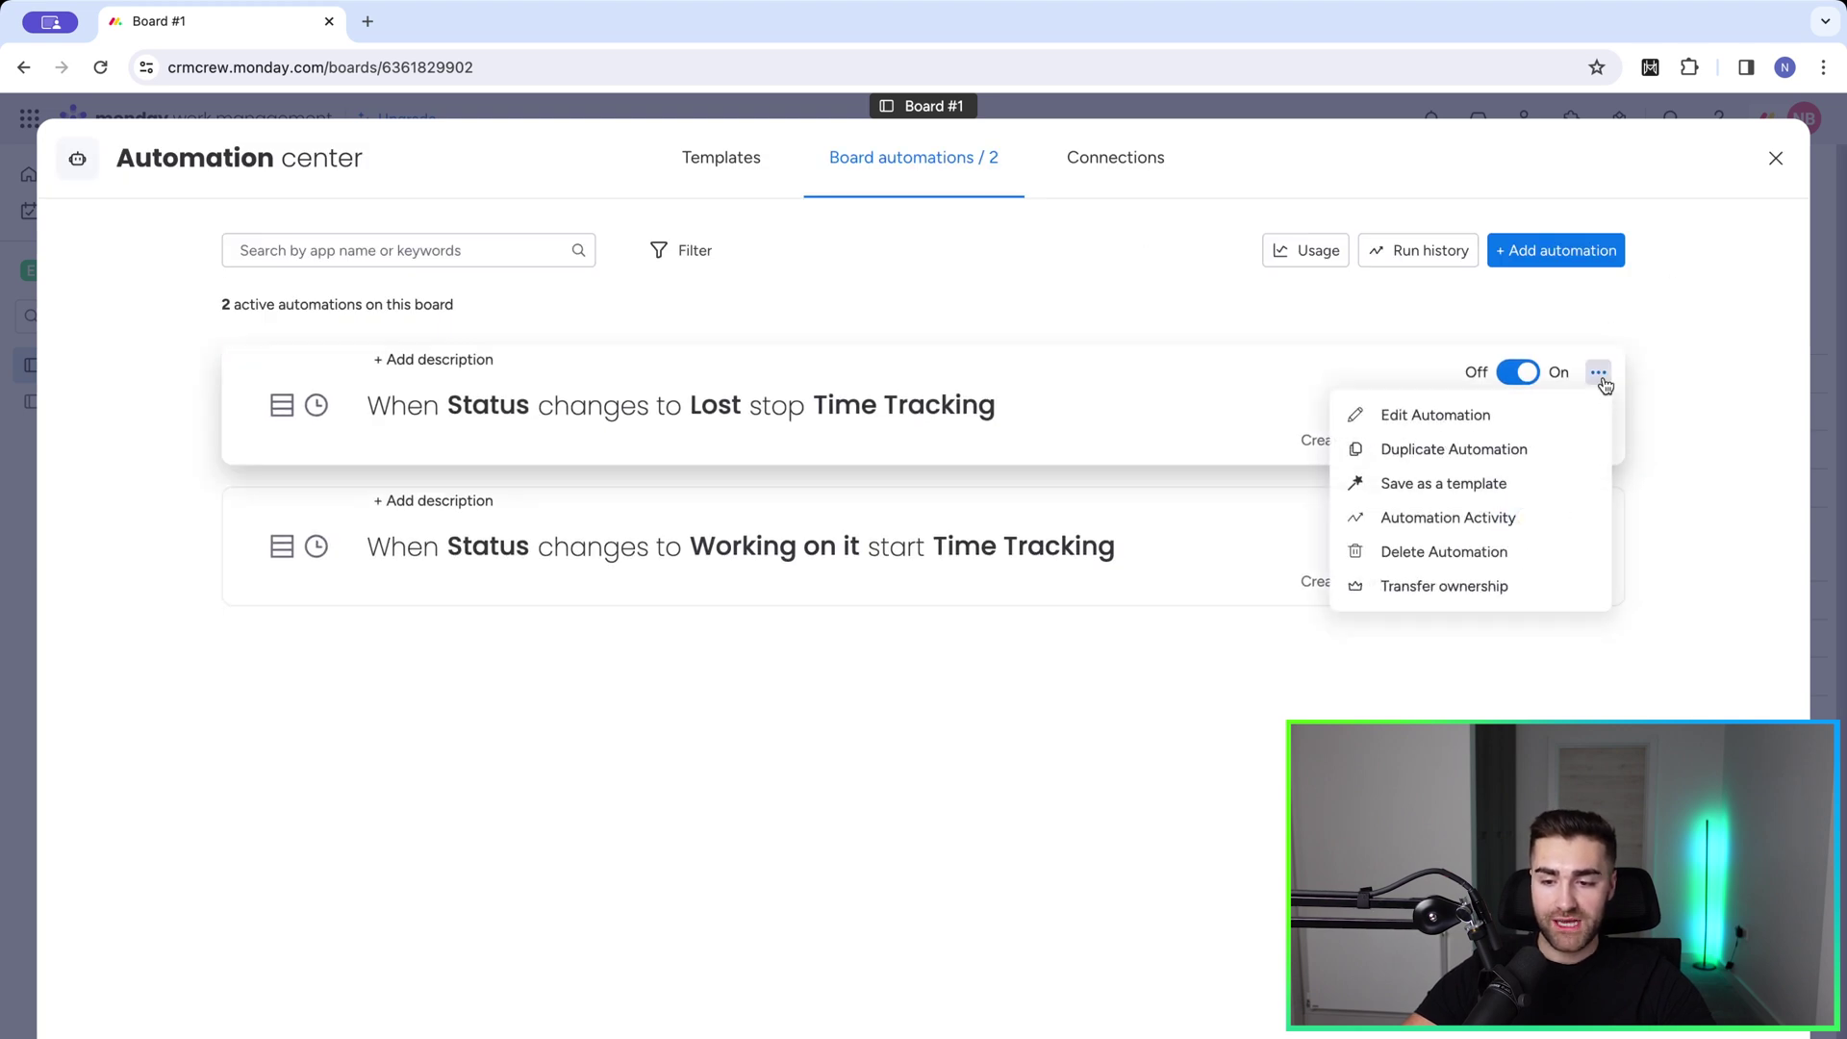
{"action": "left_click", "coordinate": [1447, 446]}
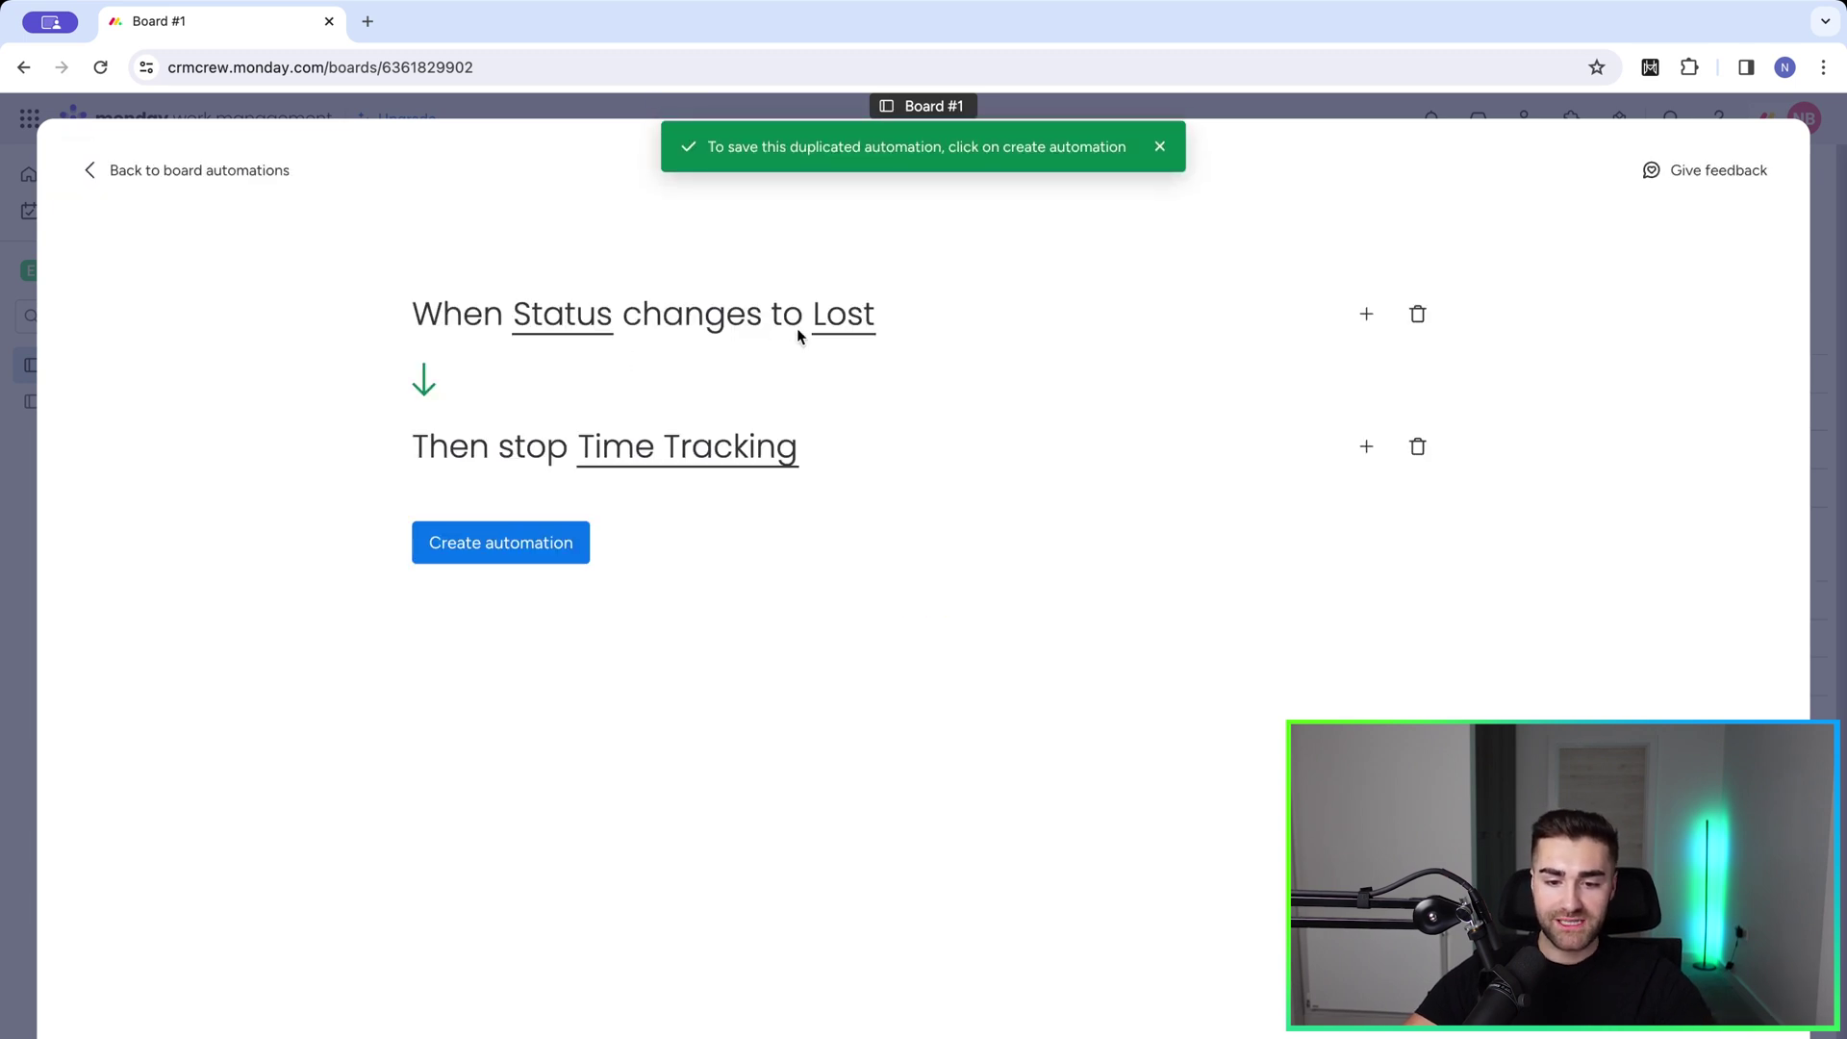
{"action": "left_click", "coordinate": [851, 332]}
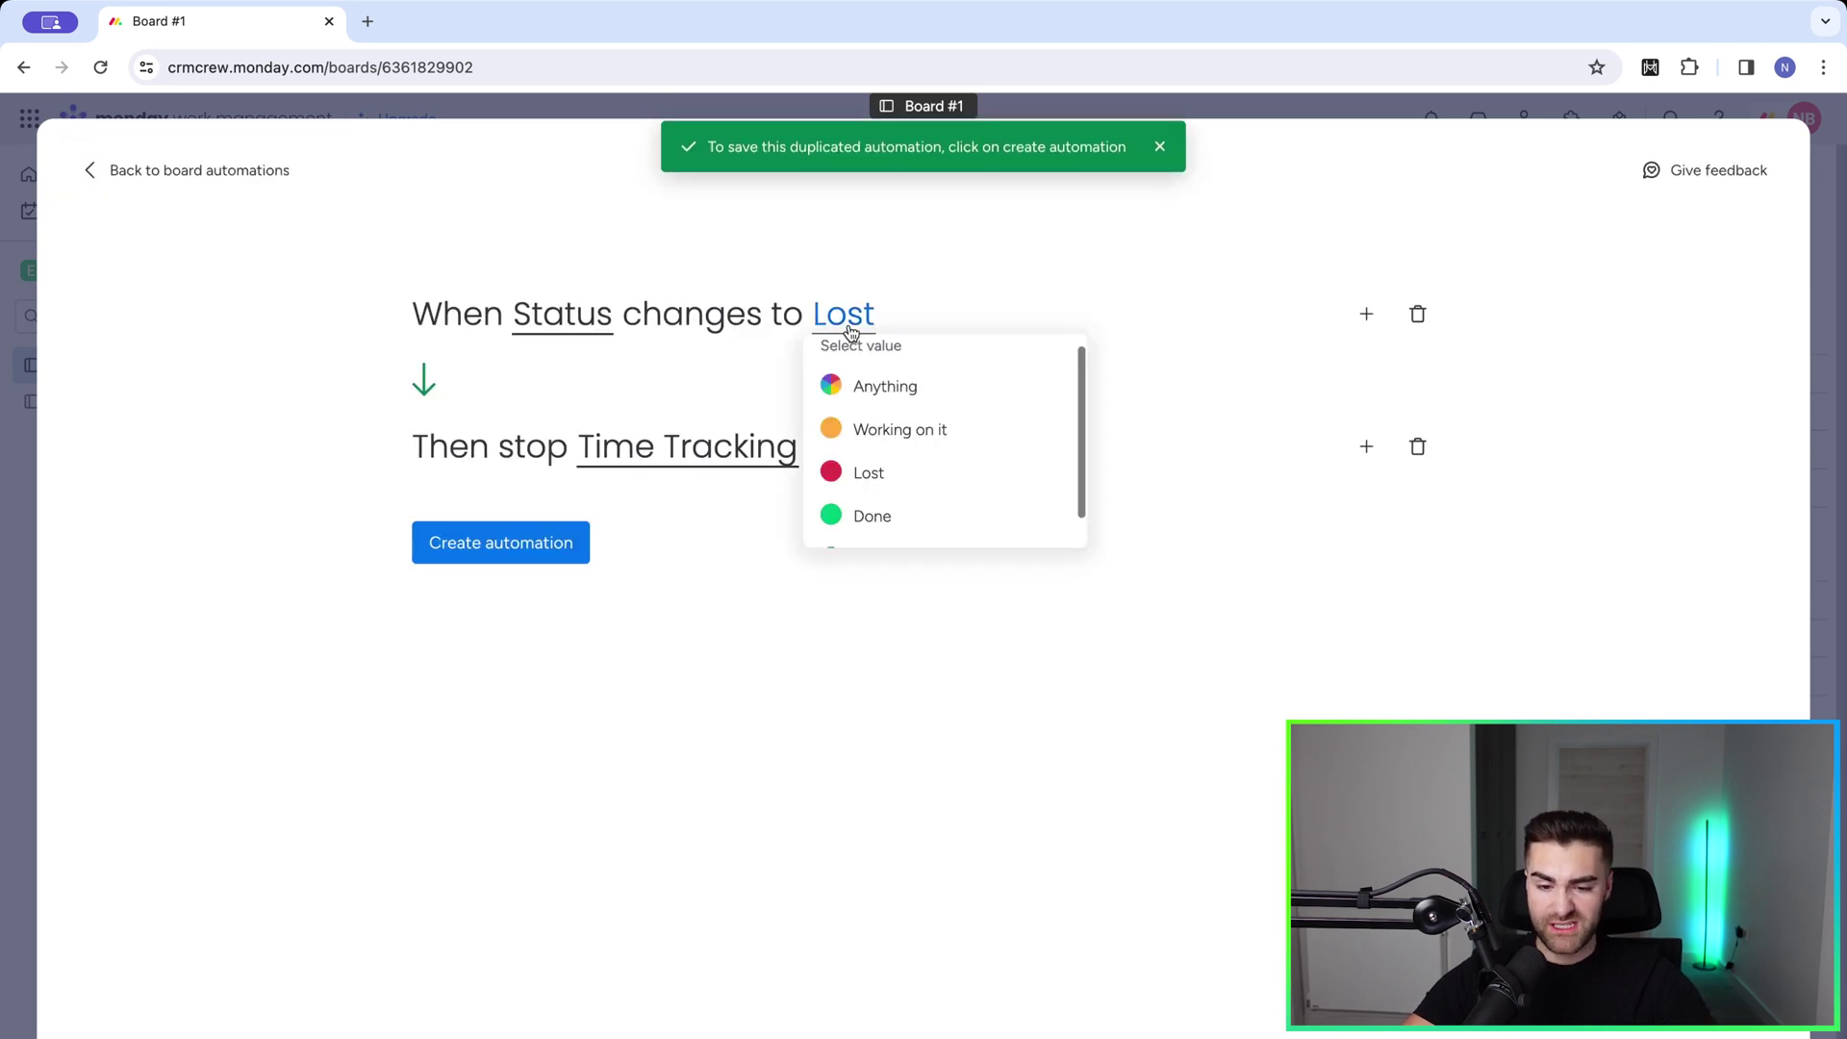
{"action": "left_click", "coordinate": [859, 519]}
{"action": "left_click", "coordinate": [520, 544]}
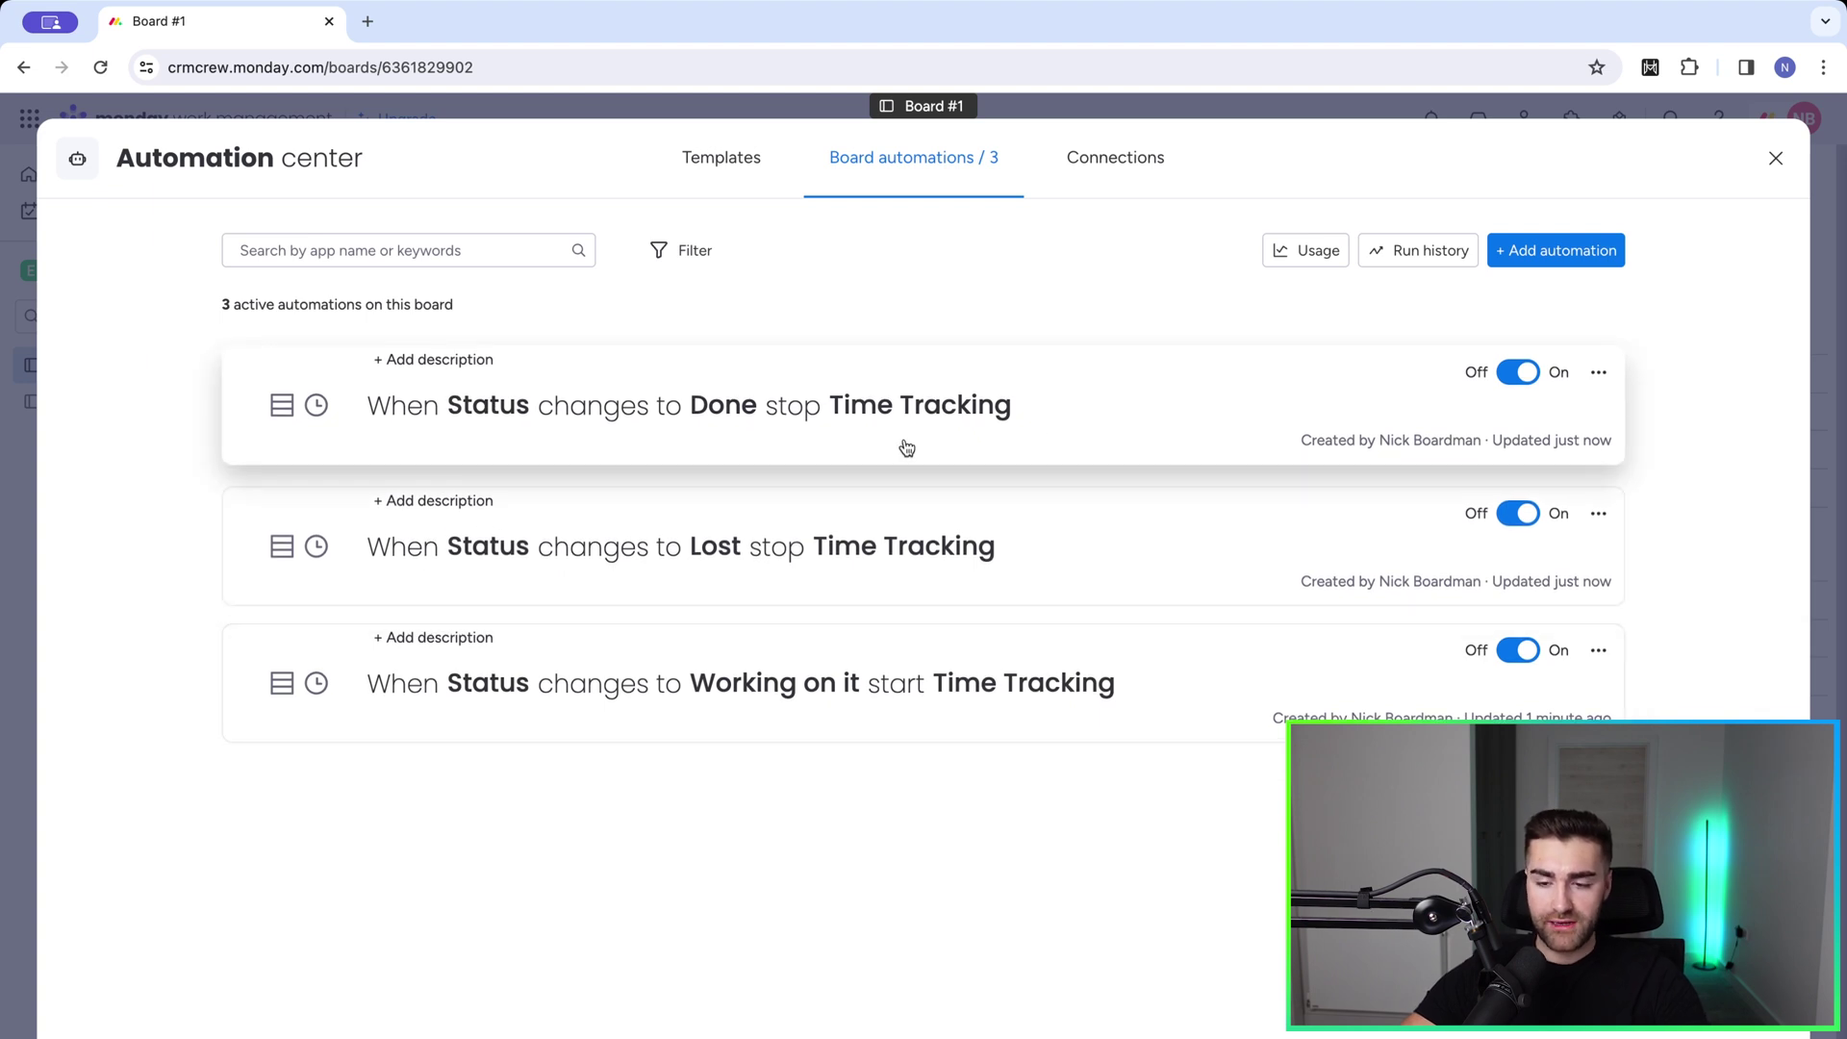
Set Item 1's Status to Done, stopping its timer at 1h 31m 12s.
{"action": "left_click", "coordinate": [1777, 164]}
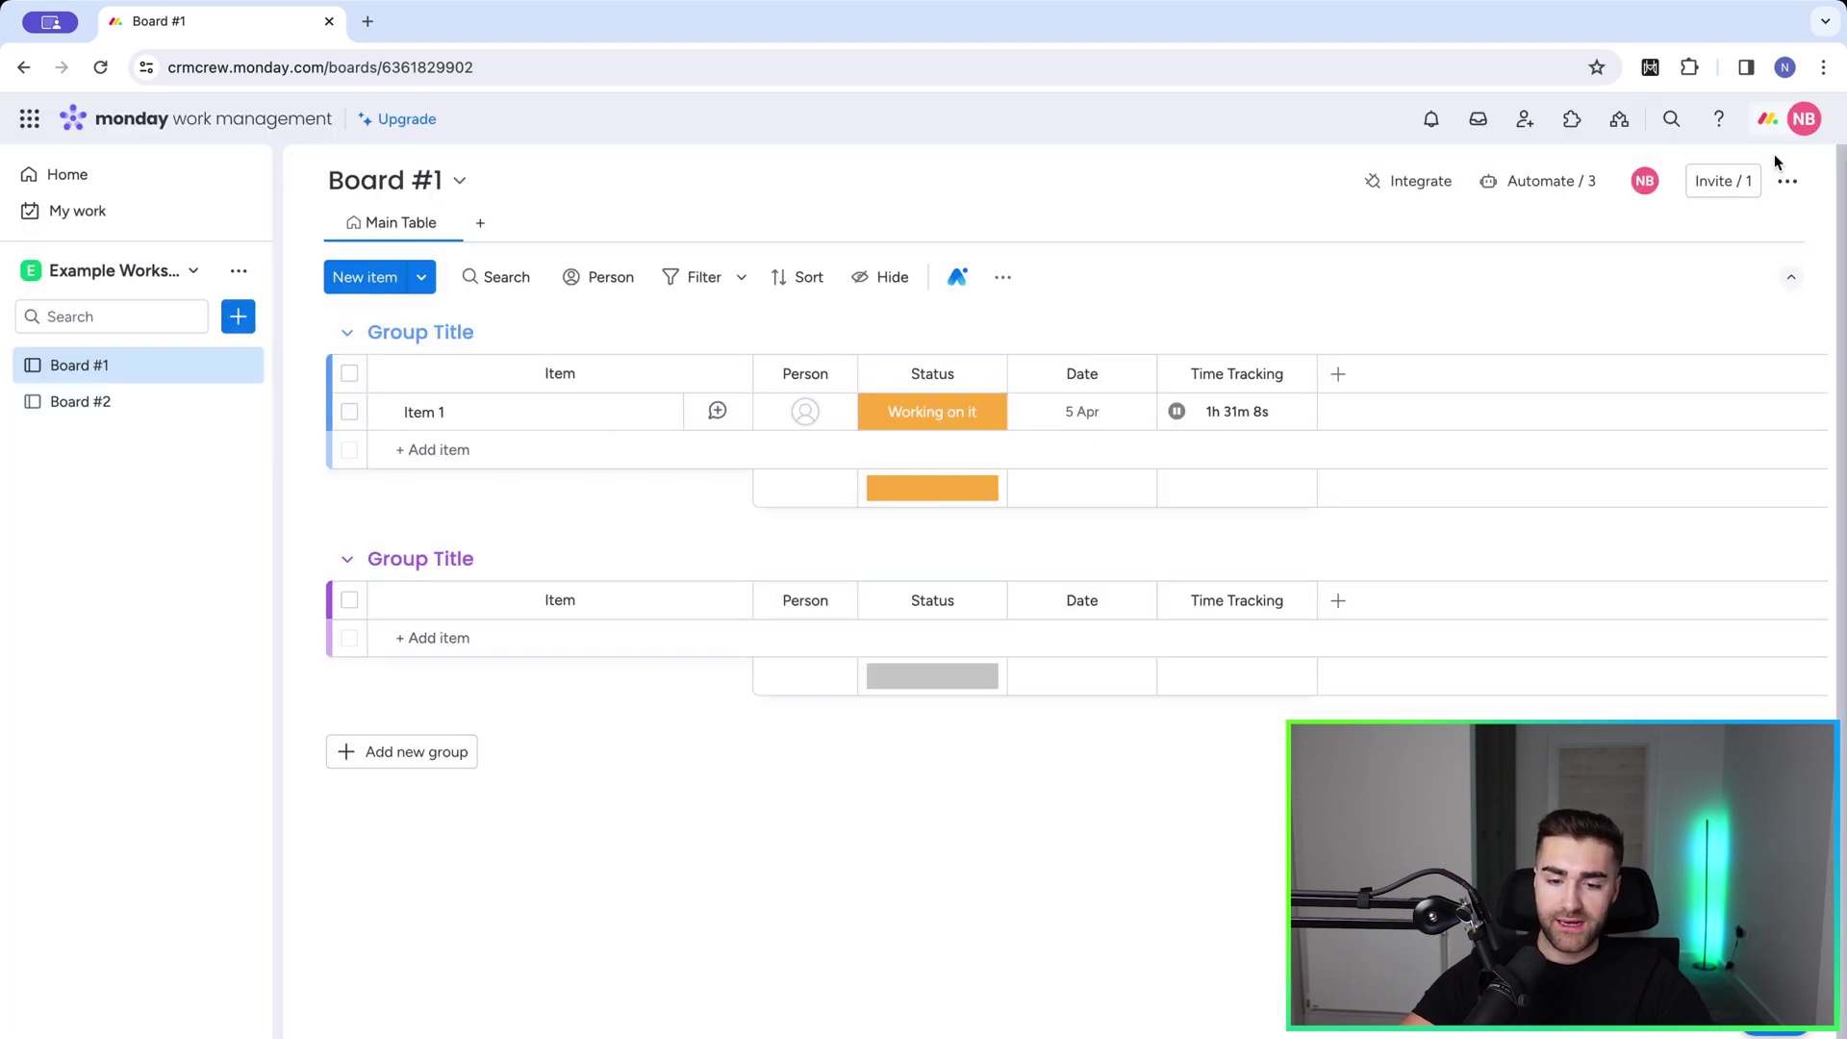
{"action": "left_click", "coordinate": [970, 416]}
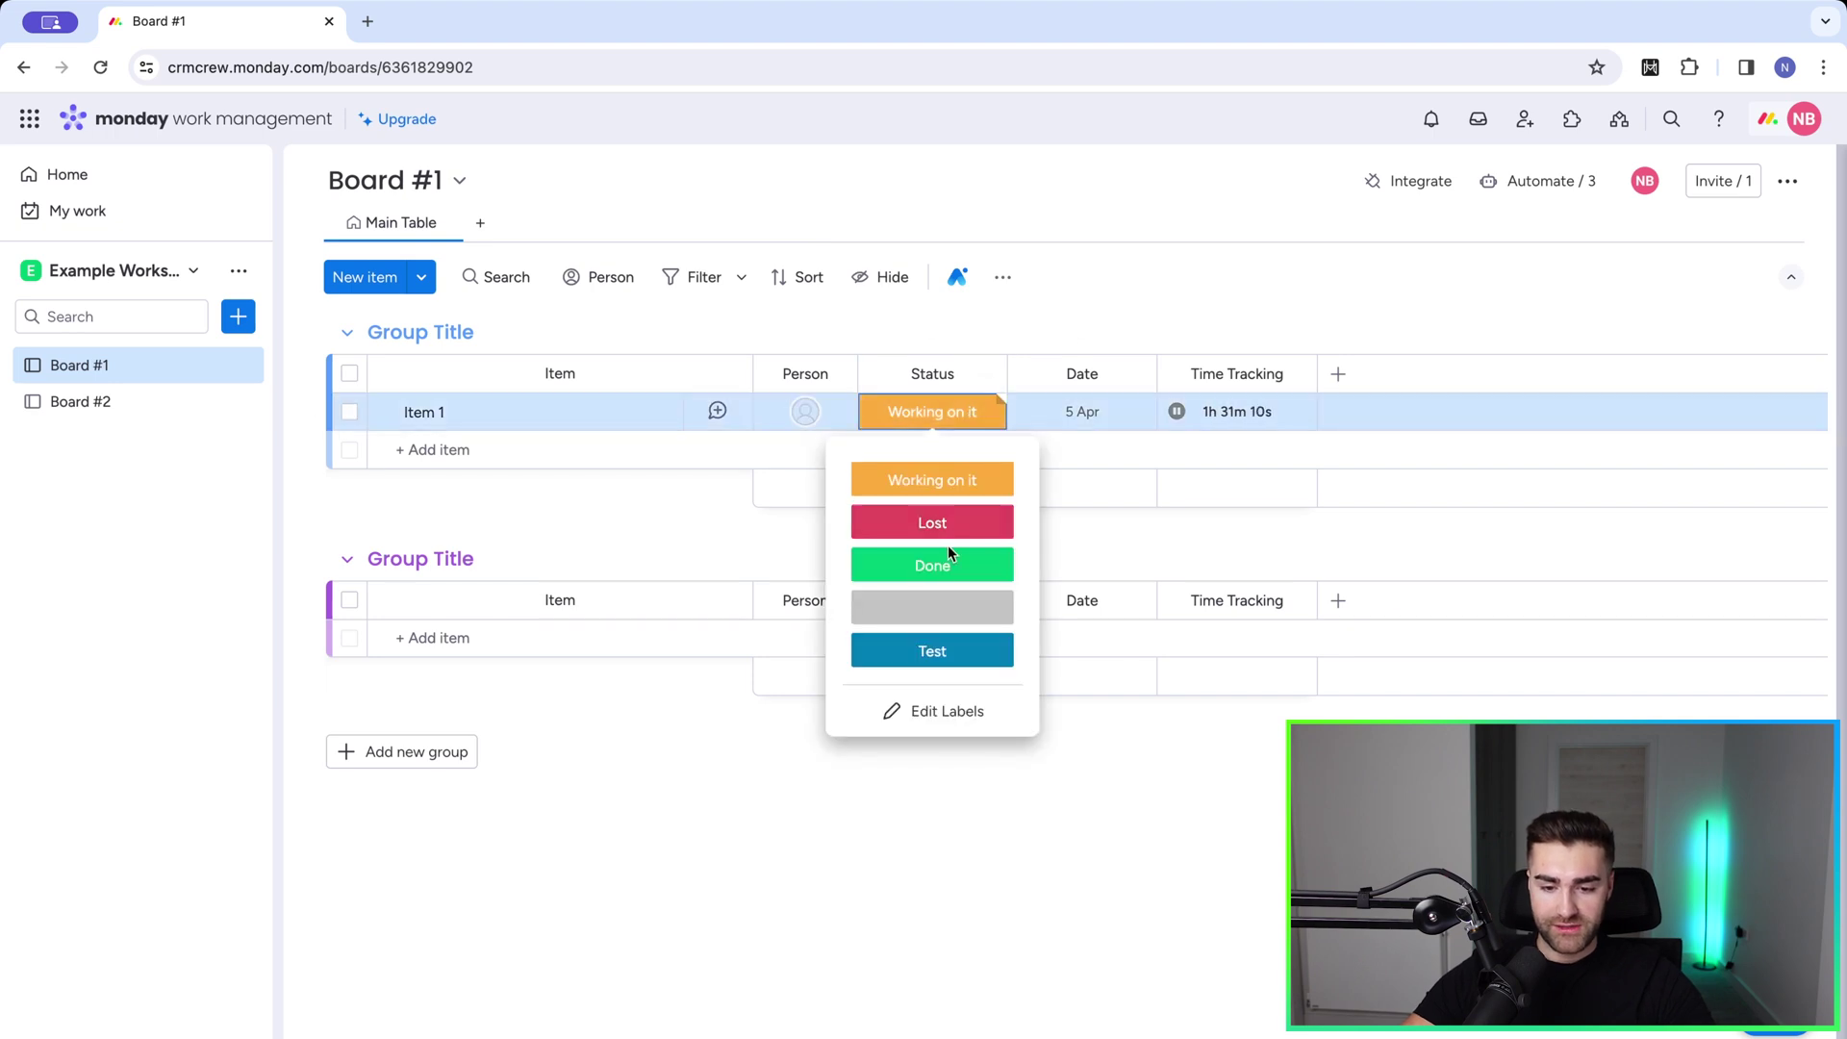
{"action": "left_click", "coordinate": [935, 566]}
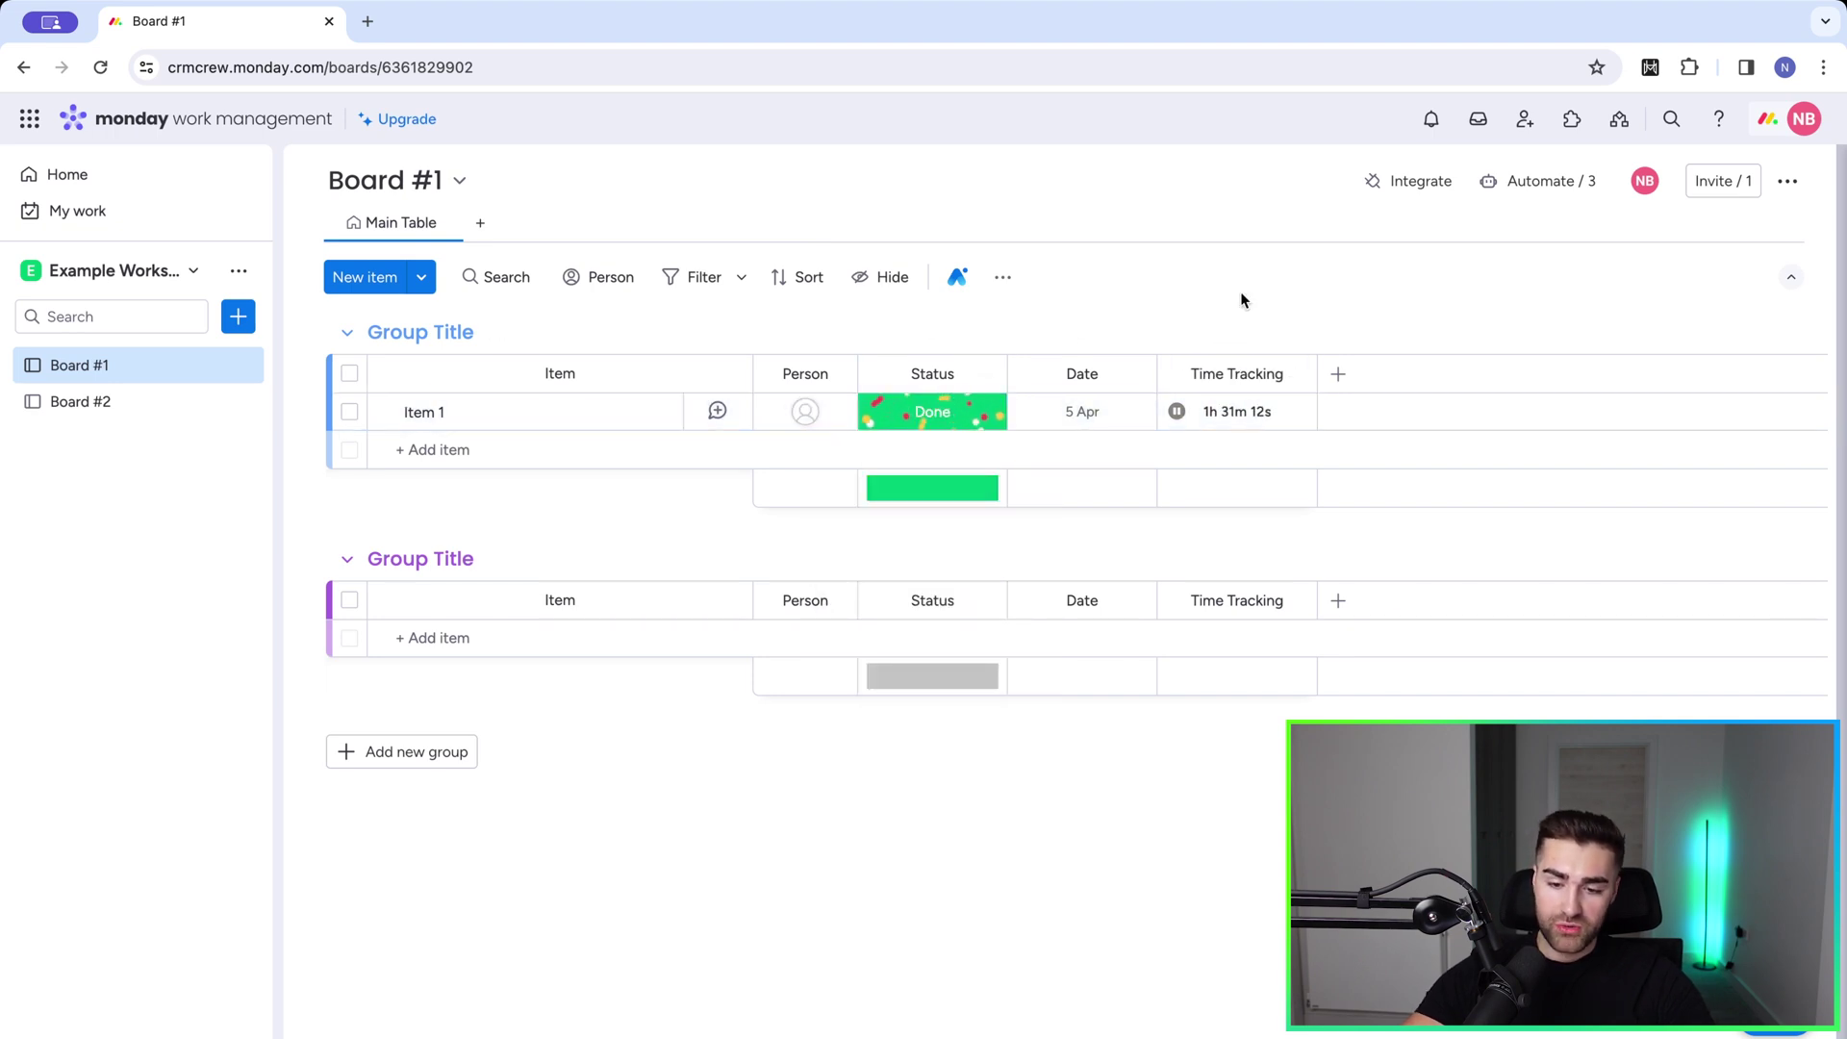